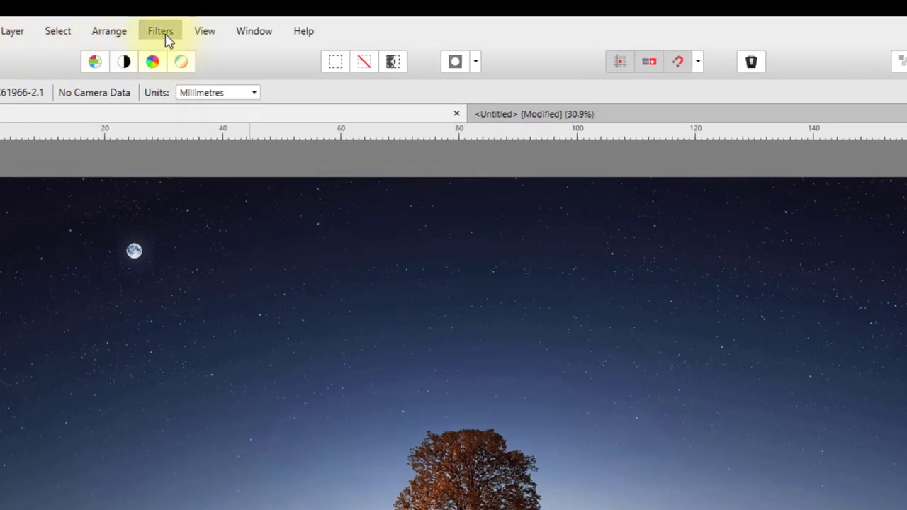
Step: Browse the Filters menu categories and close it without applying anything
left_click(166, 35)
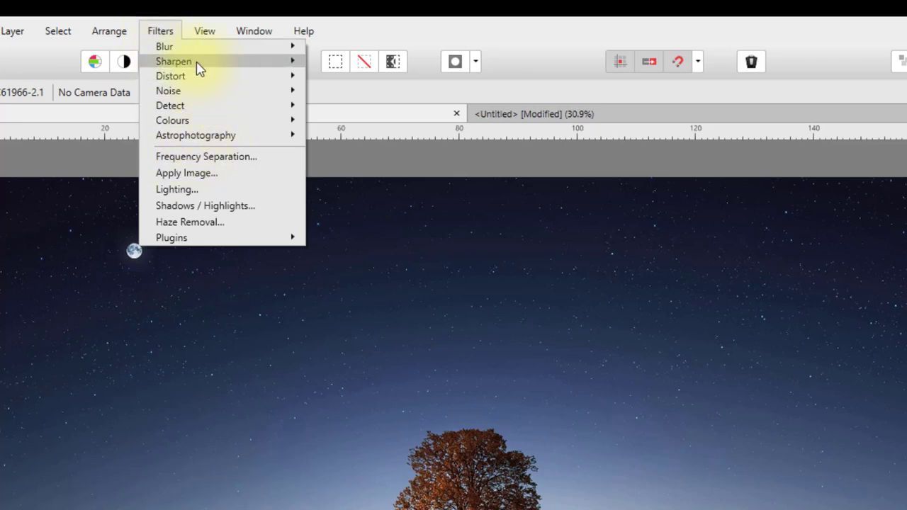
mouse_move(203, 62)
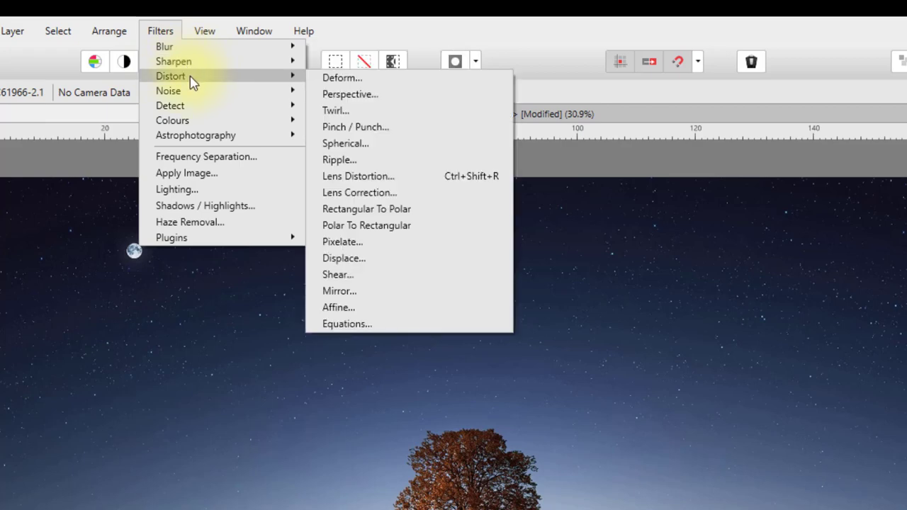
mouse_move(191, 113)
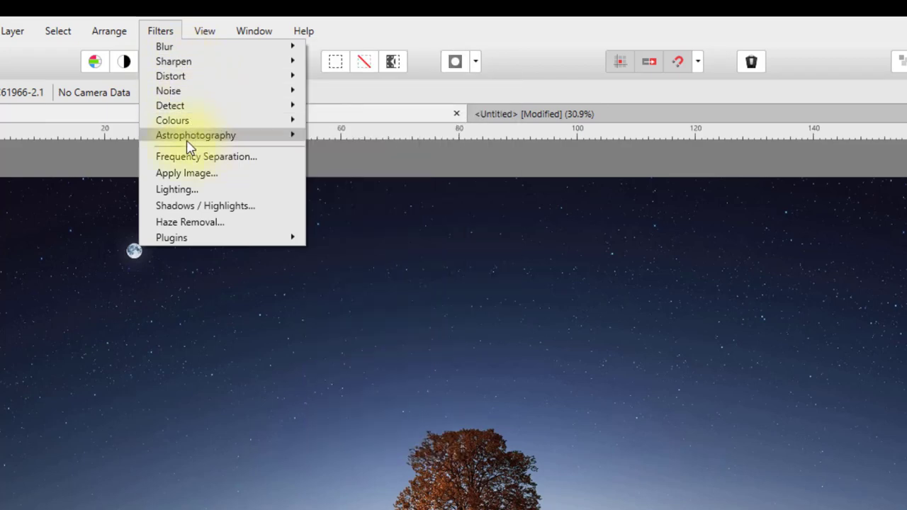
mouse_move(199, 142)
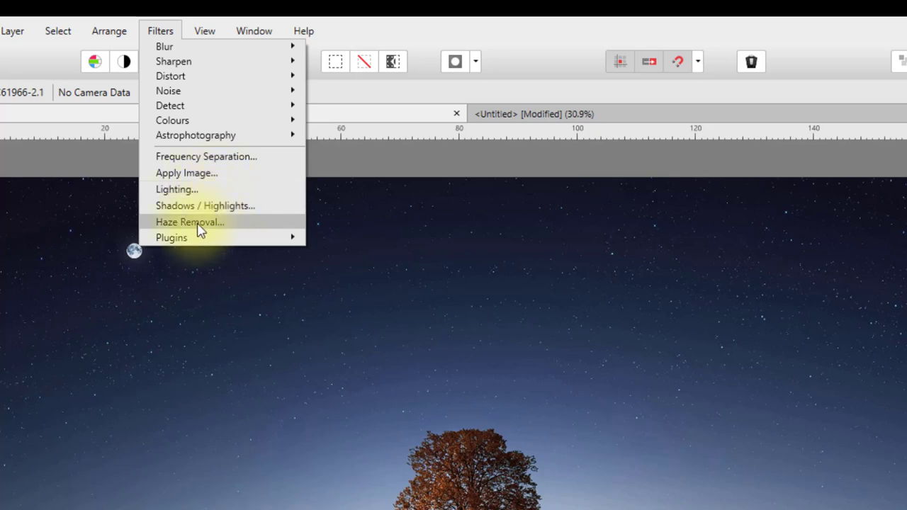
left_click(170, 34)
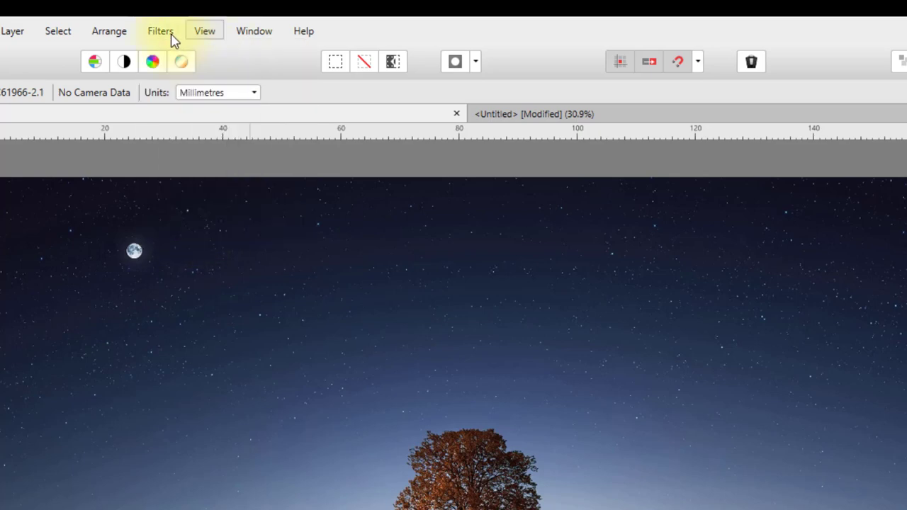
Step: Look through the Help and Edit menus without choosing a command
left_click(169, 32)
mouse_move(306, 31)
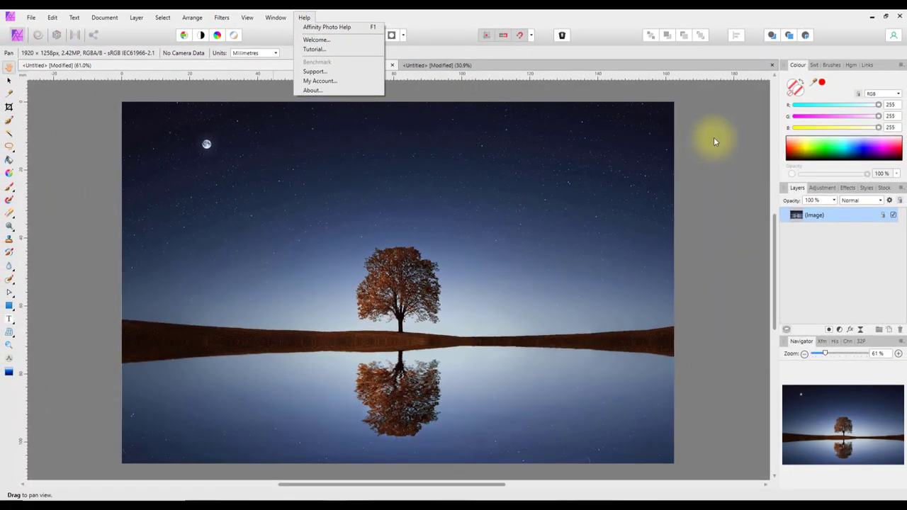
left_click(714, 140)
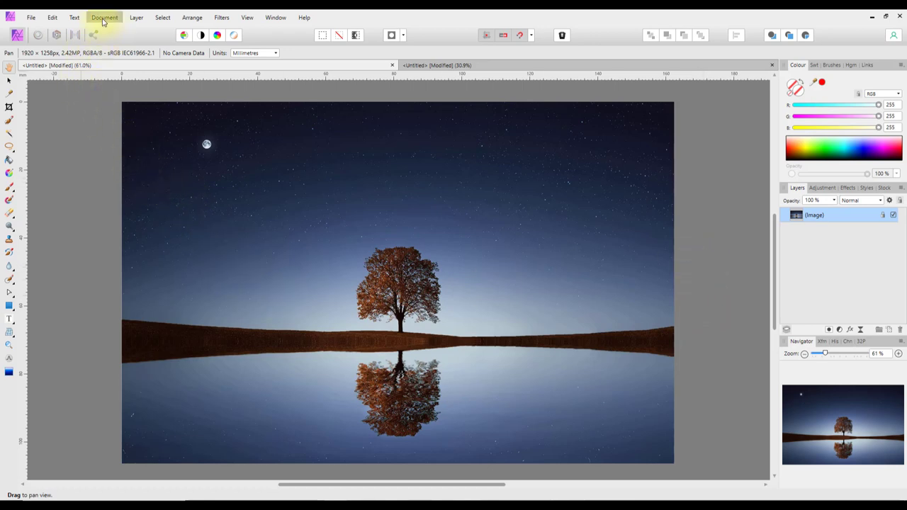
left_click(52, 17)
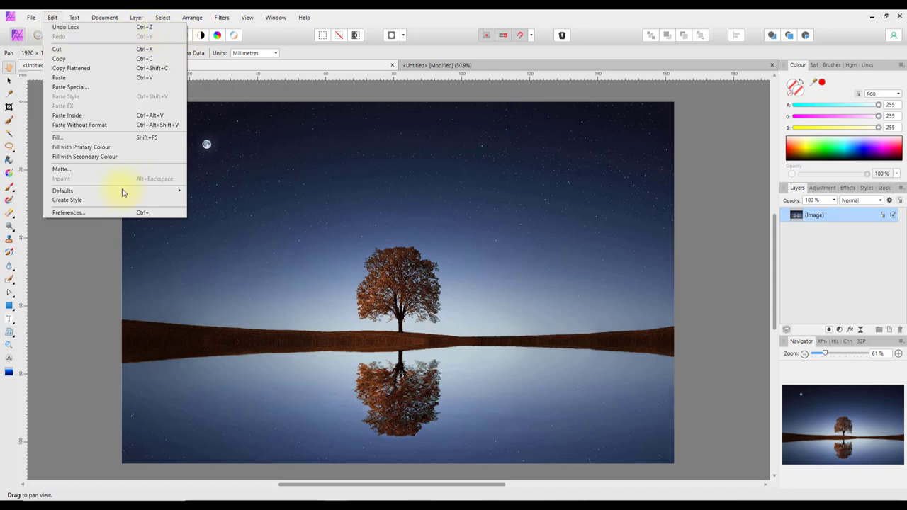
left_click(77, 330)
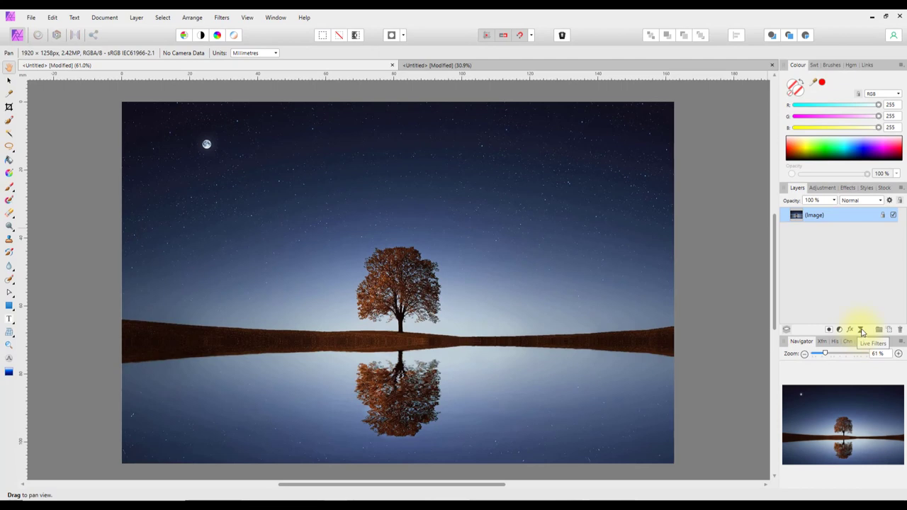
Step: Scroll through the live filters list and close it without adding one
left_click(860, 331)
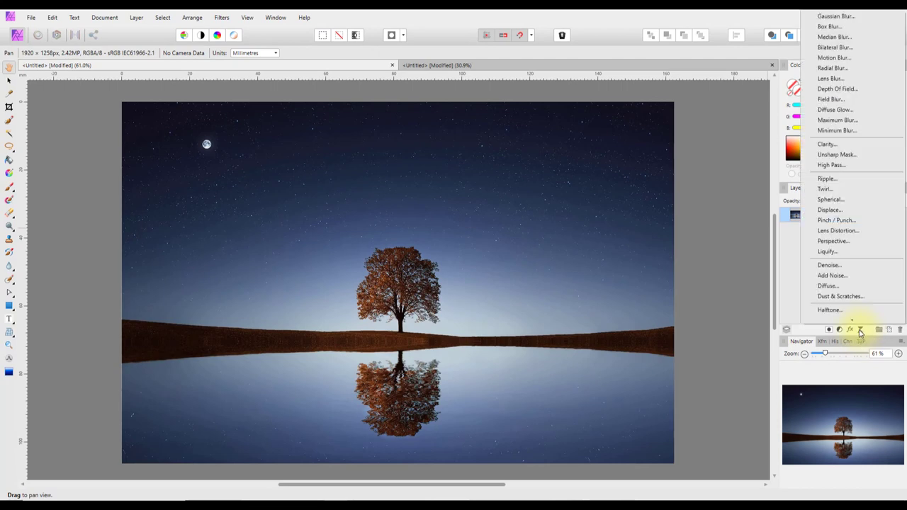
scroll(861, 126, "down", 2)
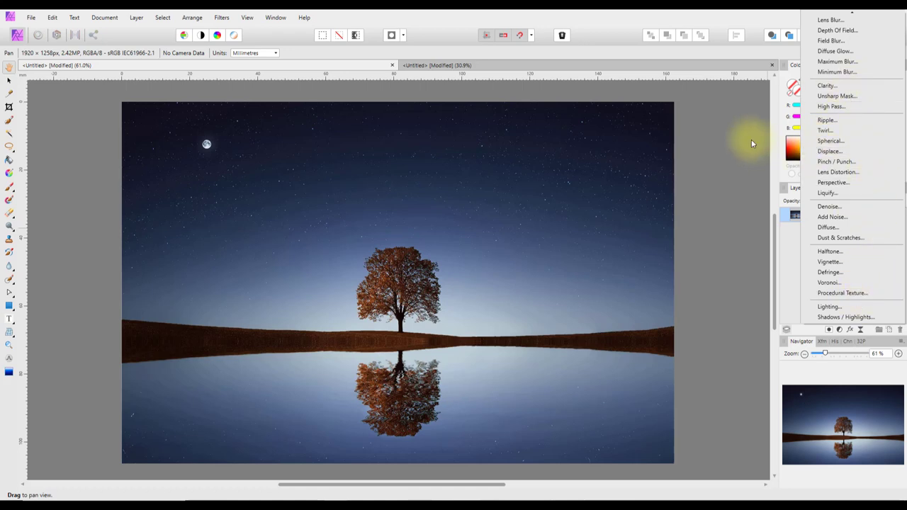
left_click(737, 121)
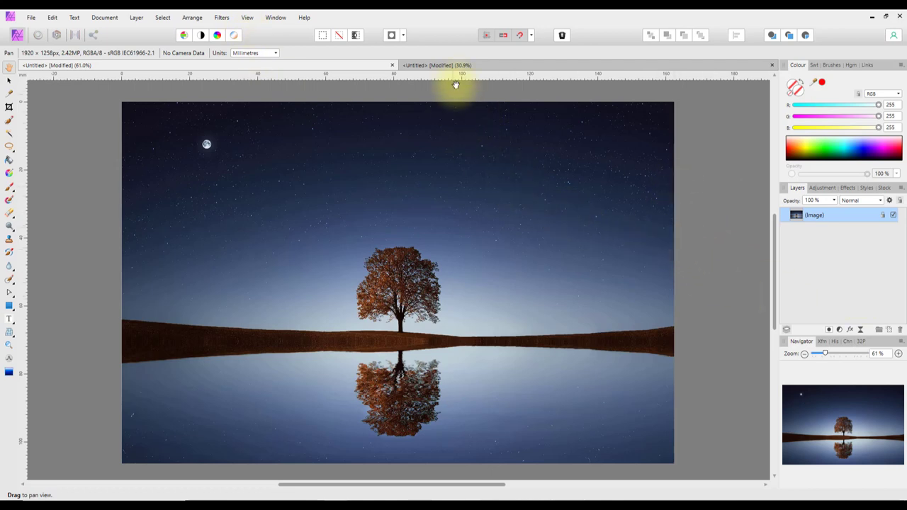
Step: Switch to the second Untitled document's filter-list image and show the Filters menu
left_click(533, 69)
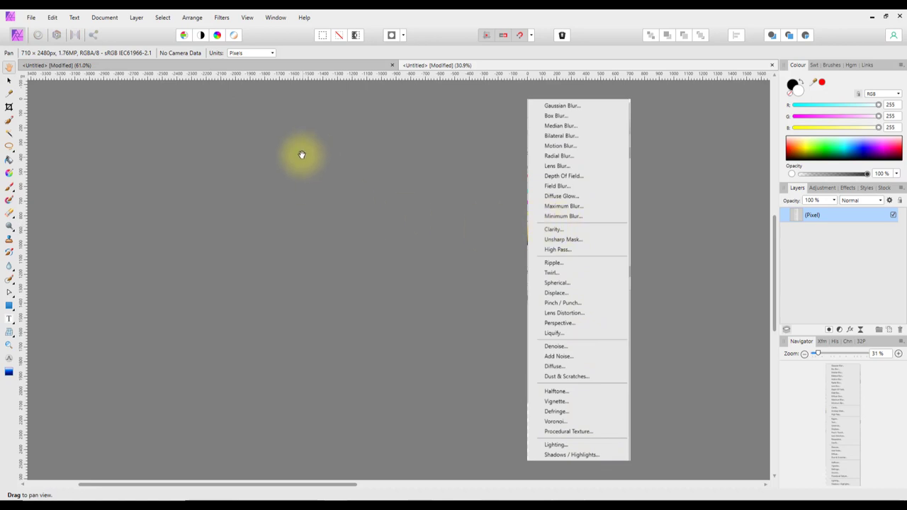
left_click(222, 20)
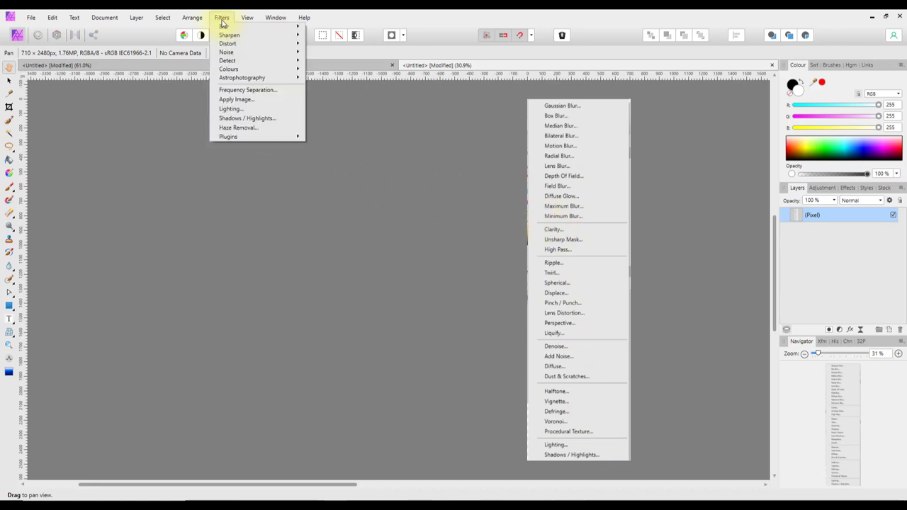
mouse_move(224, 26)
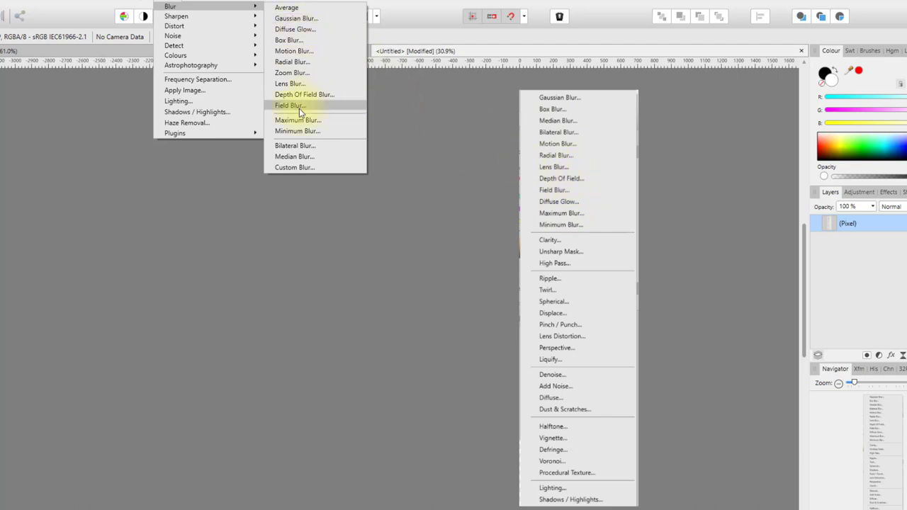
mouse_move(181, 20)
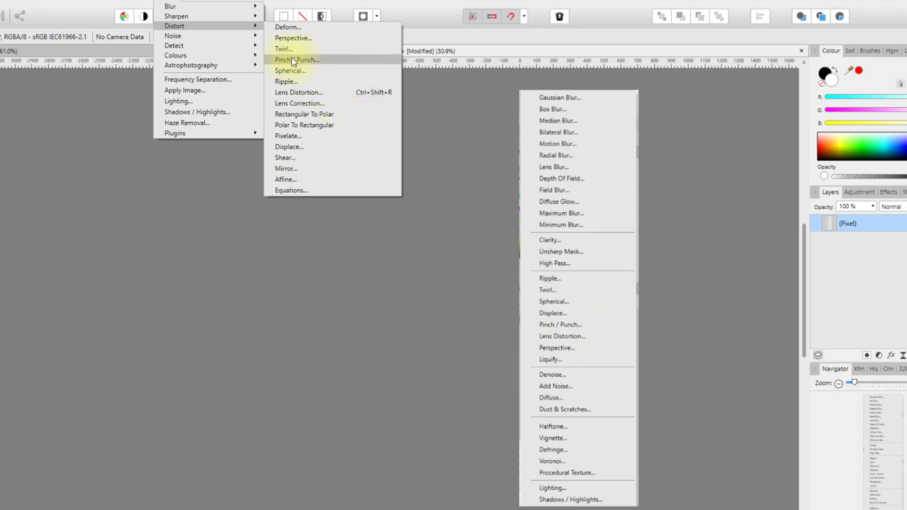
mouse_move(221, 40)
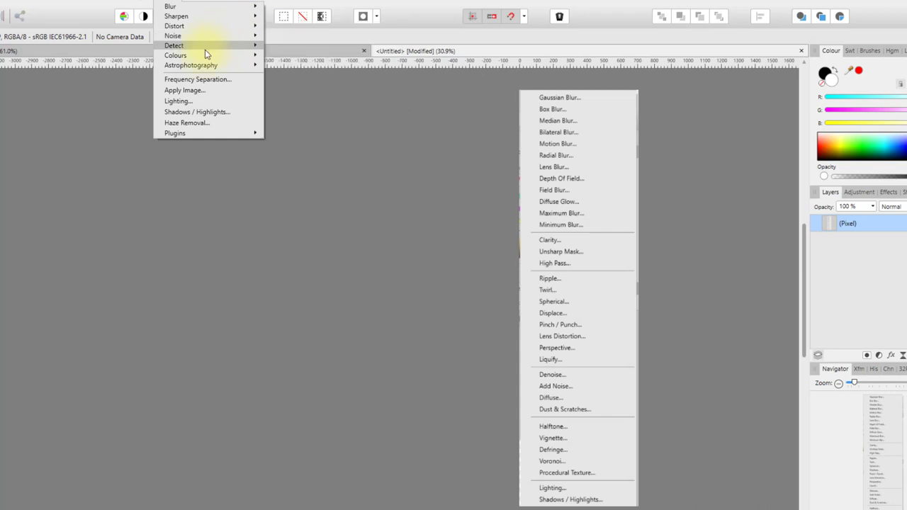
mouse_move(205, 52)
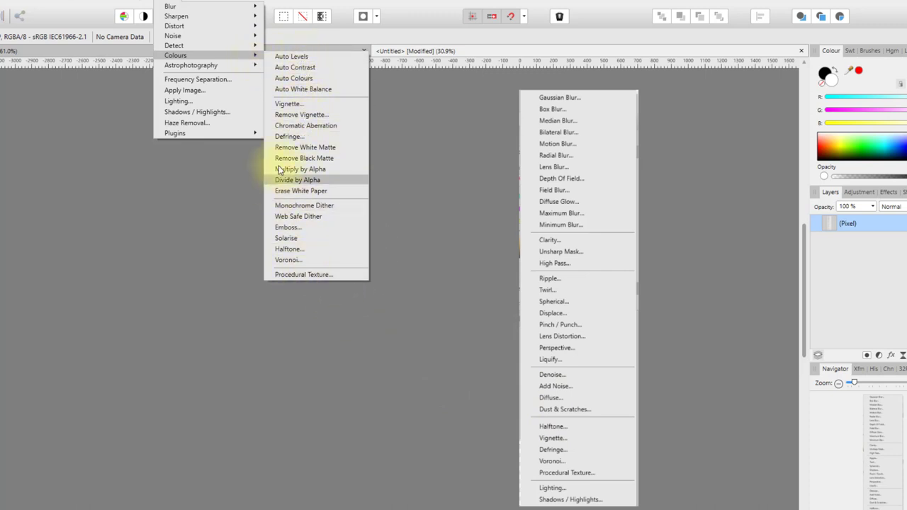
mouse_move(186, 4)
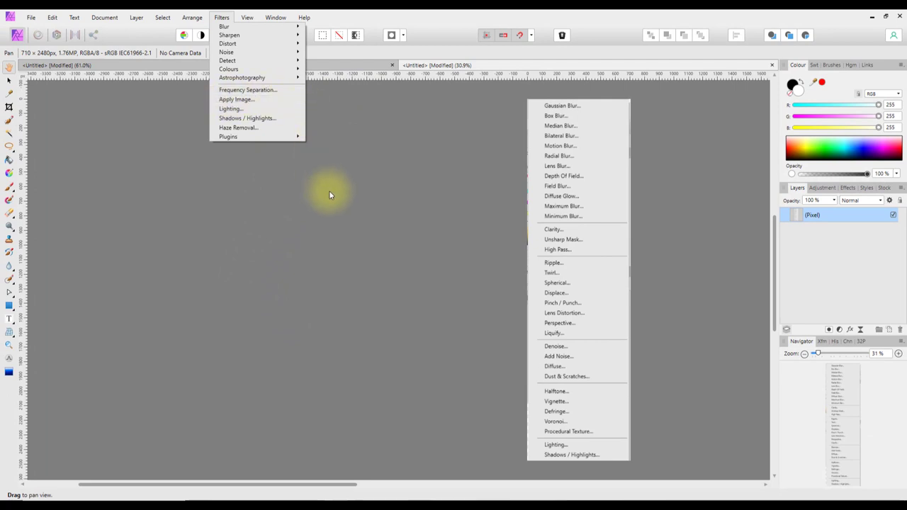
Step: Close the Filters menu and return to the first Untitled (61.0%) night tree document
left_click(401, 171)
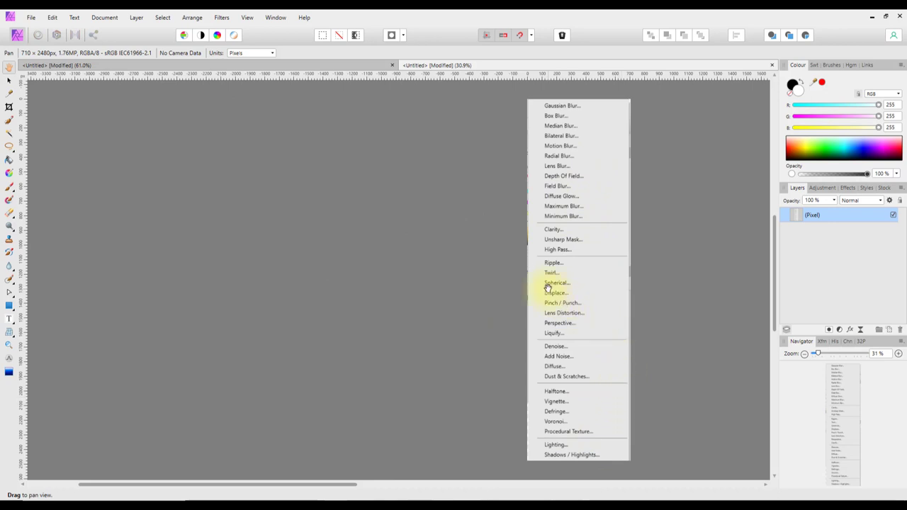
left_click(345, 66)
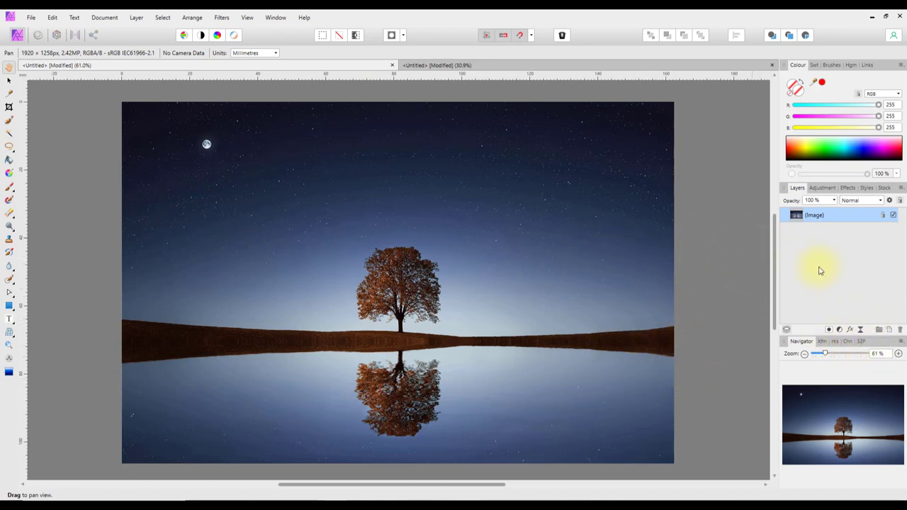
Step: Add a live Gaussian Blur nested under the Image layer, leaving its radius at 0 px
left_click(861, 331)
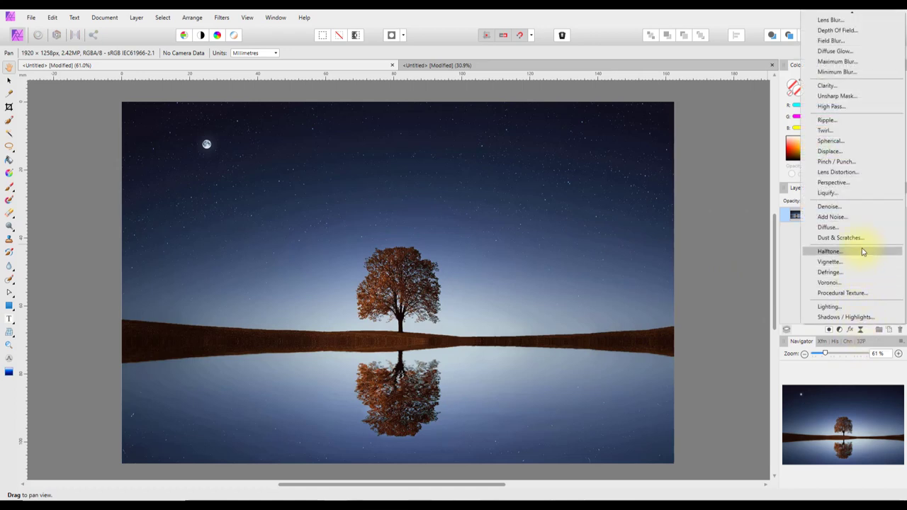
scroll(854, 164, "up", 3)
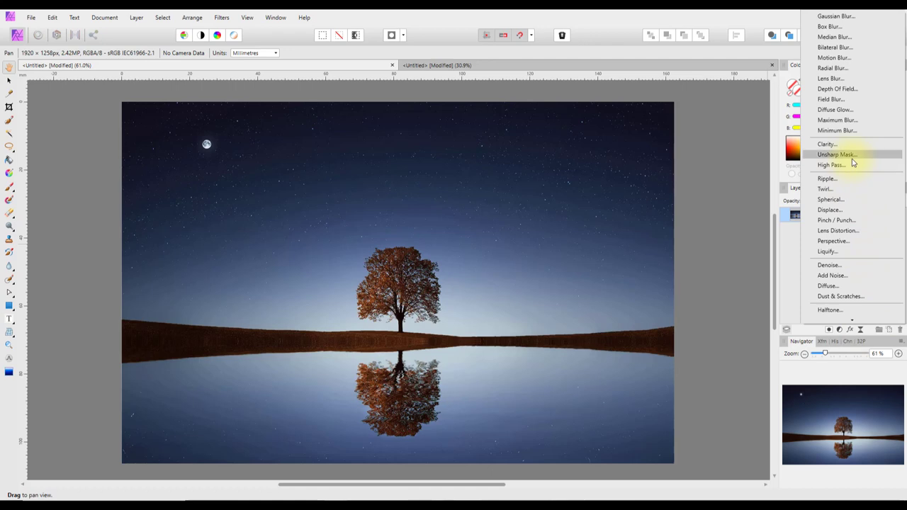
left_click(826, 20)
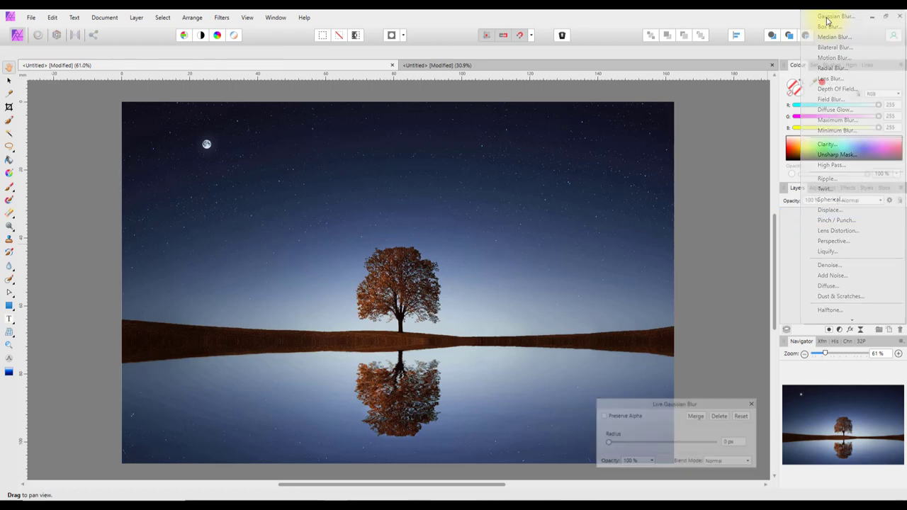
left_click_drag(714, 407, 683, 258)
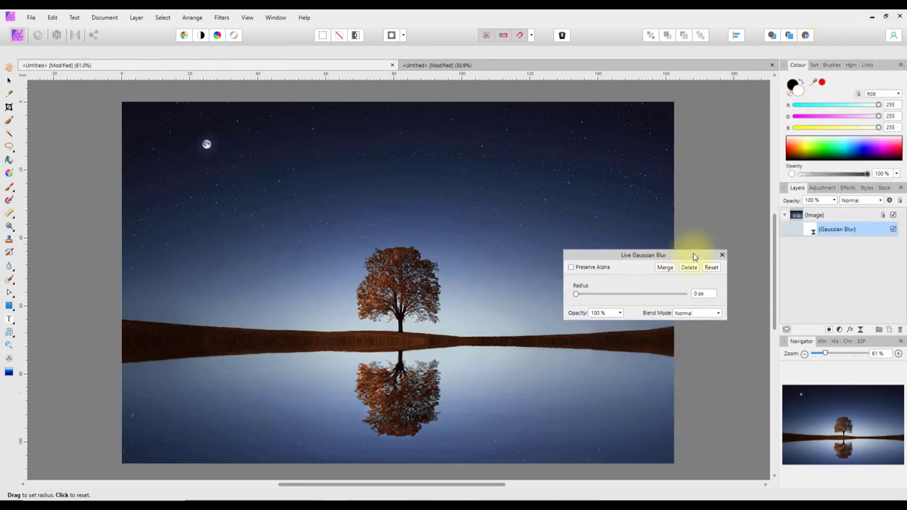
left_click(847, 215)
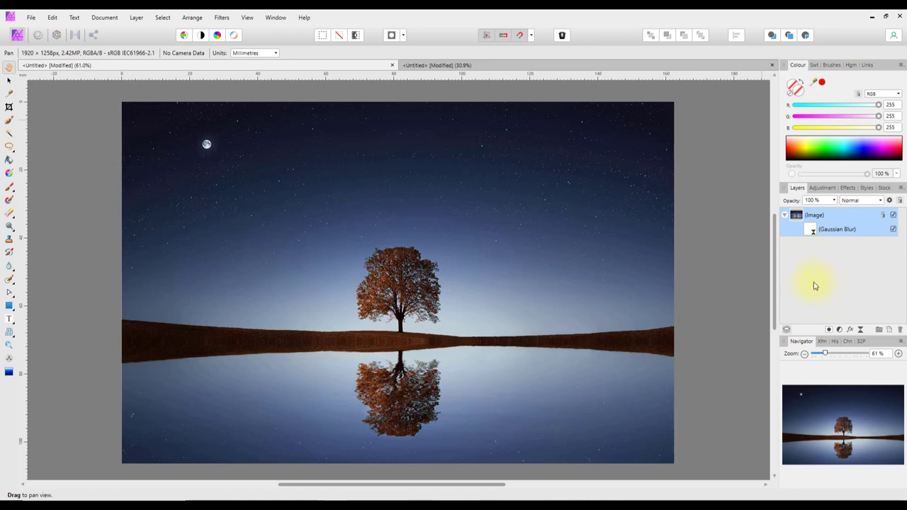
Step: Reopen the live Gaussian Blur settings, nudge the radius slider, and close them
double_click(812, 231)
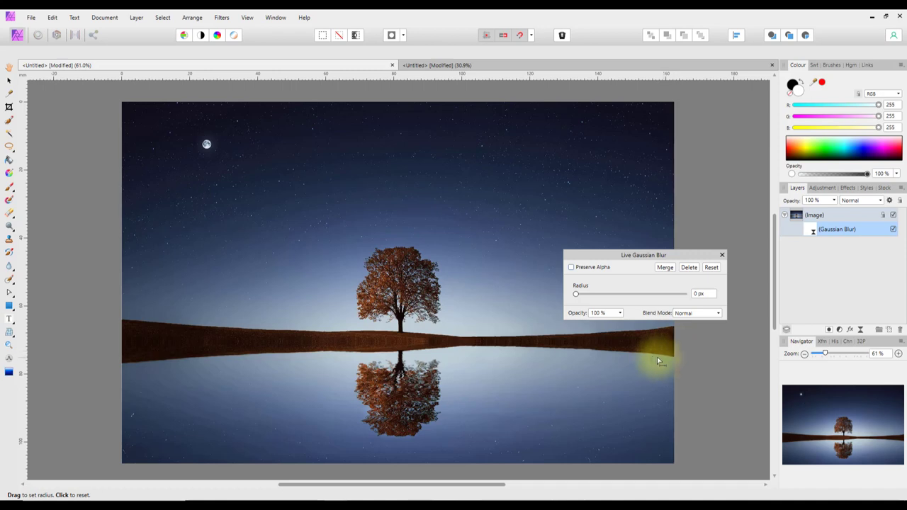
mouse_move(576, 296)
left_mouse_down()
mouse_move(684, 298)
mouse_move(593, 297)
left_mouse_up()
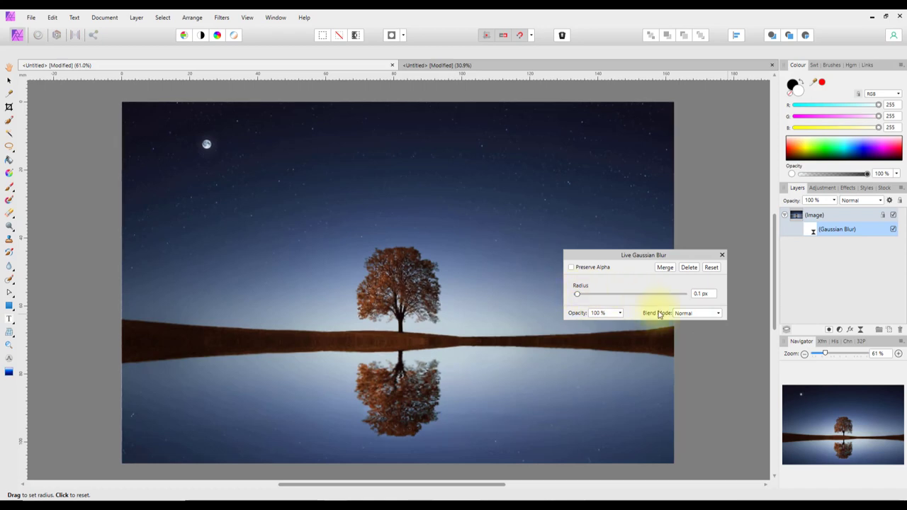
left_click(722, 257)
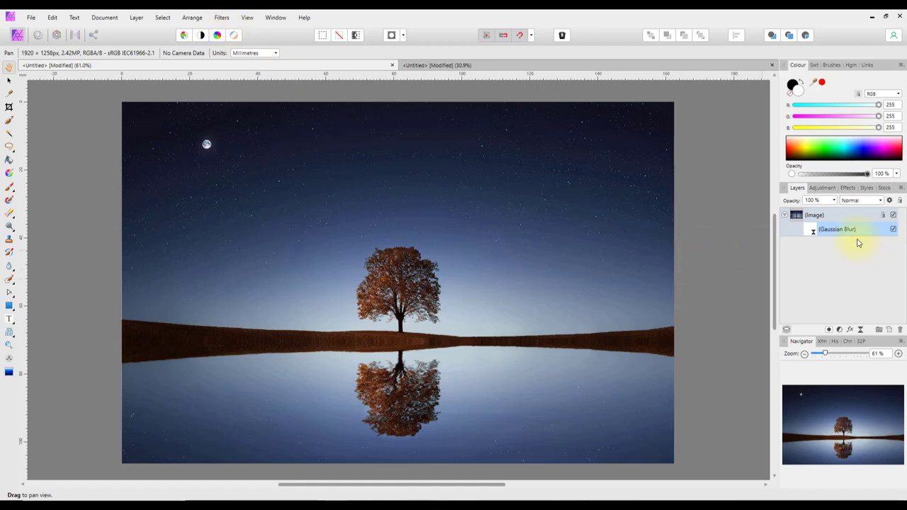
Step: Delete the Gaussian Blur live filter from the Layers panel and pan the canvas
right_click(812, 239)
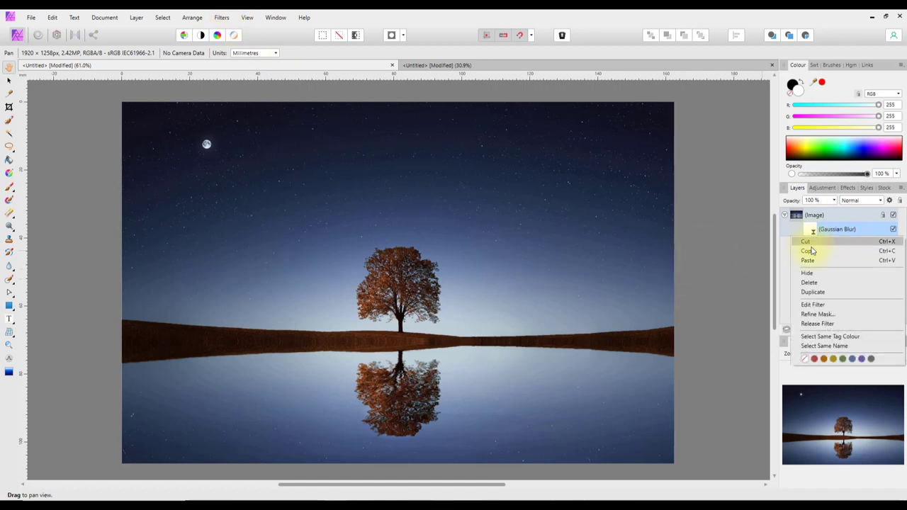
left_click(812, 284)
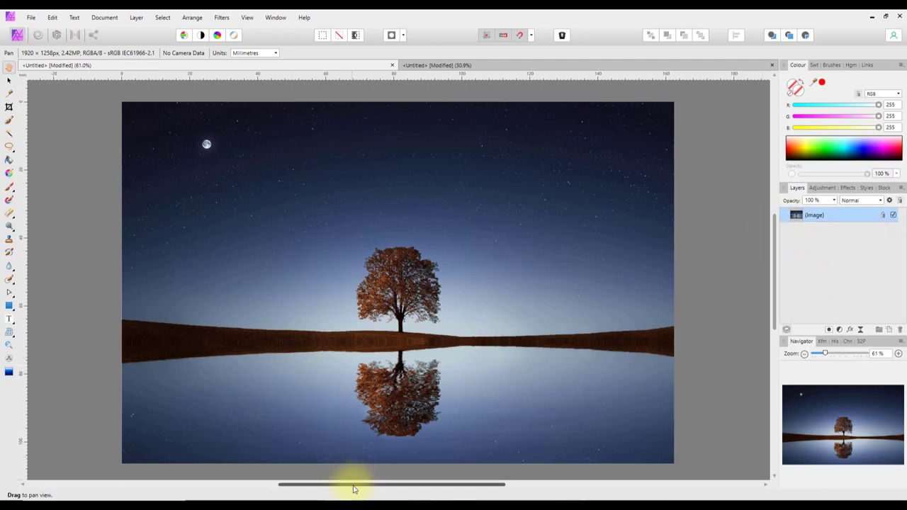
left_click_drag(355, 489, 312, 490)
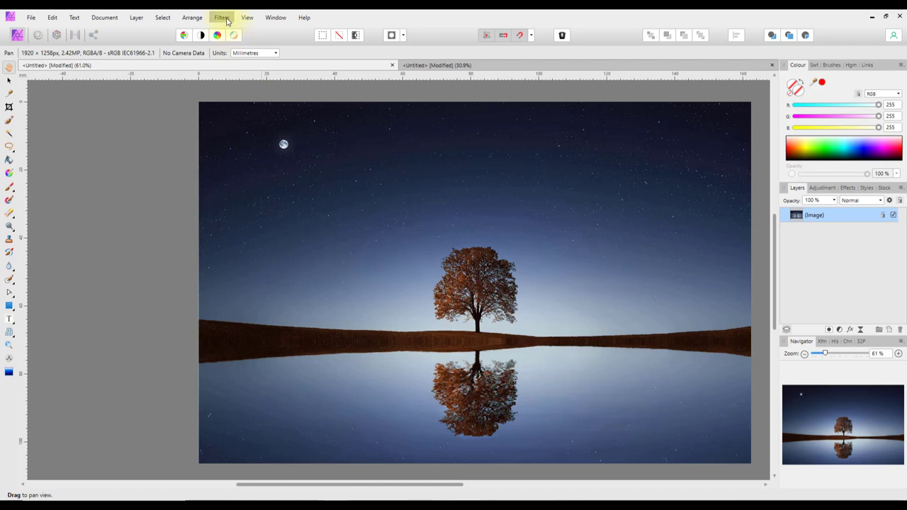
Step: Start Haze Removal on the photo and dismiss the Assistant and rasterisation notices
left_click(227, 22)
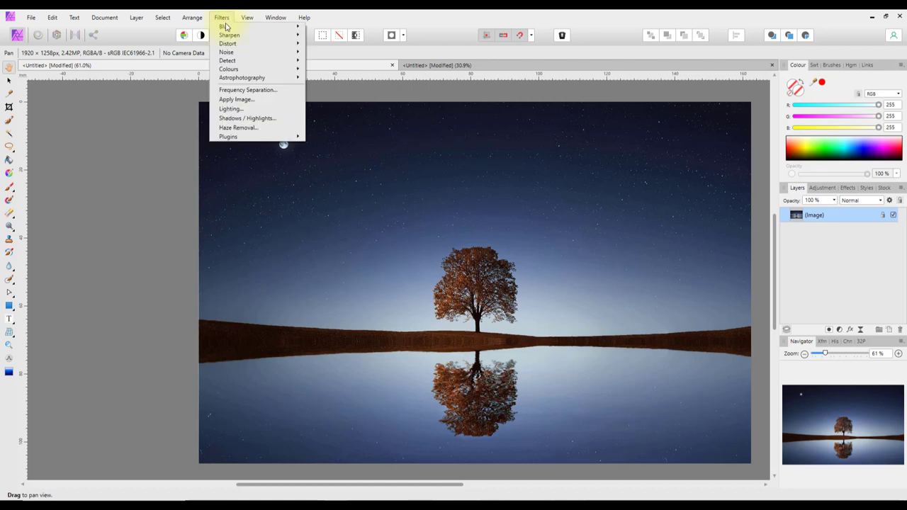
left_click(229, 129)
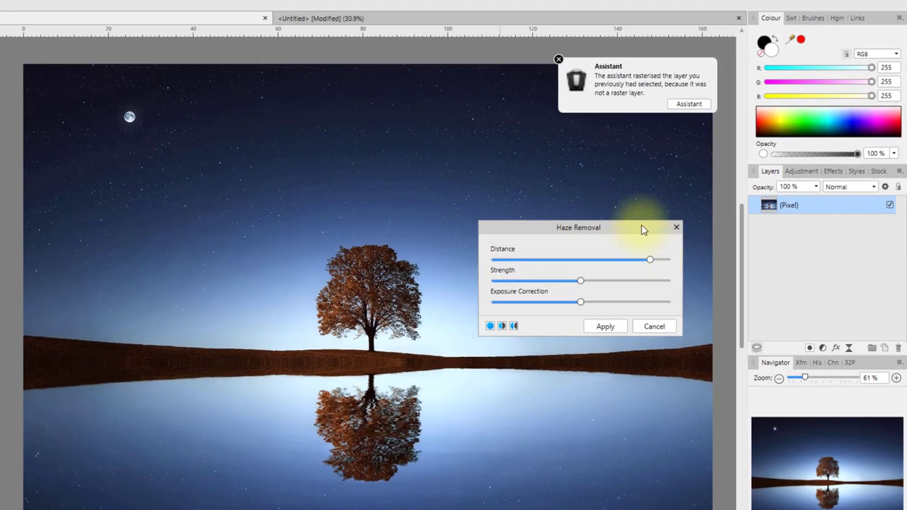
left_click_drag(641, 225, 652, 183)
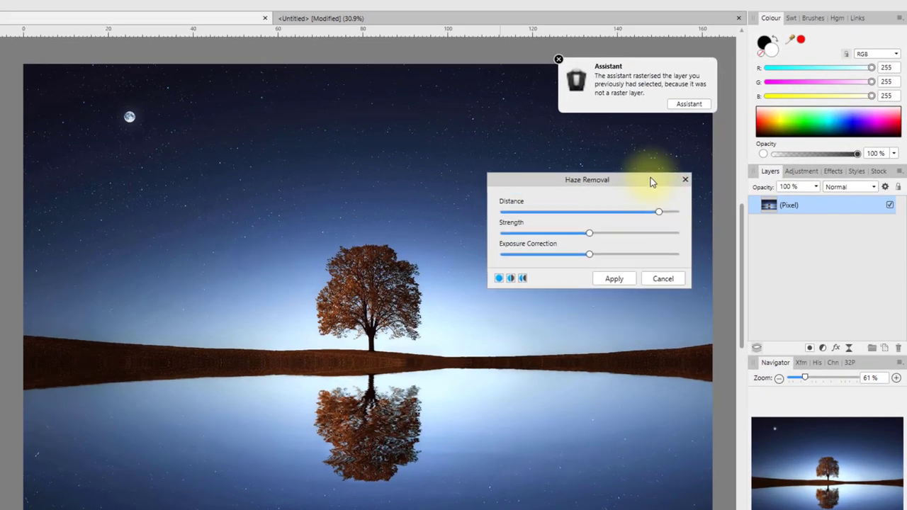
left_click(689, 103)
left_click(473, 148)
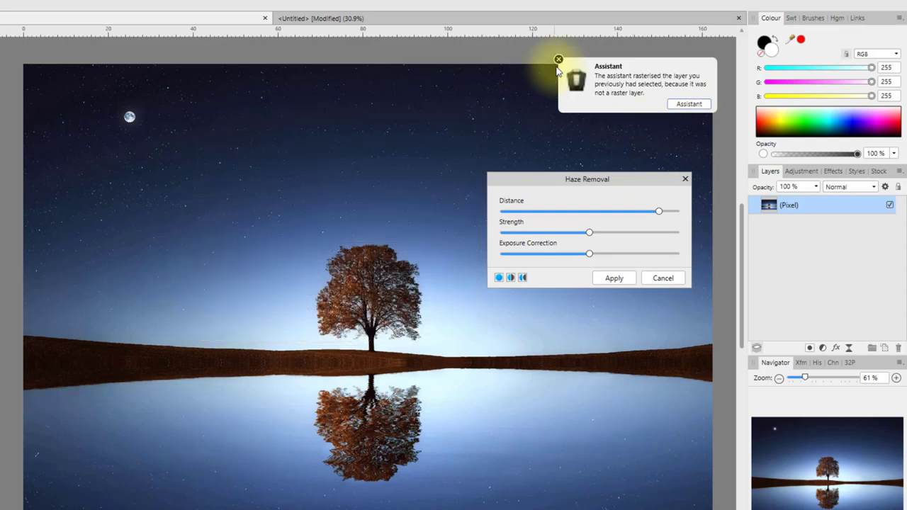
left_click(558, 59)
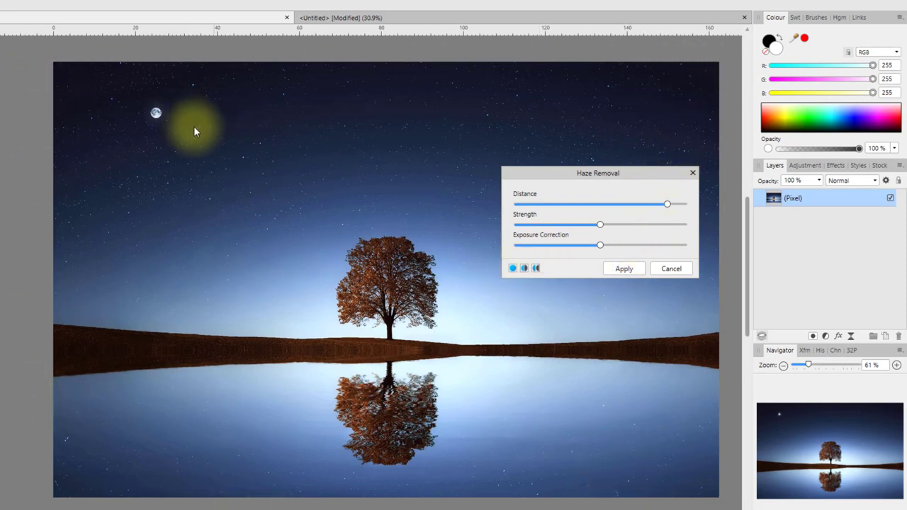
Step: Compare Split and Mirror before/after previews across the tree, then cancel Haze Removal
left_click(524, 268)
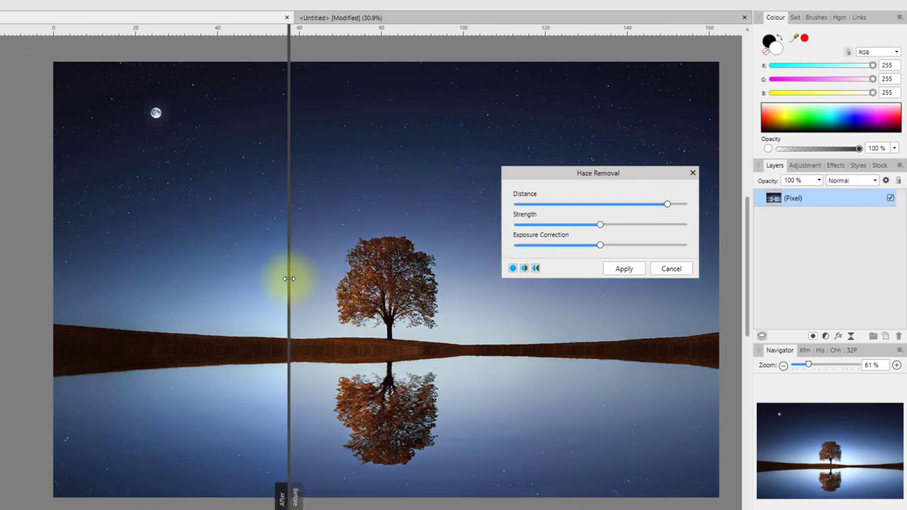
left_click_drag(290, 278, 311, 289)
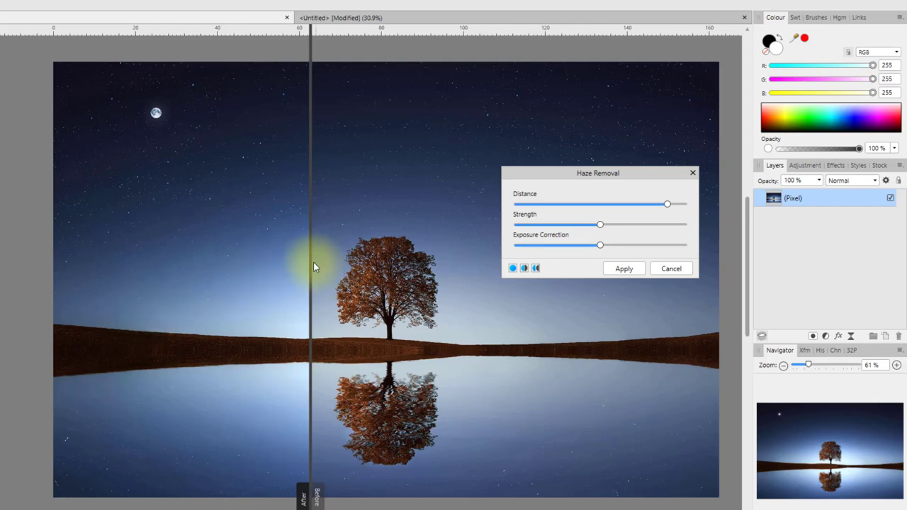
left_click_drag(310, 263, 415, 259)
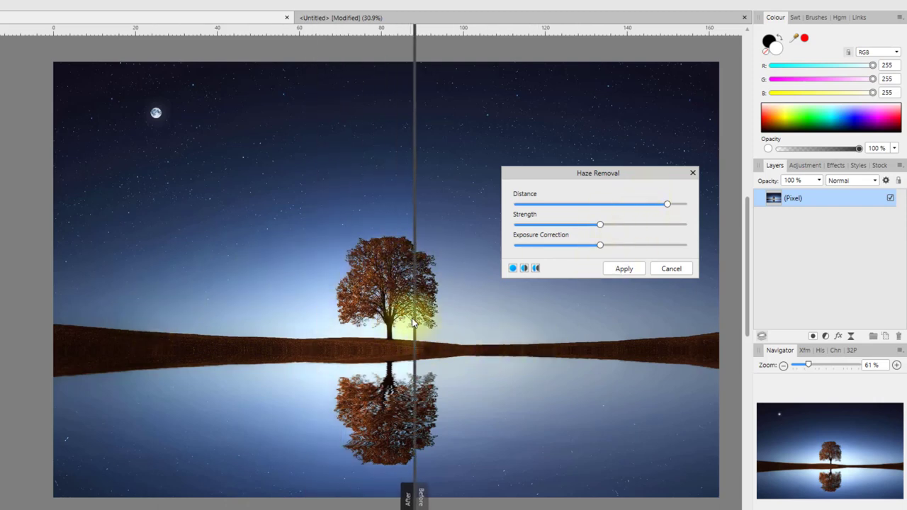
left_click_drag(414, 316, 301, 314)
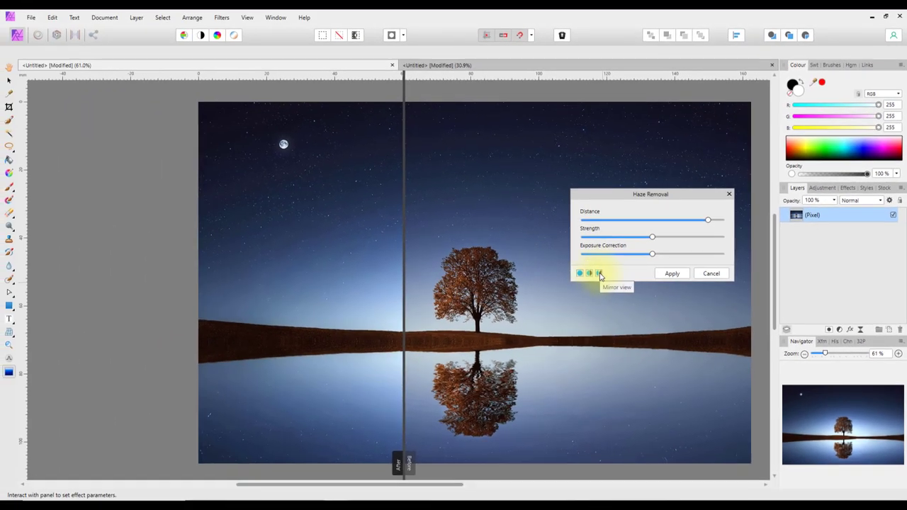
left_click(599, 274)
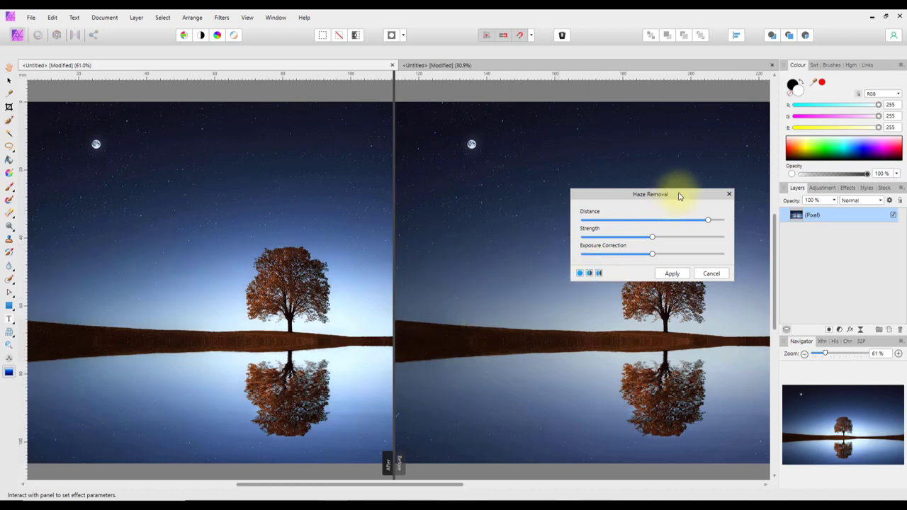
left_click_drag(680, 195, 693, 76)
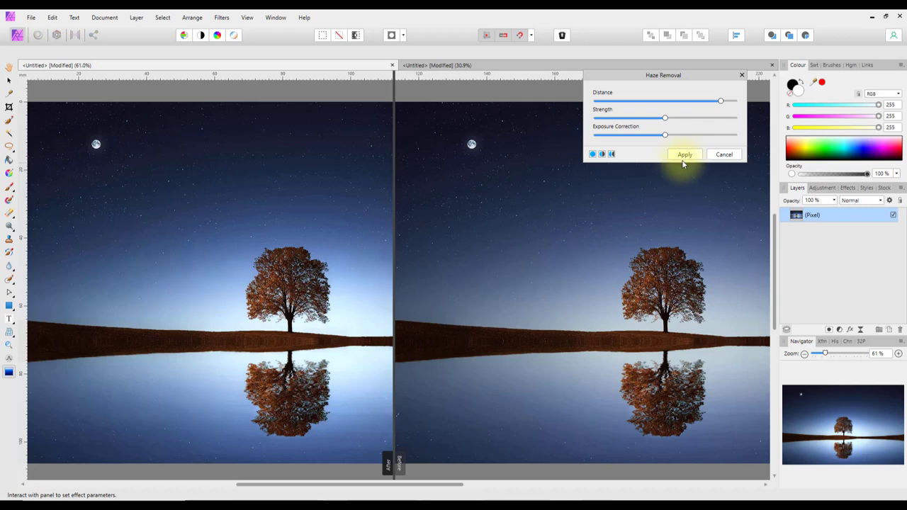
left_click(730, 155)
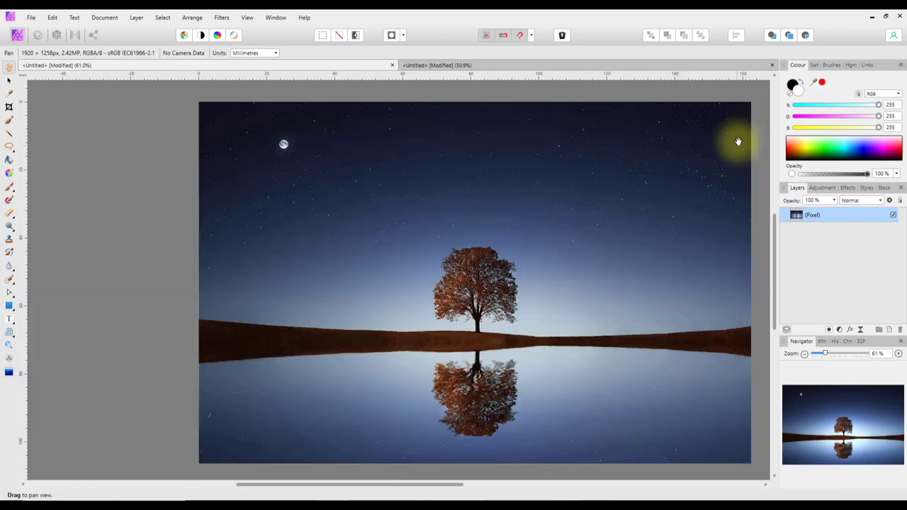
Step: Duplicate the Pixel layer, hide the original beneath, and select the top copy
right_click(814, 216)
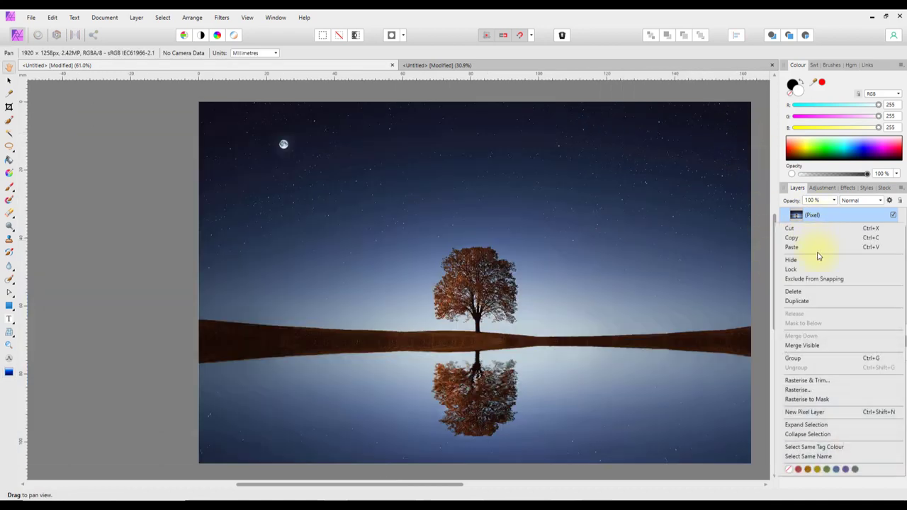
left_click(800, 301)
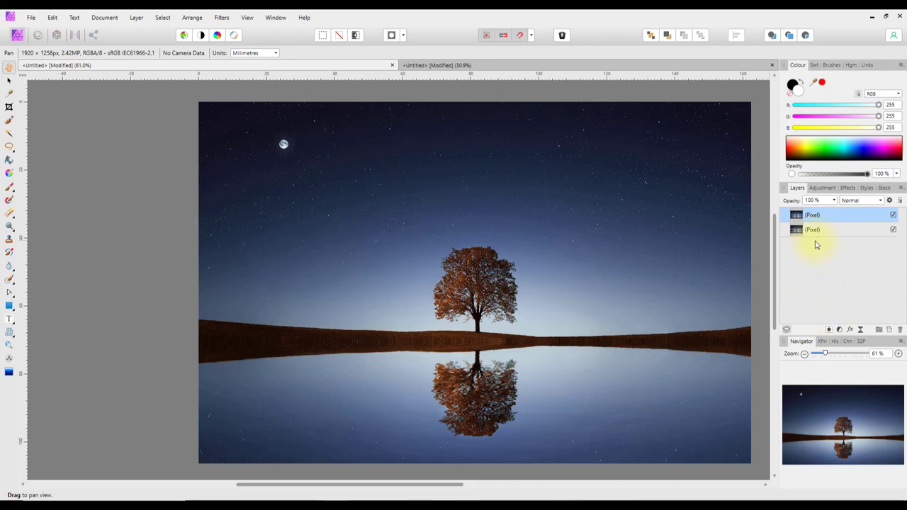
left_click(858, 232)
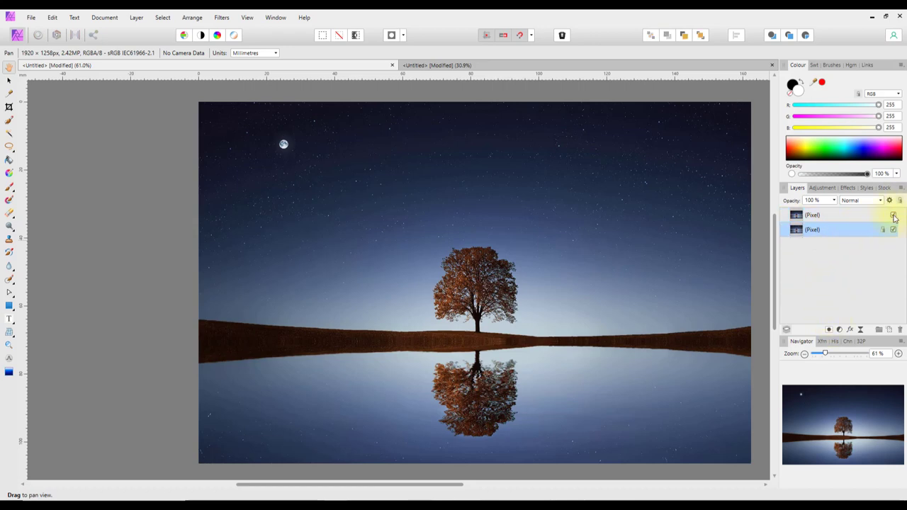
left_click(899, 202)
left_click(858, 219)
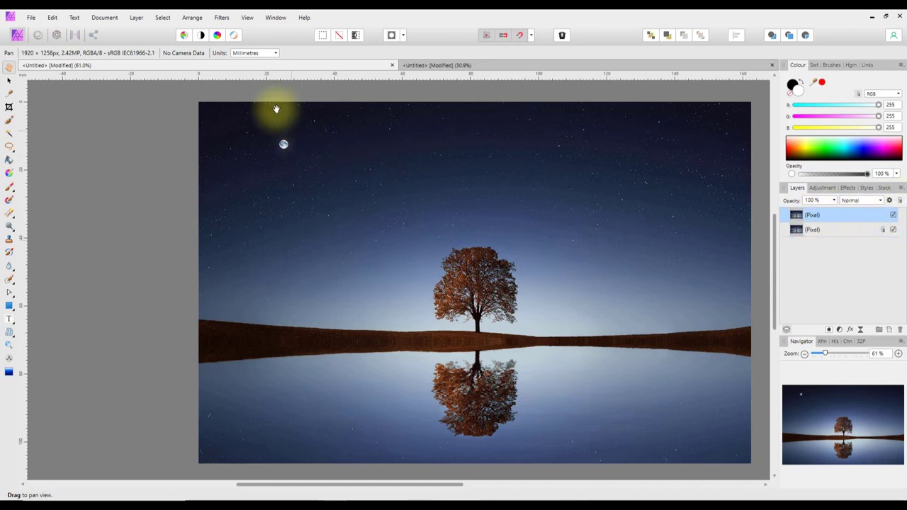
Step: Apply Haze Removal to the top Pixel layer copy
left_click(222, 17)
left_click(236, 127)
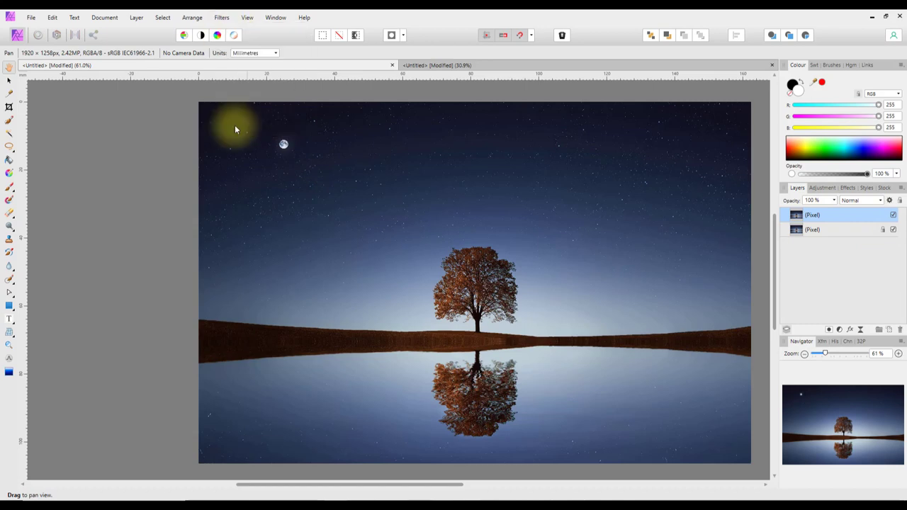
left_click(684, 154)
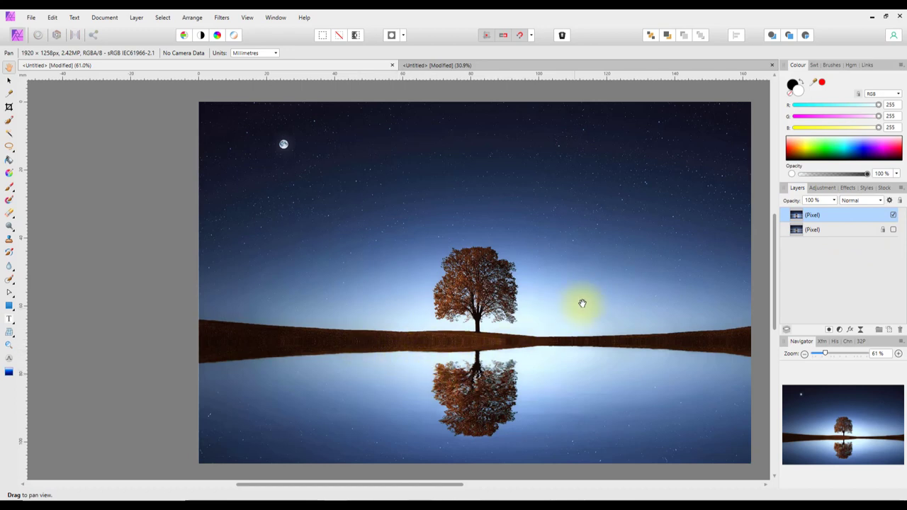
Step: Add a White Balance adjustment layer set to -34% for a cooler tone
left_click(839, 330)
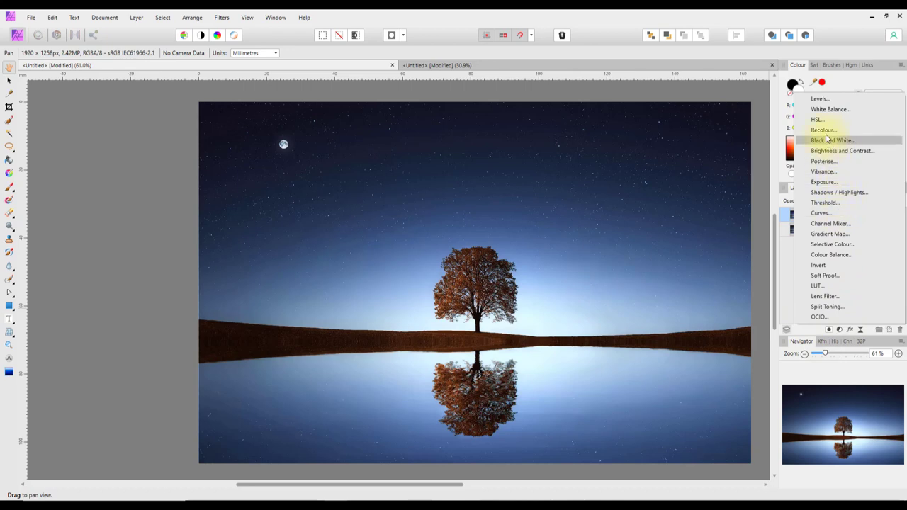
left_click(830, 109)
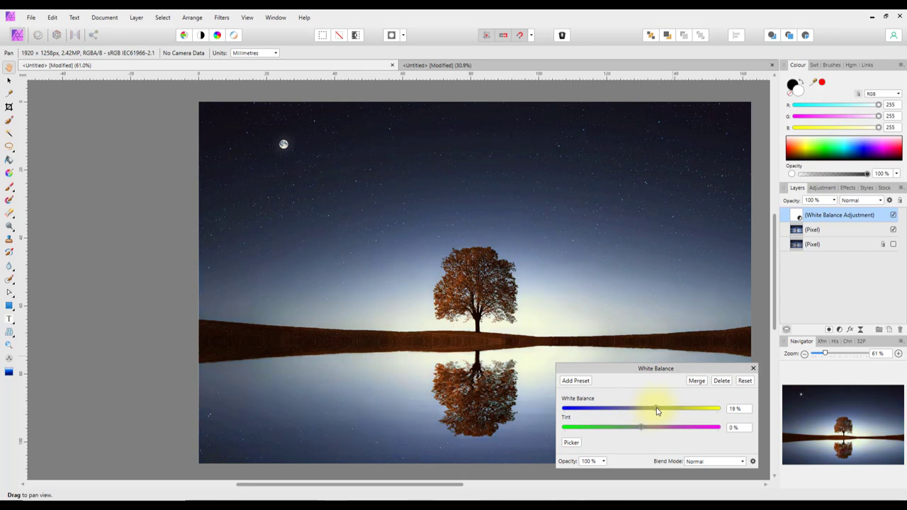
left_click_drag(657, 411, 624, 411)
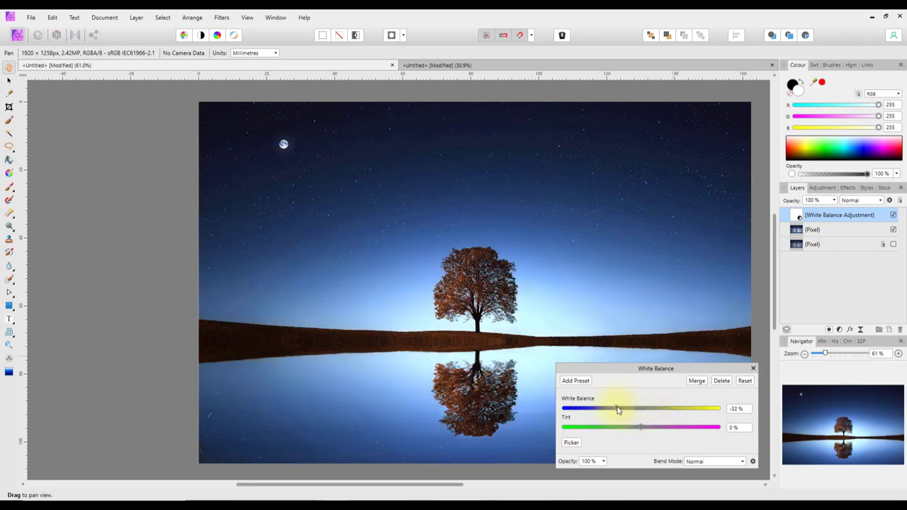
left_click(752, 368)
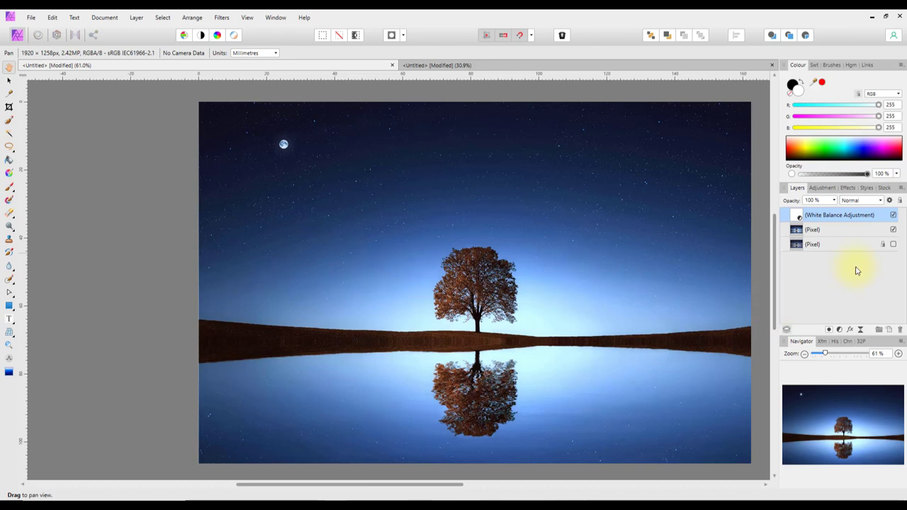
left_click(221, 22)
mouse_move(238, 52)
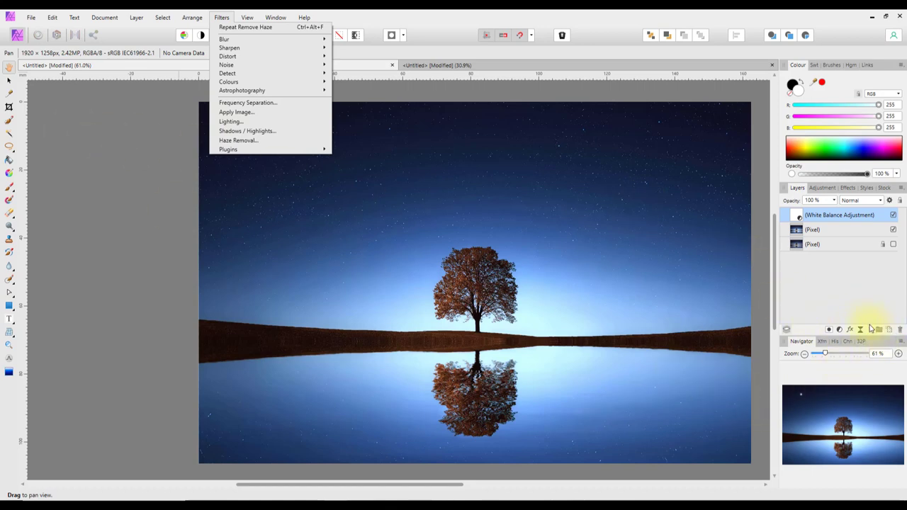
left_click(113, 193)
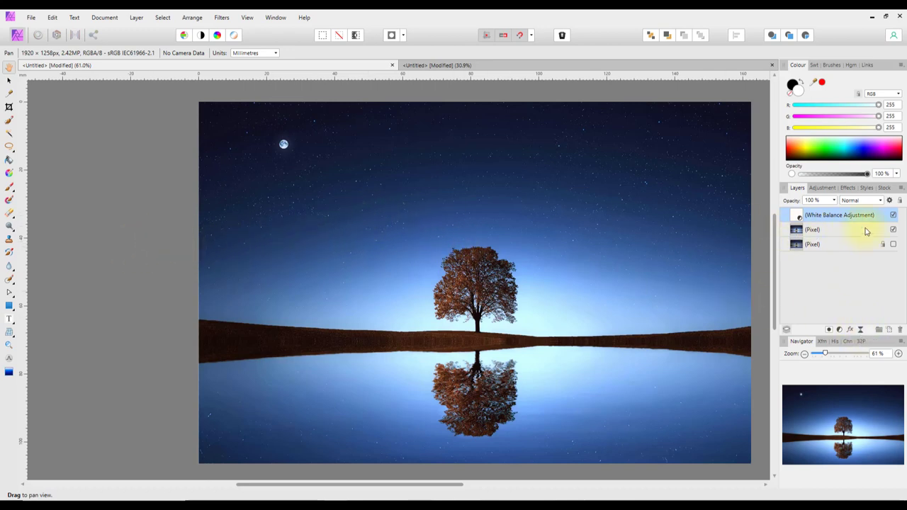
Step: Delete the White Balance adjustment, then duplicate the top Pixel layer to reach seven layers
right_click(840, 216)
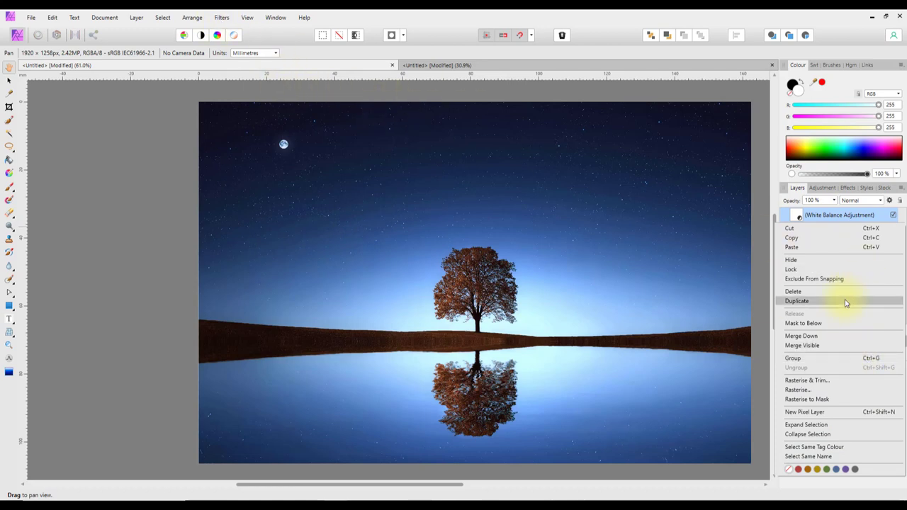
left_click(793, 291)
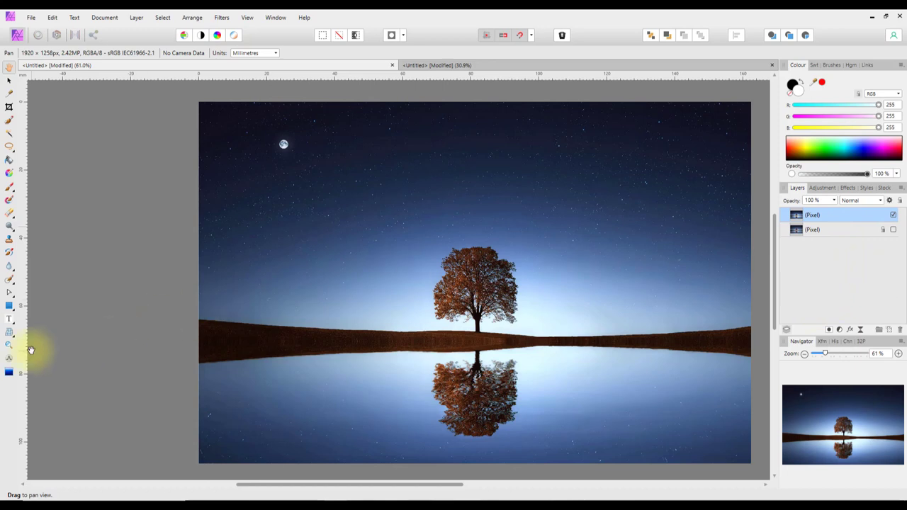
right_click(828, 217)
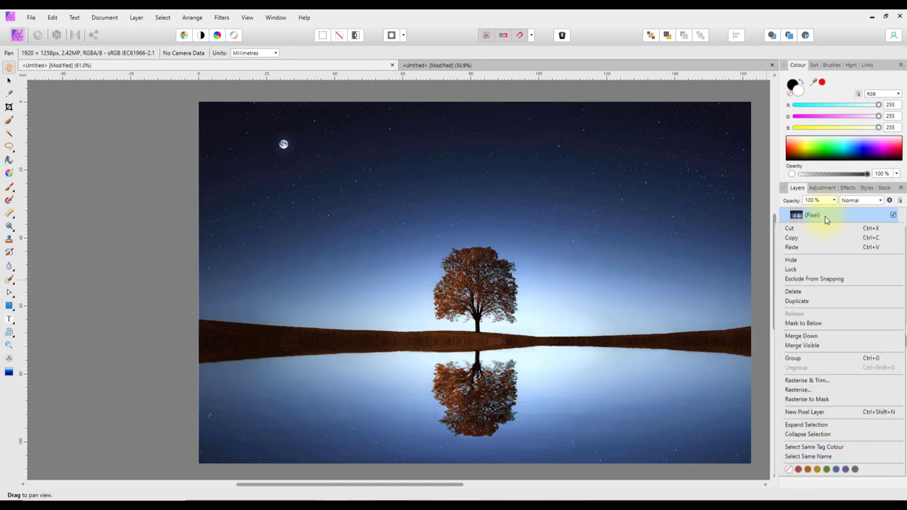
left_click(805, 301)
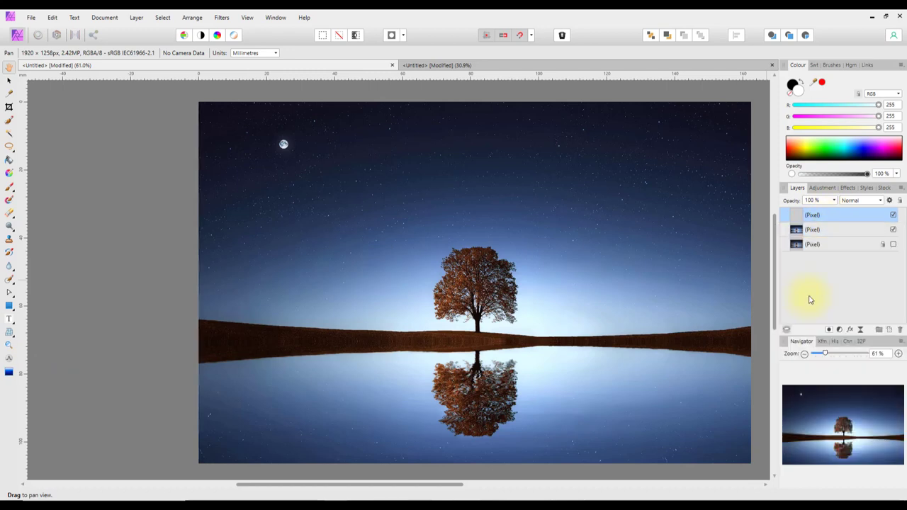
key("ctrl+j")
key("ctrl+j")
key("ctrl+j")
key("ctrl+j")
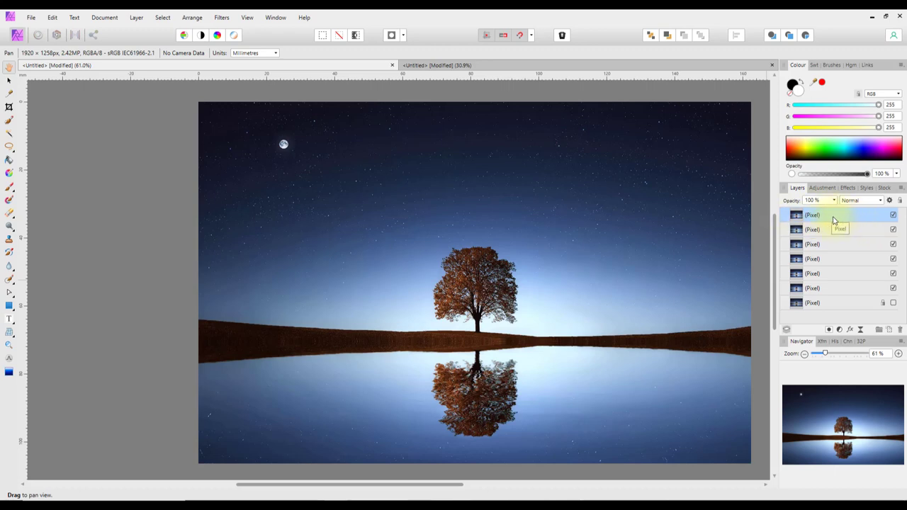
left_click(861, 331)
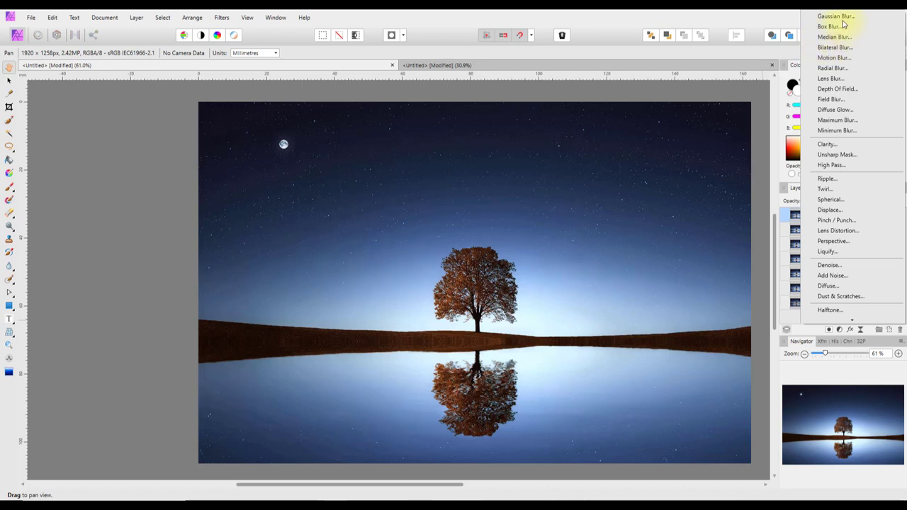
left_click(835, 58)
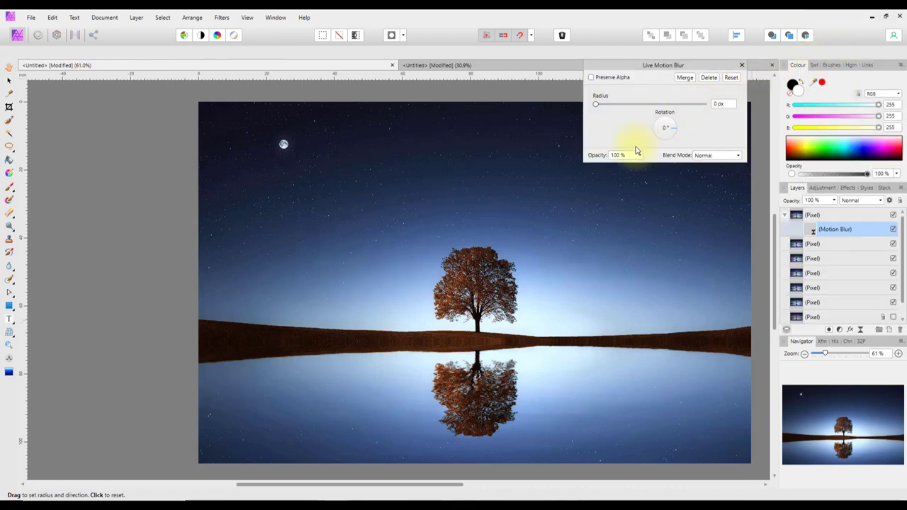
left_click_drag(597, 107, 680, 117)
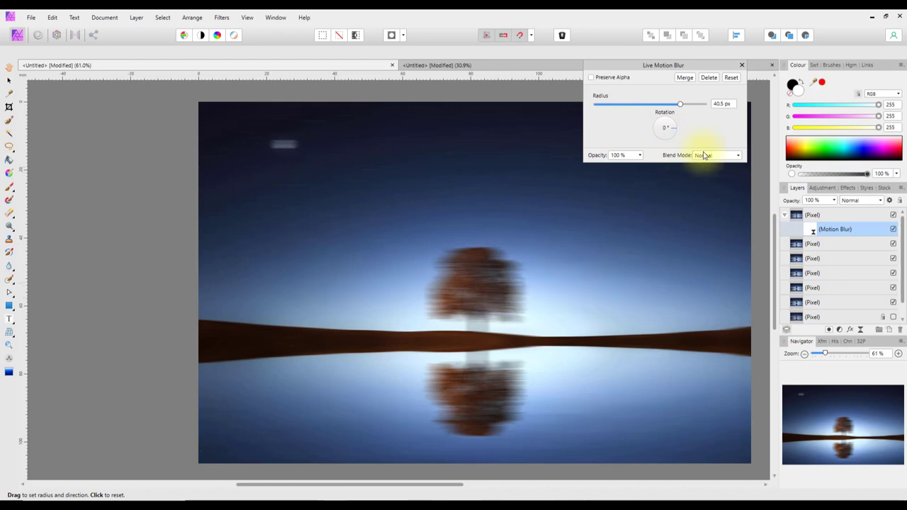
left_click_drag(677, 131, 678, 134)
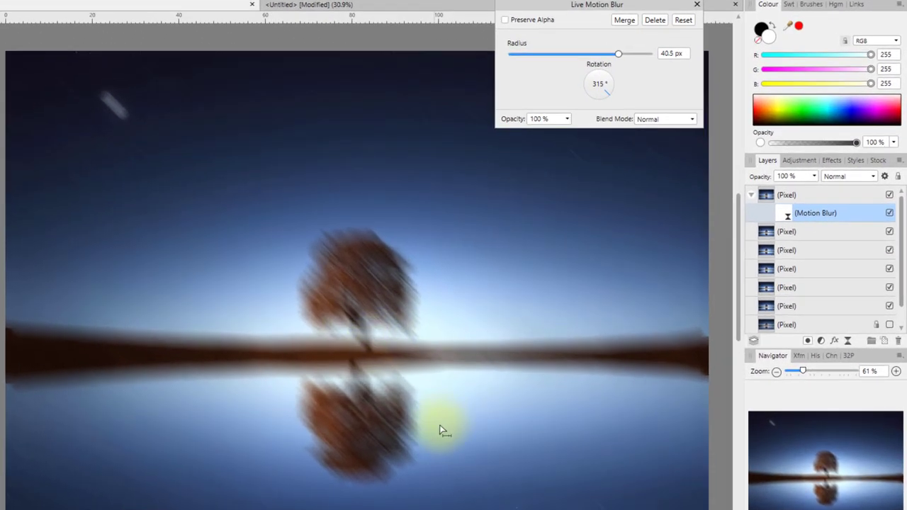
left_click_drag(611, 97, 598, 96)
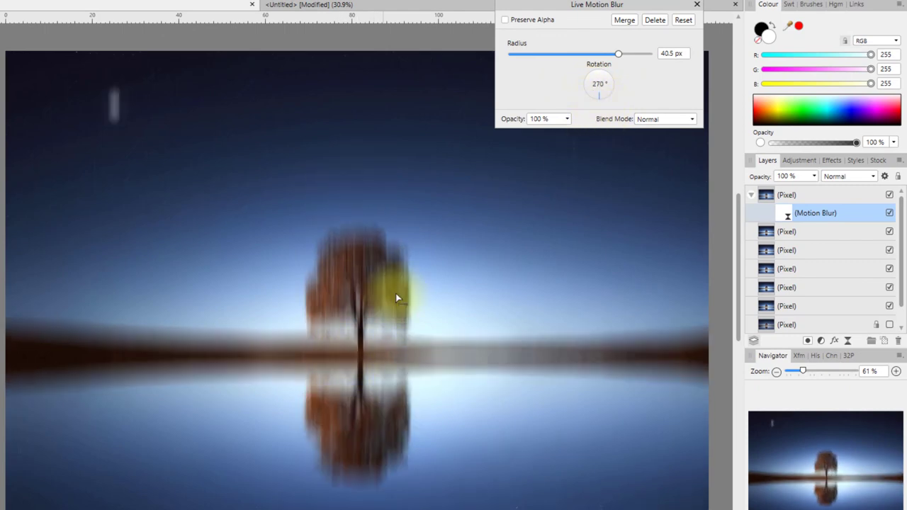
left_click_drag(620, 59, 638, 91)
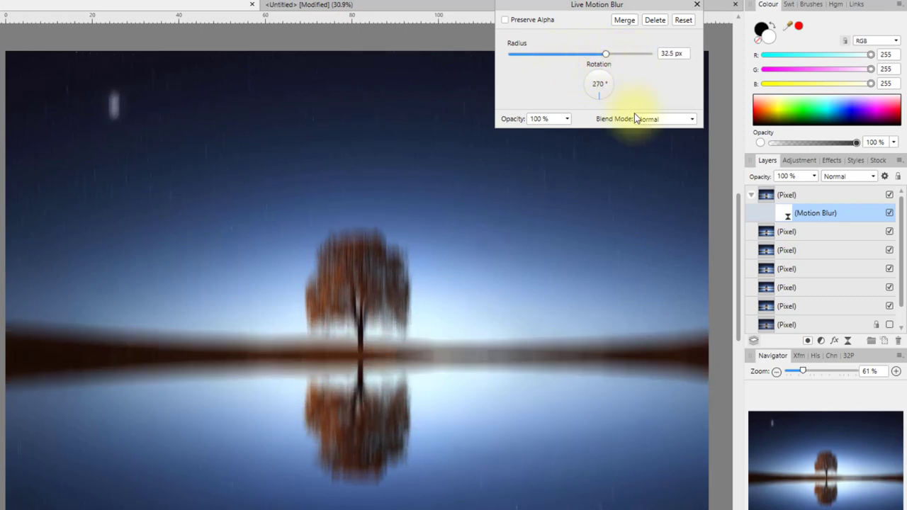
left_click(653, 23)
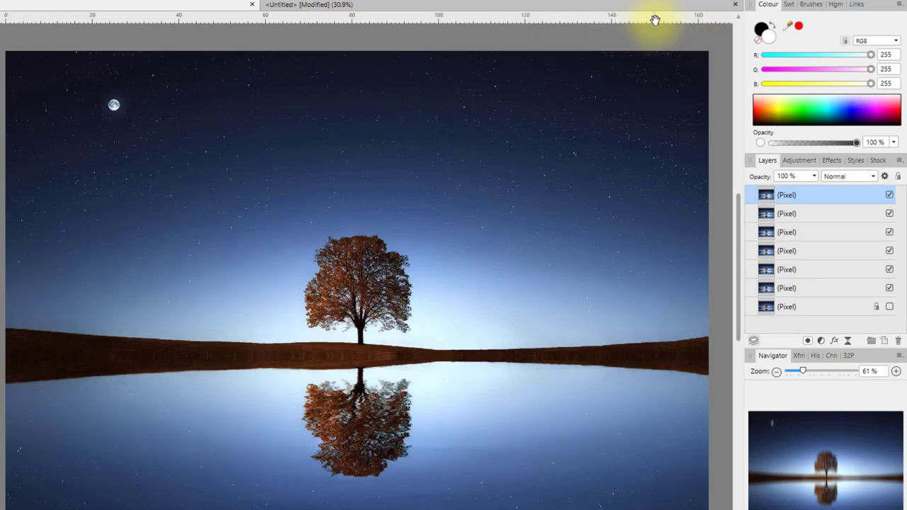
left_click(847, 341)
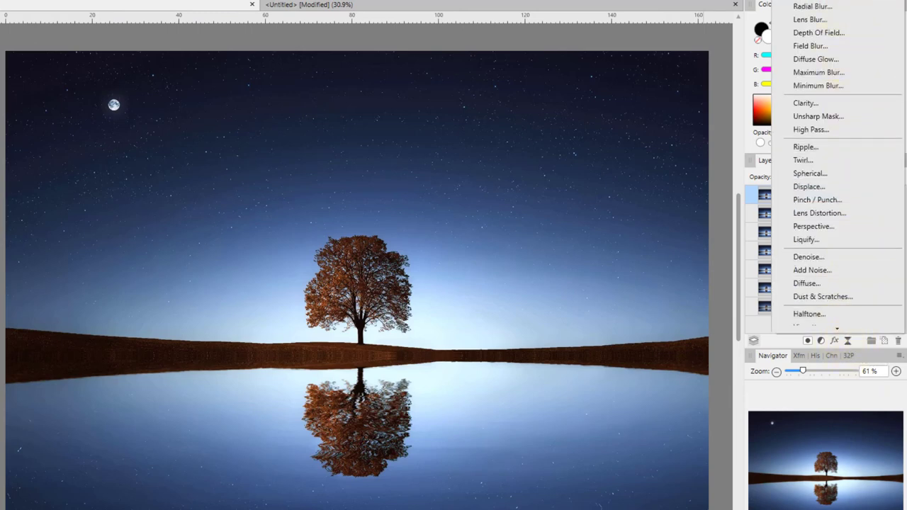
left_click(812, 7)
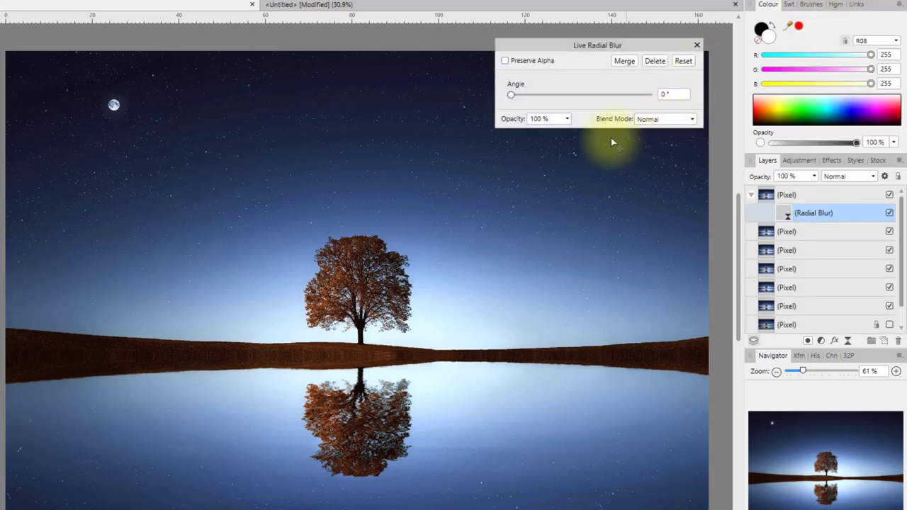
left_click_drag(511, 95, 604, 97)
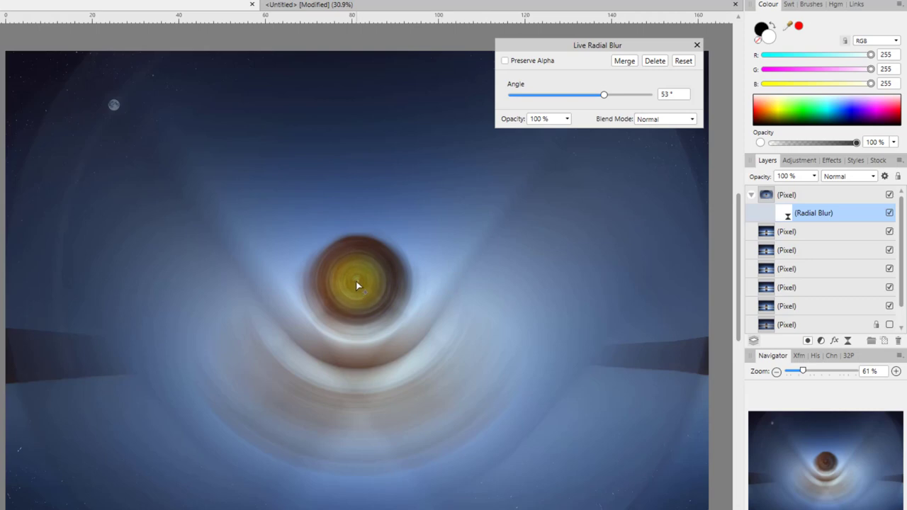
left_click(185, 228)
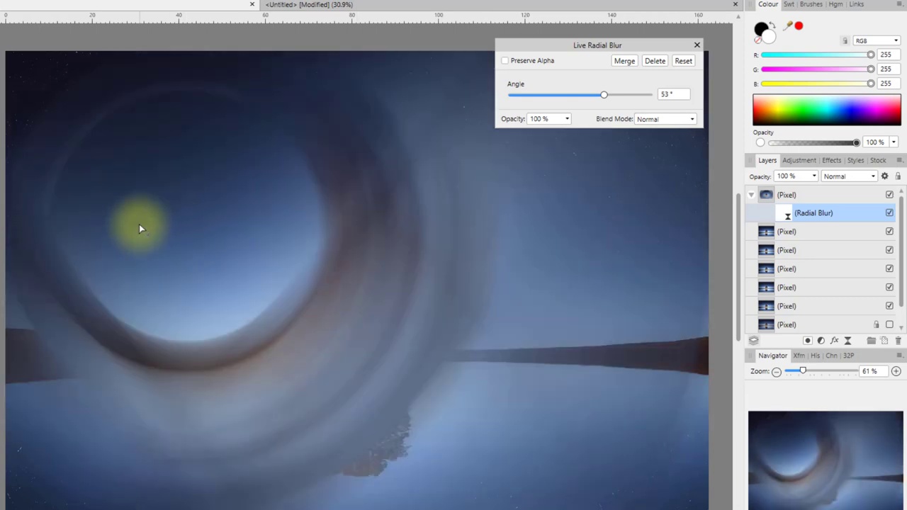
left_click(55, 377)
left_click(532, 452)
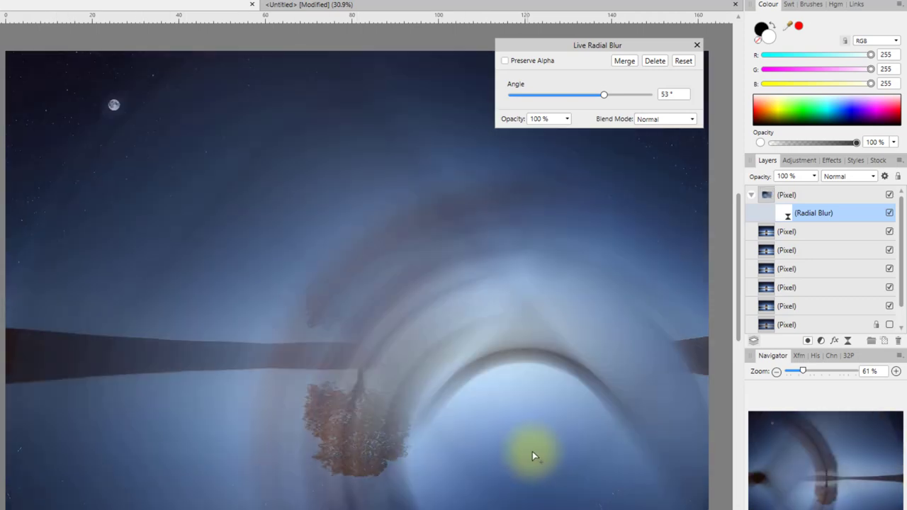
left_click(634, 322)
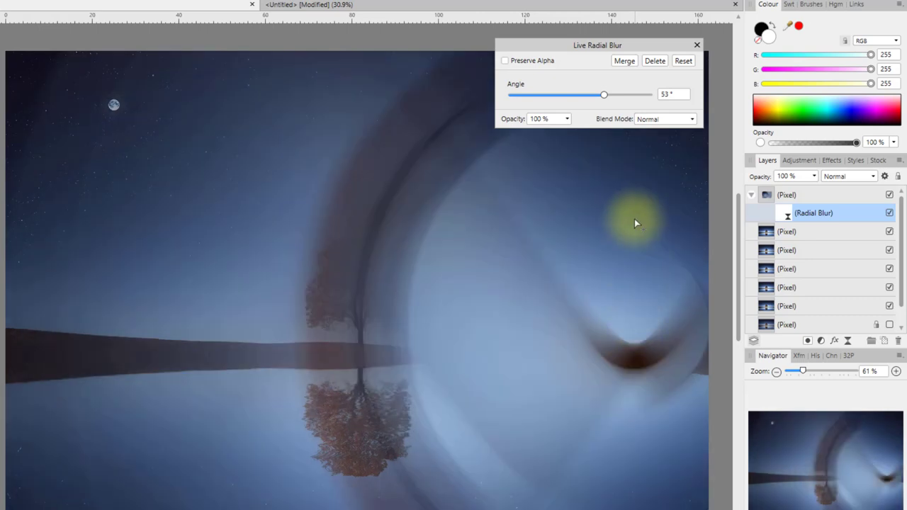
left_click(634, 219)
left_click(334, 310)
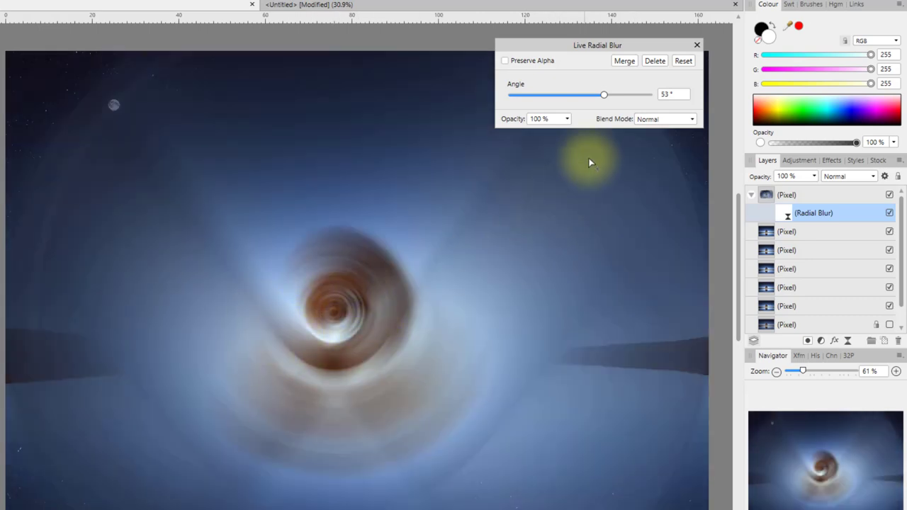
left_click(654, 62)
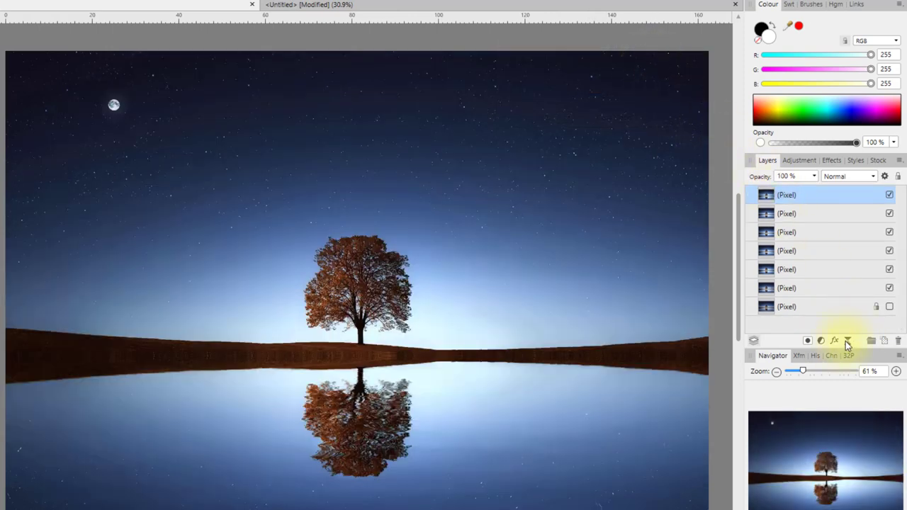
left_click(847, 341)
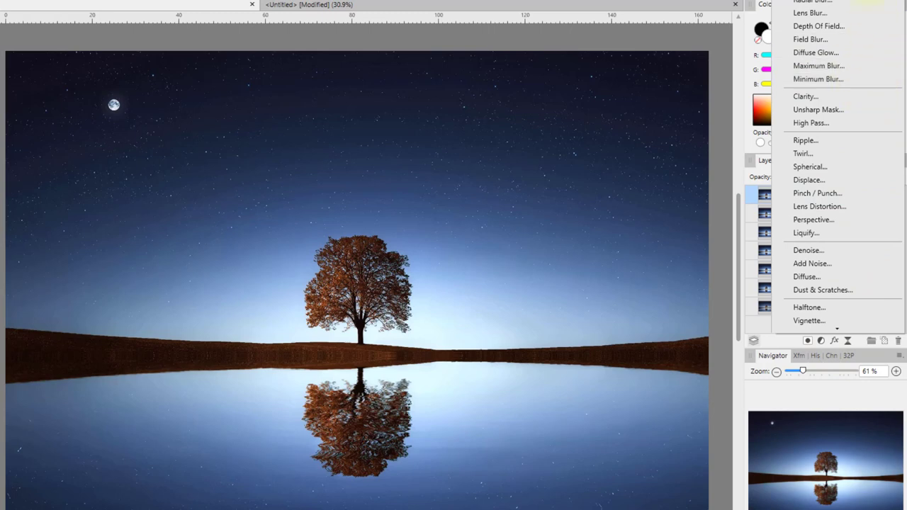
left_click(818, 26)
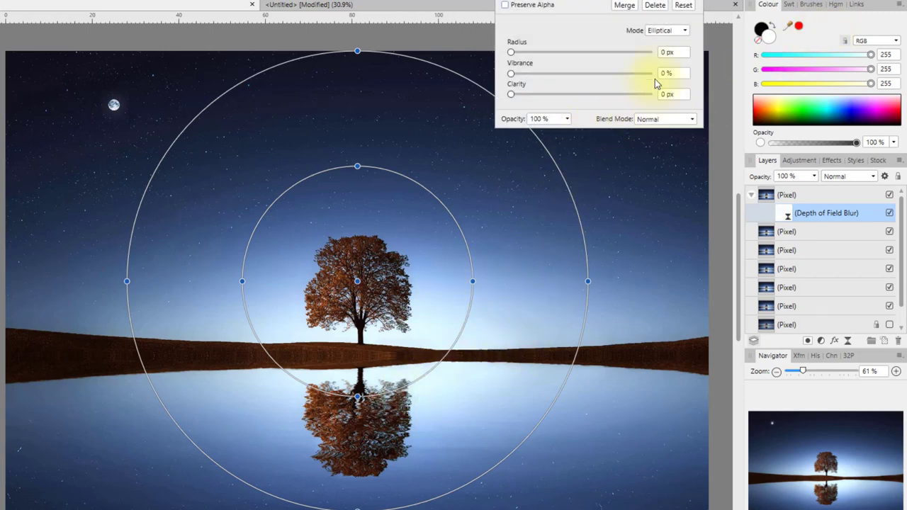
left_click(679, 33)
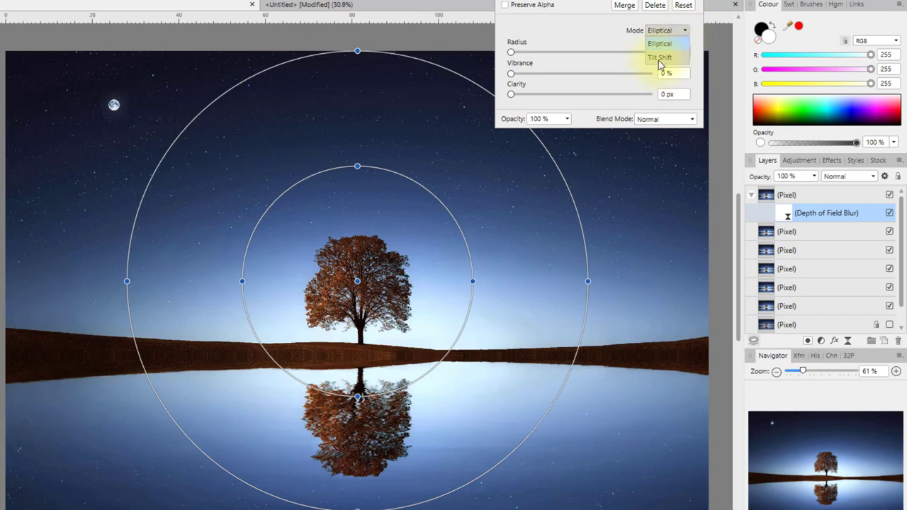
left_click(659, 58)
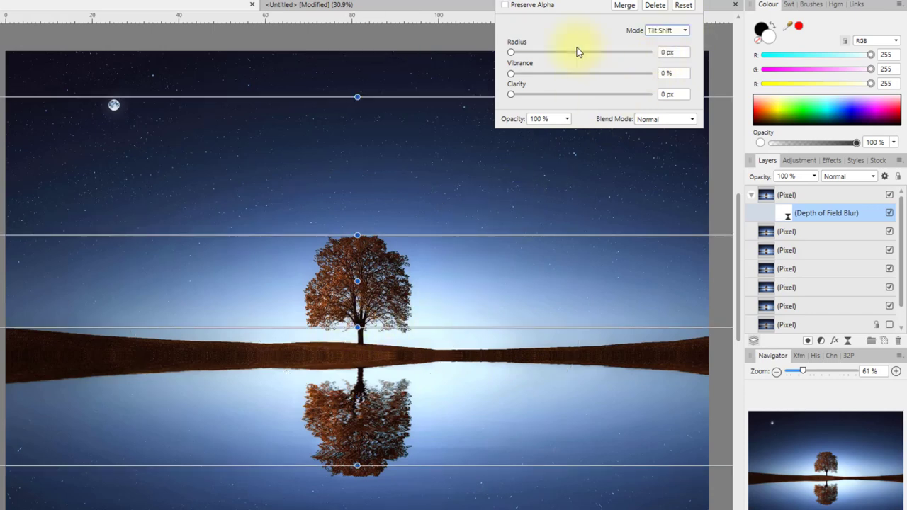
left_click(549, 53)
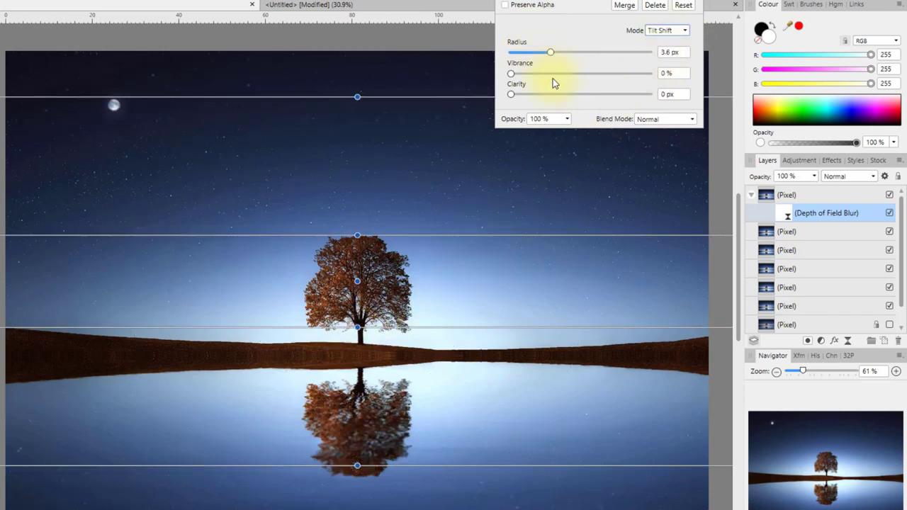
left_click(611, 95)
left_click(616, 52)
left_click(613, 73)
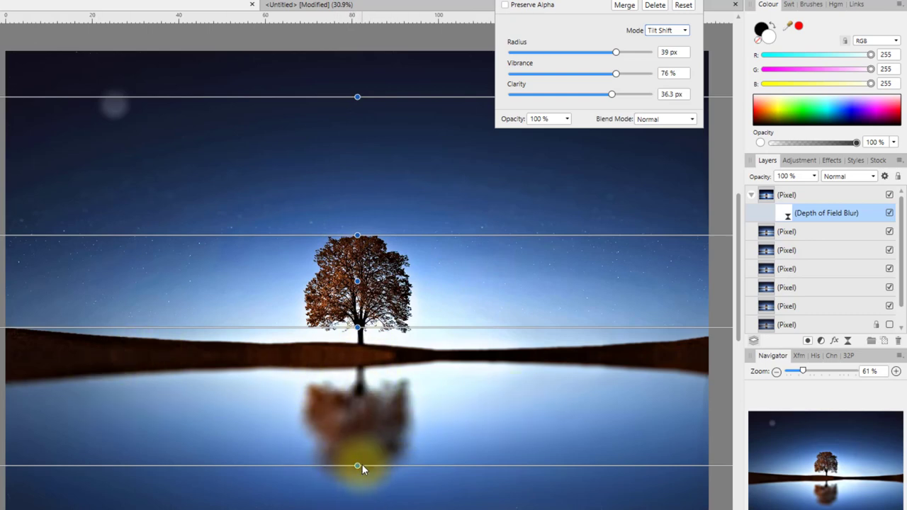
left_click_drag(357, 464, 357, 391)
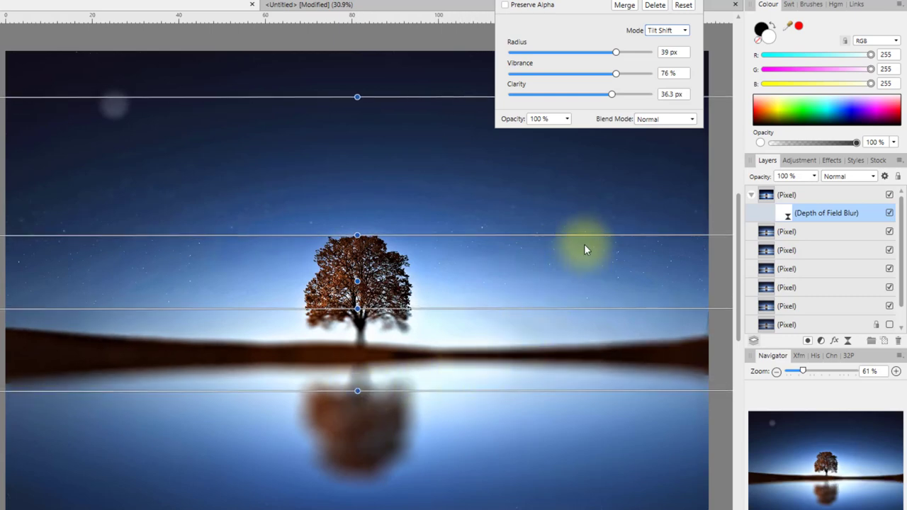
left_click(656, 7)
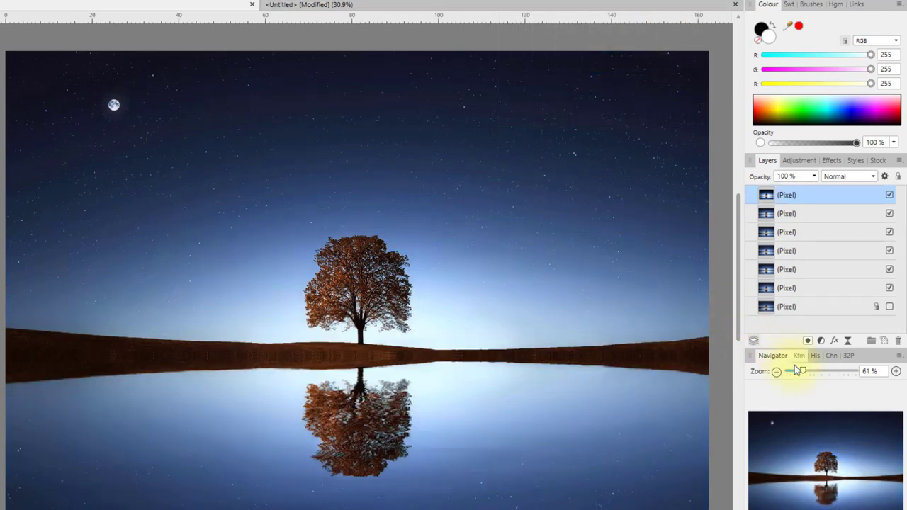
Step: Add a live Diffuse Glow with 35.9 px radius, higher threshold, and opacity lowered to 33%
left_click(849, 341)
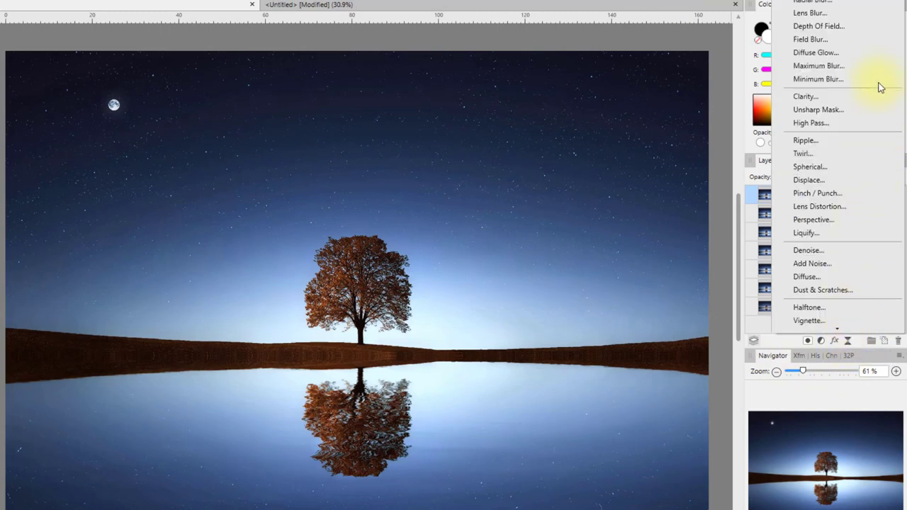
left_click(815, 54)
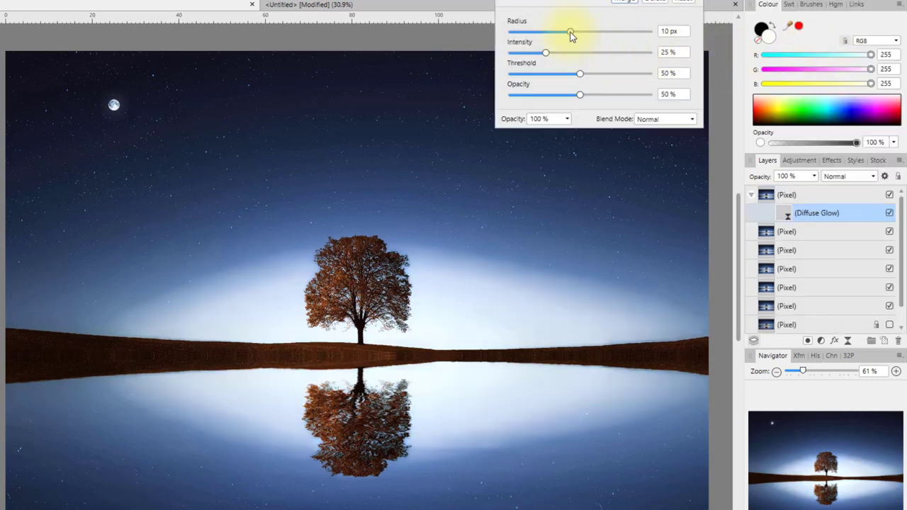
left_click_drag(573, 32, 603, 56)
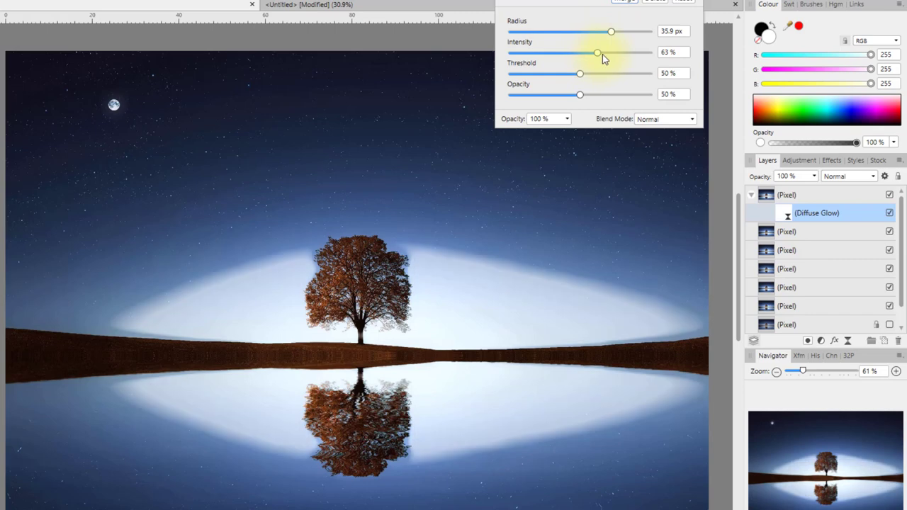
left_click(616, 73)
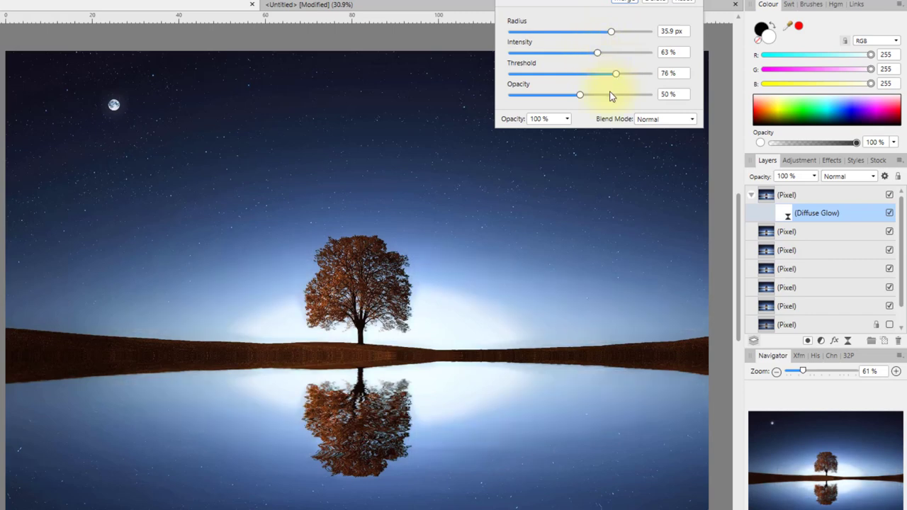
left_click(613, 95)
left_click(557, 95)
Step: Set threshold 48%, intensity 39%, radius 31.7 px, then delete the Diffuse Glow filter
left_click(576, 73)
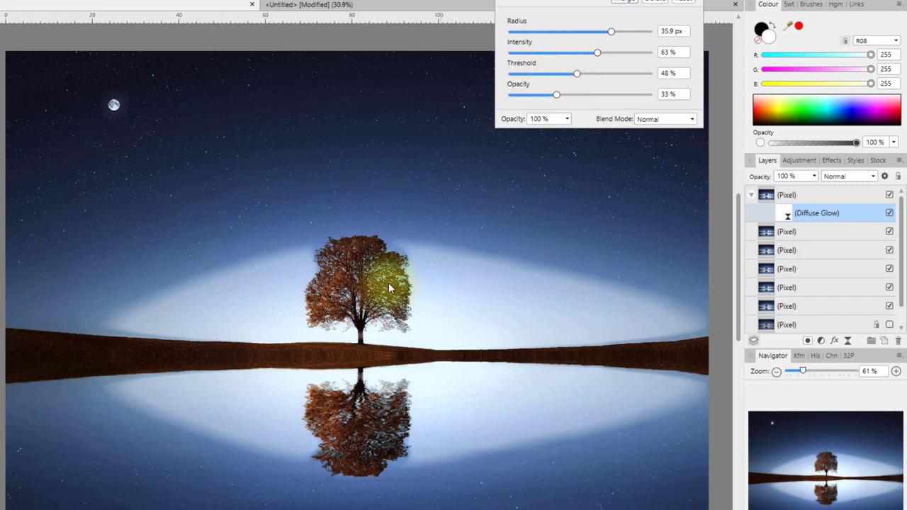
left_click(566, 53)
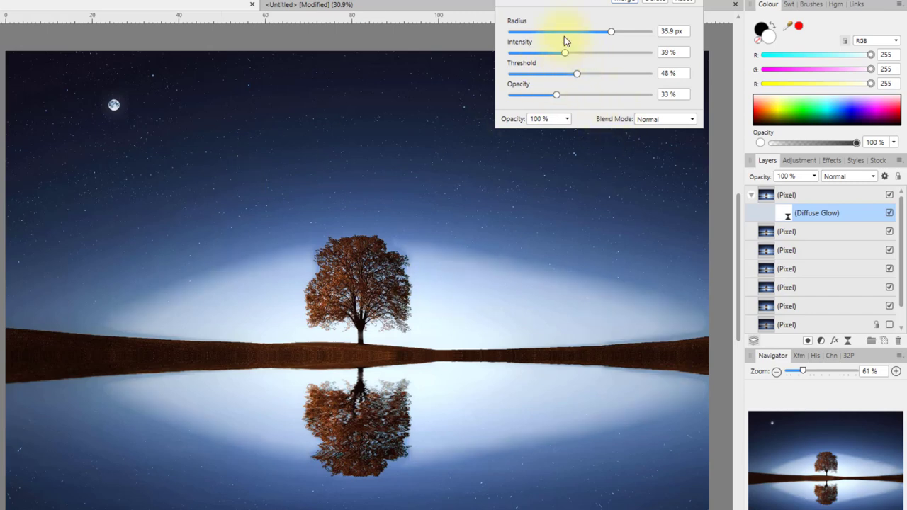
left_click(561, 32)
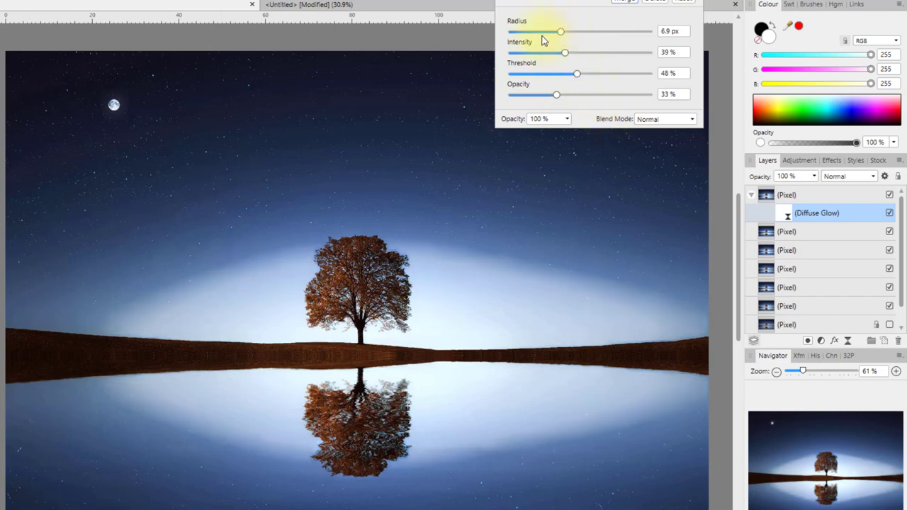
left_click(604, 32)
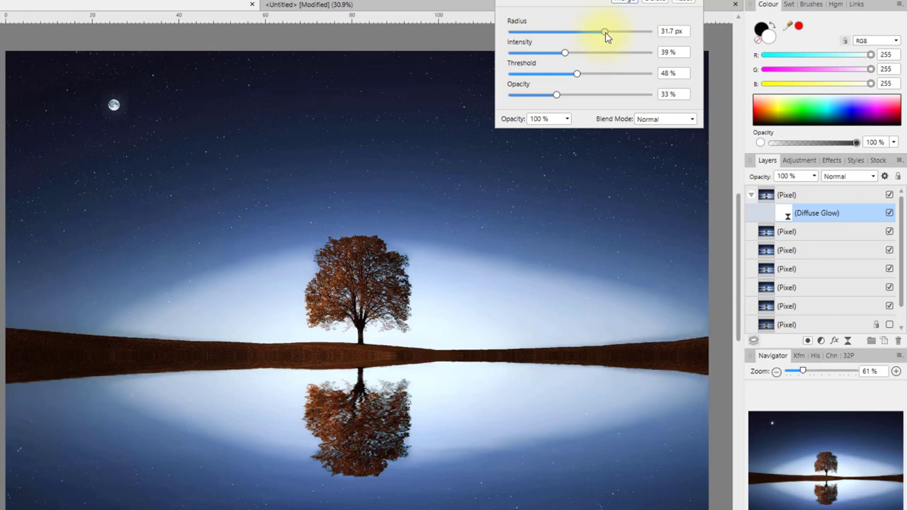
left_click(656, 2)
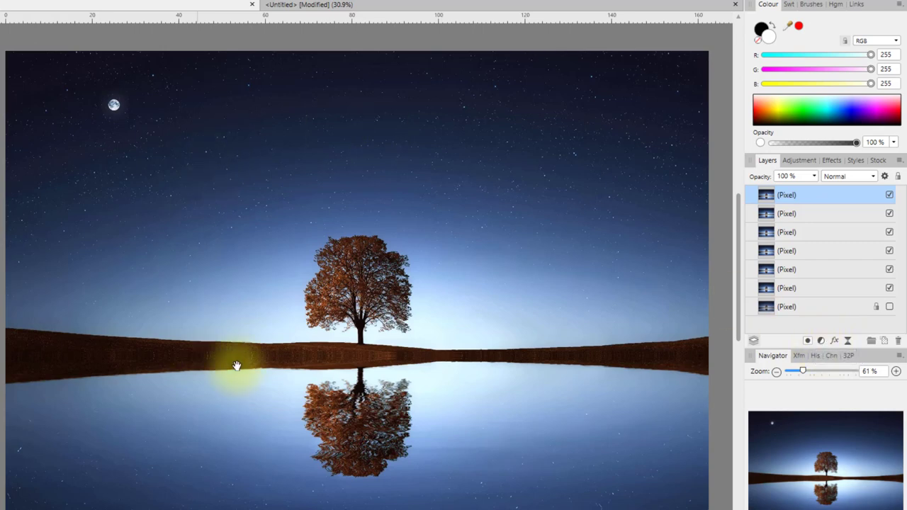
left_click(848, 341)
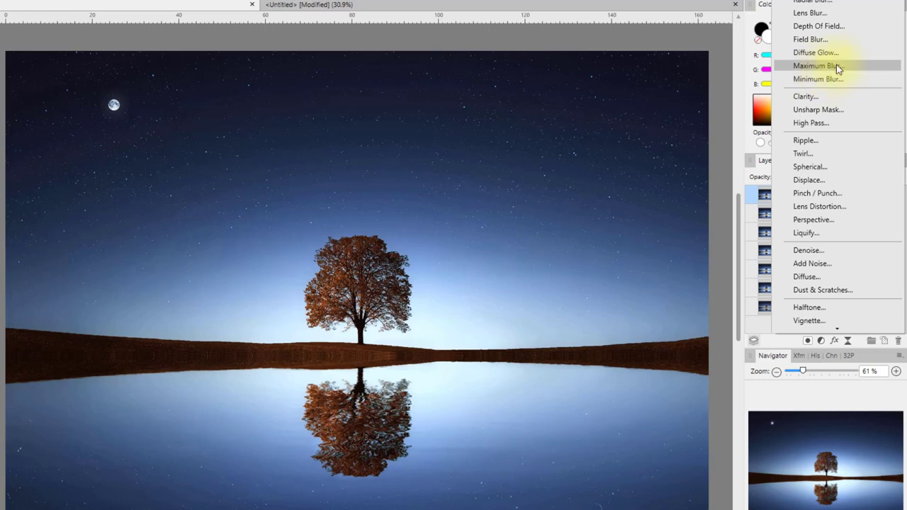
Step: Add a live Unsharp Mask filter nested under the top Pixel layer
scroll(836, 64, "up", 1)
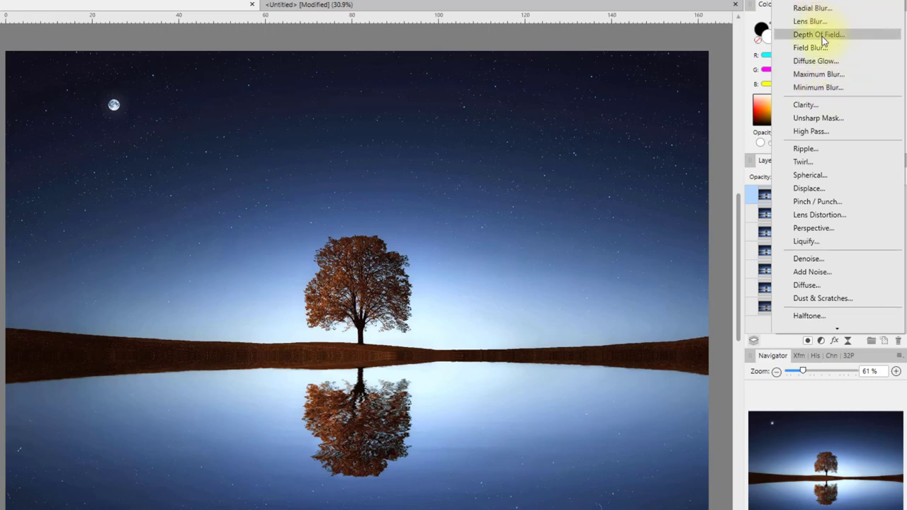
scroll(856, 77, "down", 2)
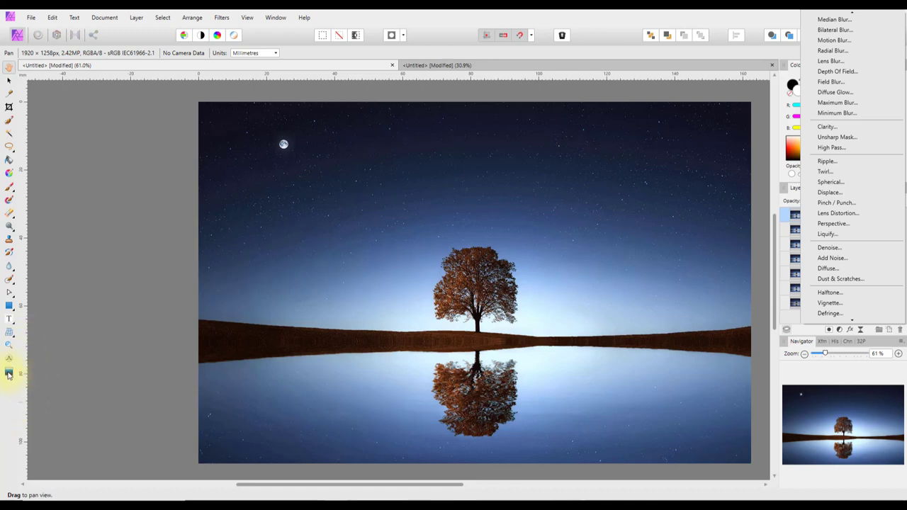
left_click(834, 137)
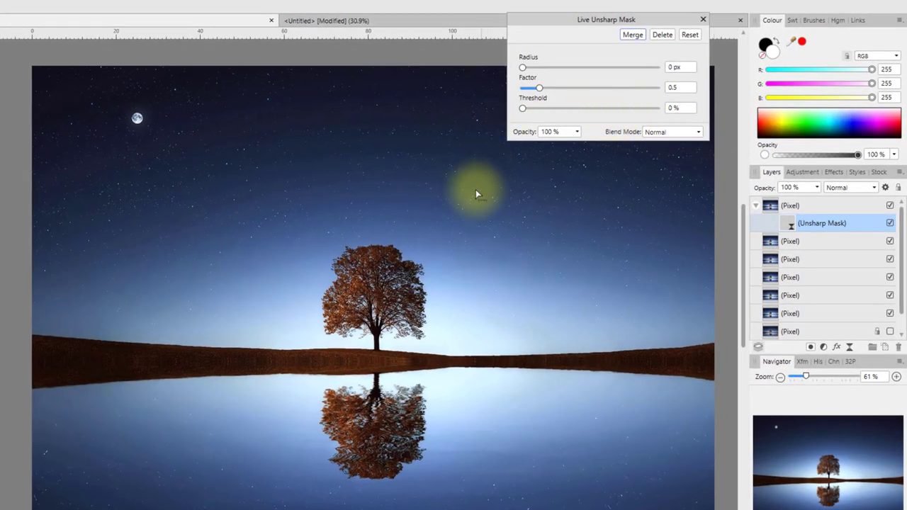
Step: Experiment with Unsharp Mask radius, factor and threshold values on the tree
left_click_drag(524, 68, 600, 84)
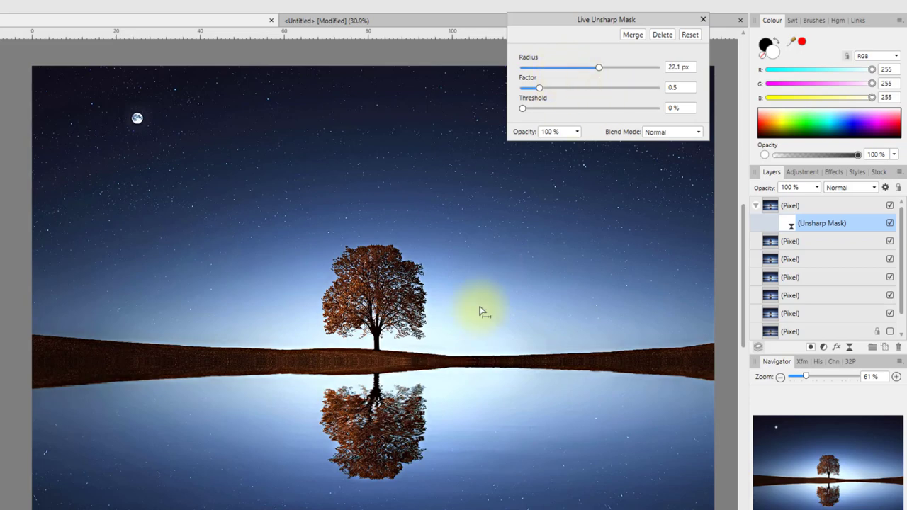
left_click_drag(583, 19, 607, 104)
scroll(393, 412, "up", 5)
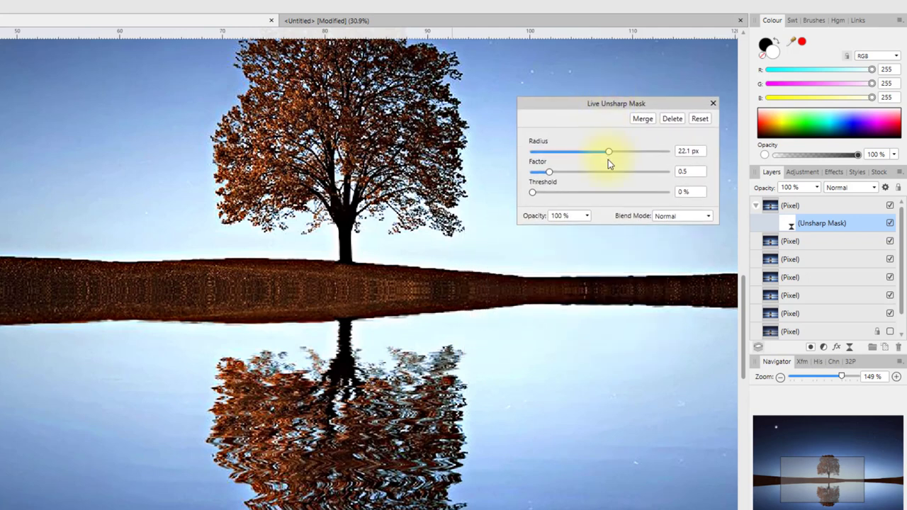
left_click_drag(609, 152, 643, 160)
left_click_drag(544, 174, 608, 180)
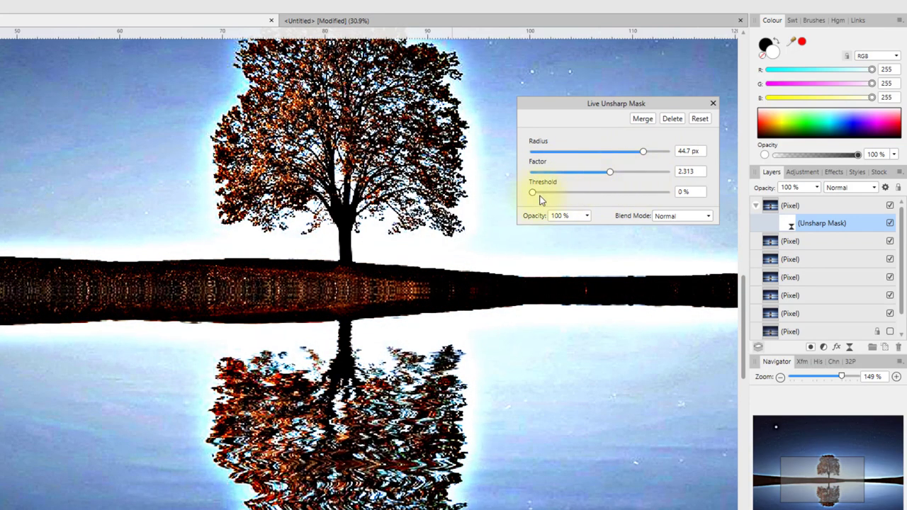
mouse_move(539, 197)
left_mouse_down()
mouse_move(633, 196)
mouse_move(533, 201)
mouse_move(567, 202)
mouse_move(543, 202)
left_mouse_up()
Step: Settle Unsharp Mask at 4.2 px radius, 2.122 factor and 7% threshold
left_click_drag(642, 151, 591, 154)
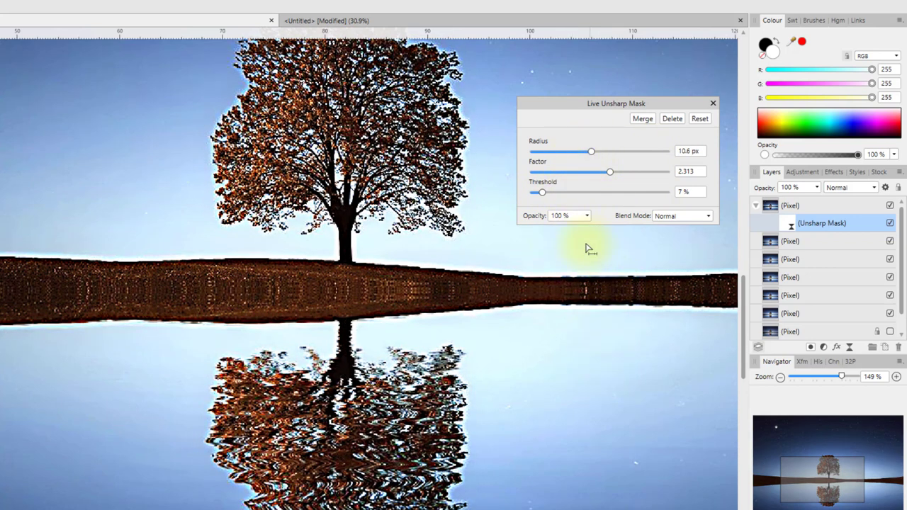
left_click_drag(593, 154, 554, 154)
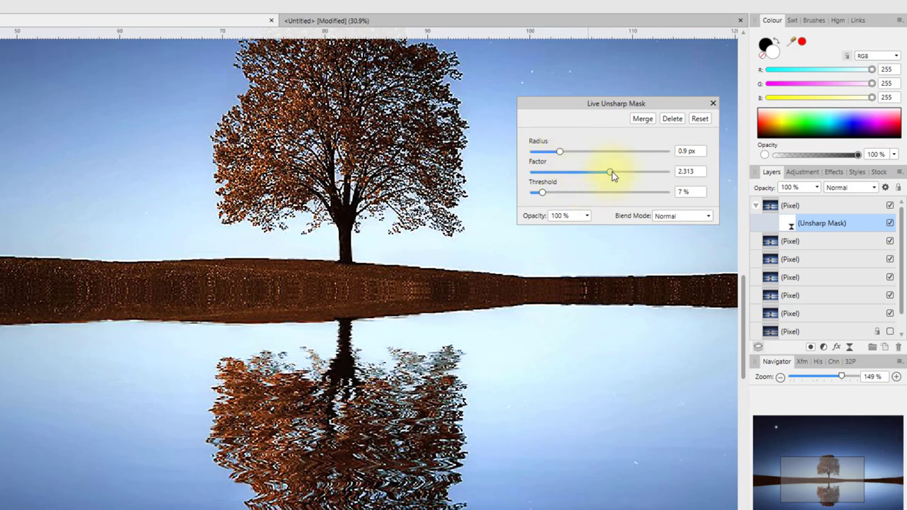
left_click_drag(621, 174, 638, 178)
left_click_drag(560, 152, 633, 152)
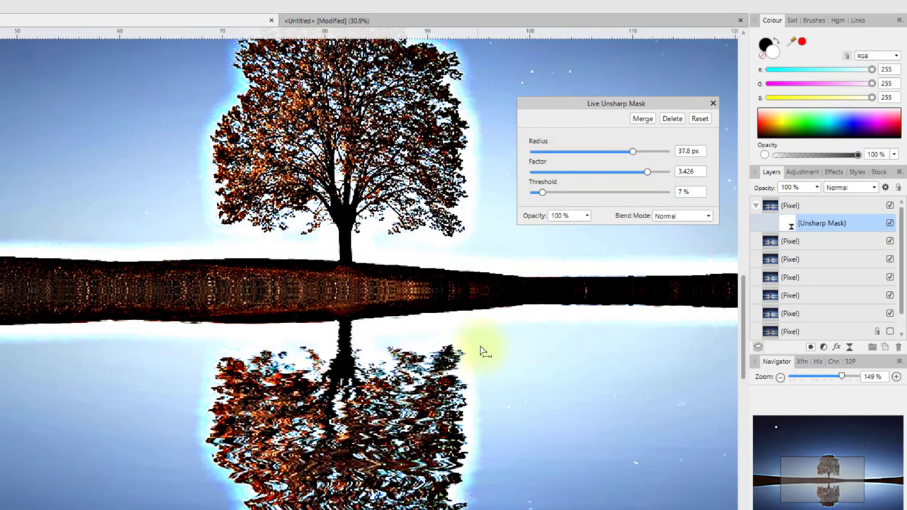
left_click_drag(633, 152, 572, 154)
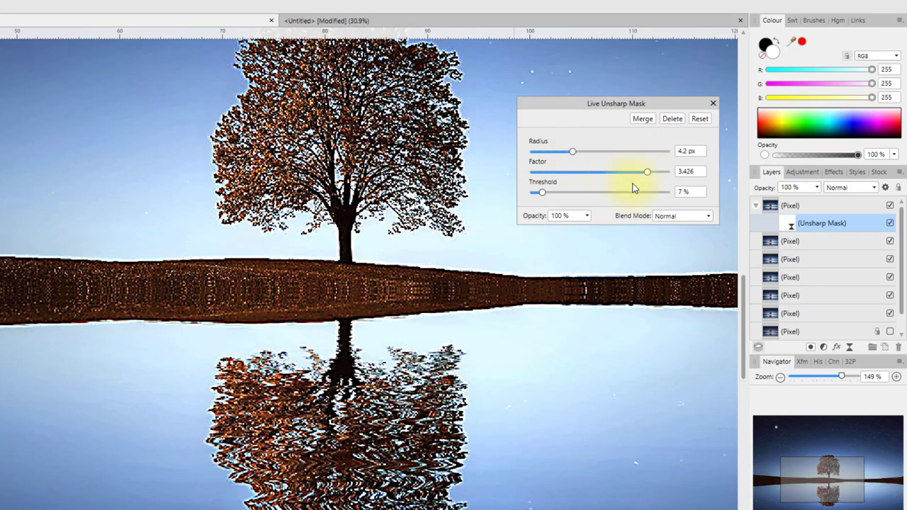
left_click_drag(647, 172, 604, 174)
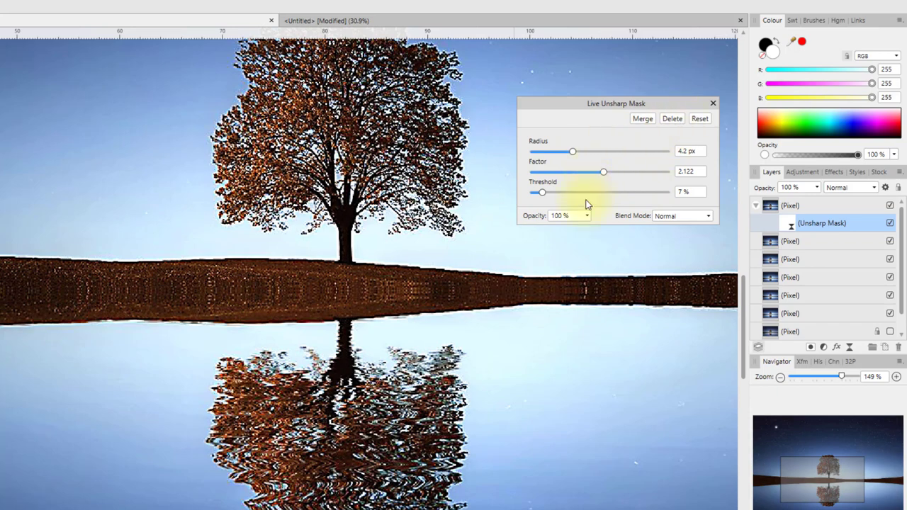
scroll(583, 293, "down", 4)
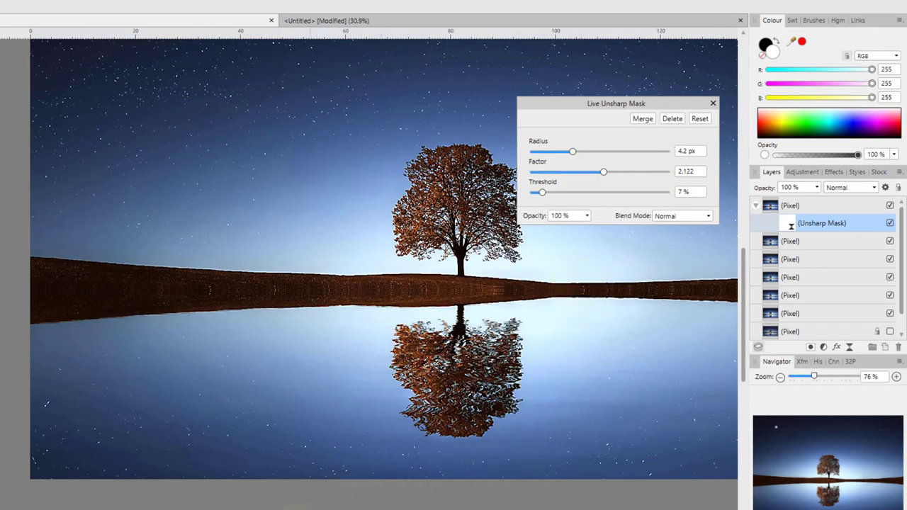
scroll(340, 506, "right", 3)
scroll(340, 506, "right", 5)
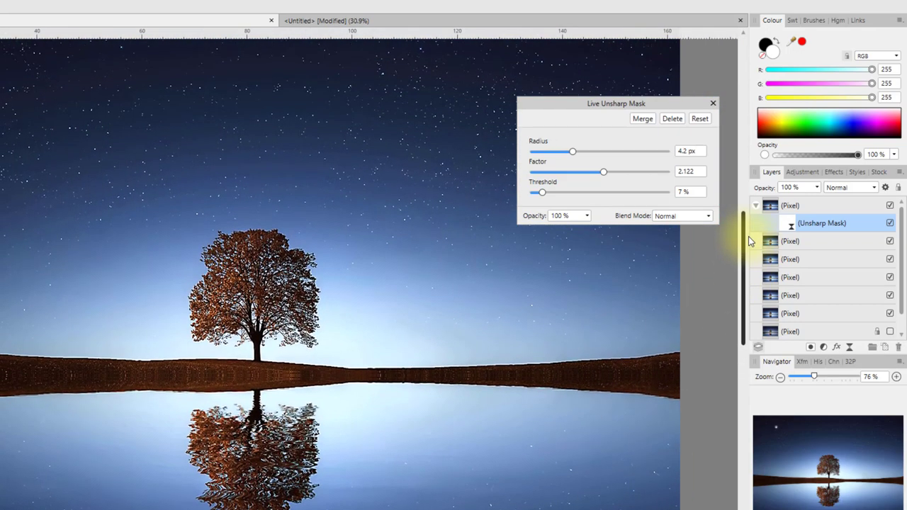
scroll(627, 249, "up", 1)
scroll(628, 249, "down", 2)
scroll(628, 262, "down", 1)
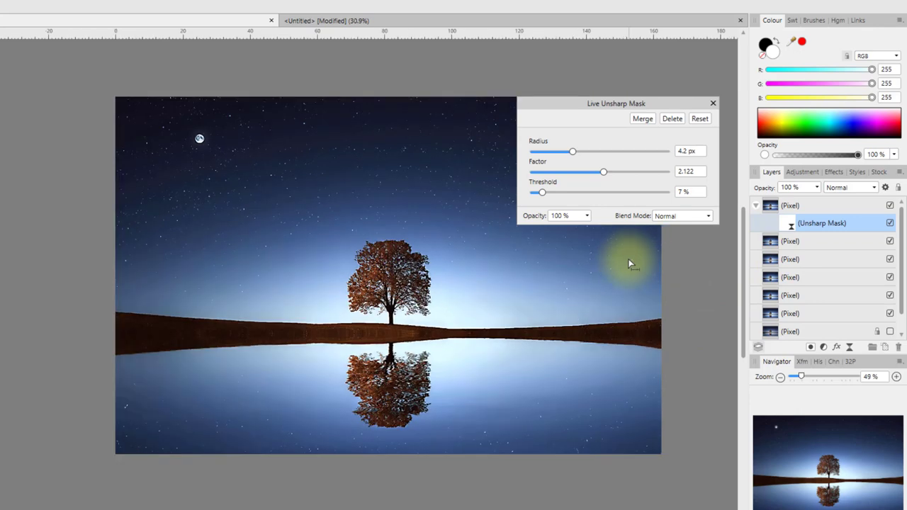
scroll(628, 261, "up", 1)
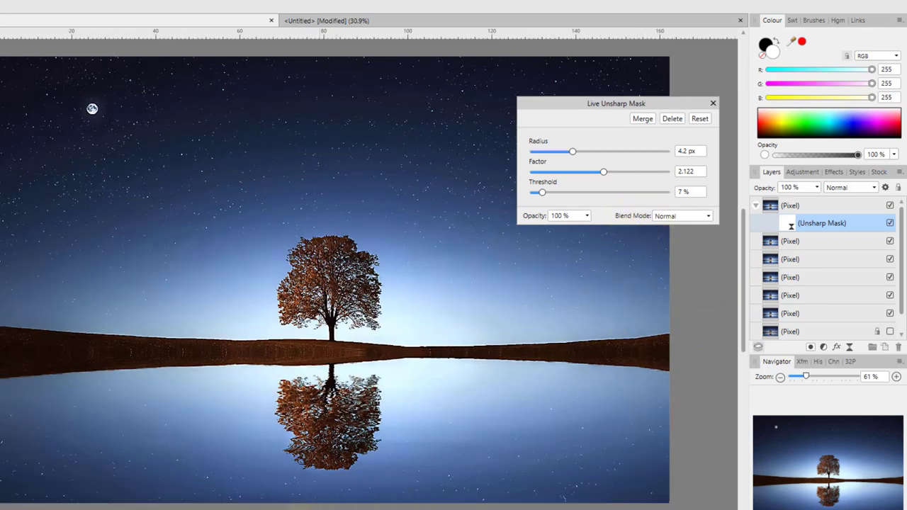
scroll(335, 280, "right", 1)
scroll(335, 280, "left", 2)
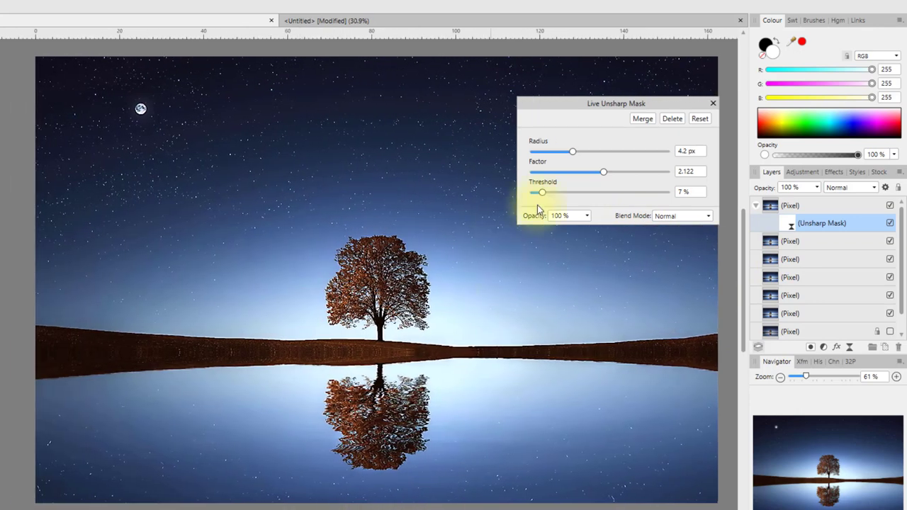
left_click(714, 104)
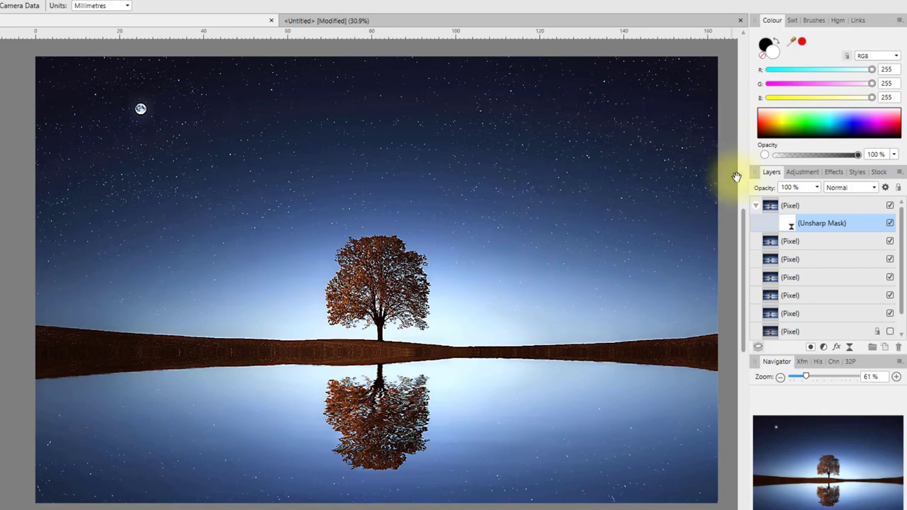
right_click(795, 229)
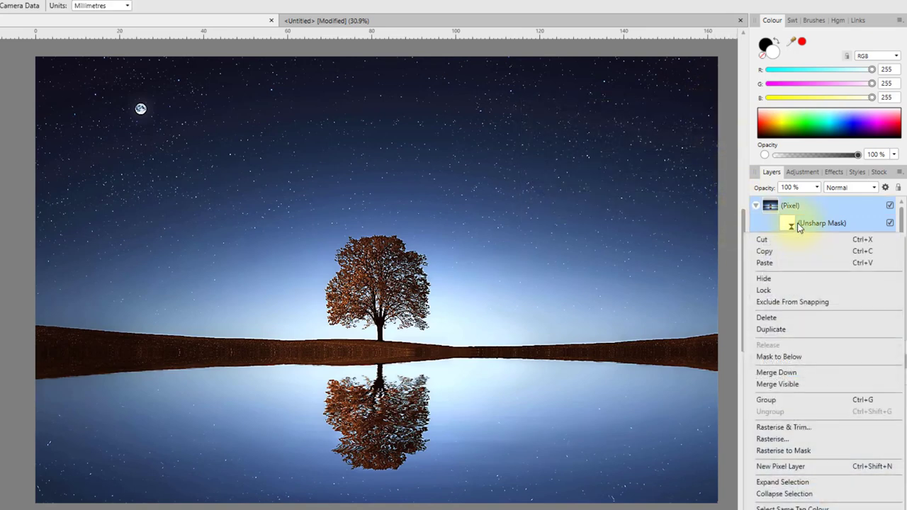
left_click(772, 317)
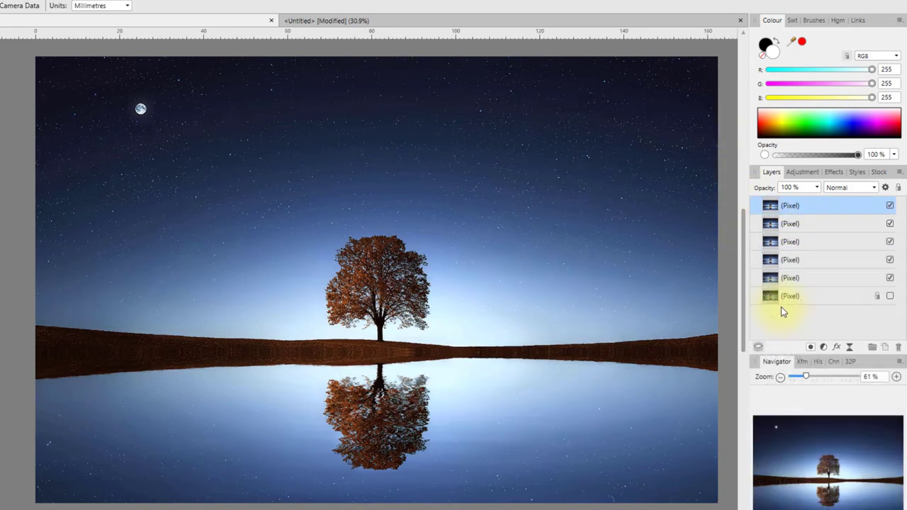
left_click(848, 347)
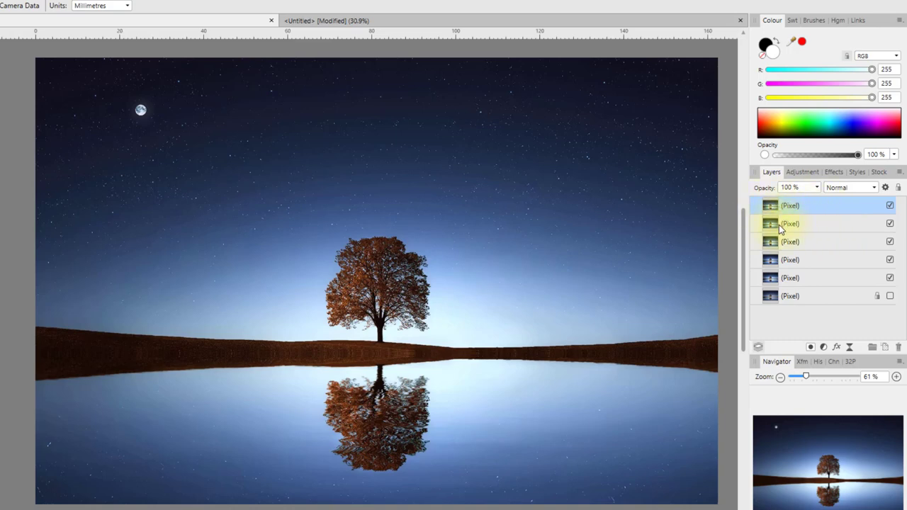
left_click(826, 226)
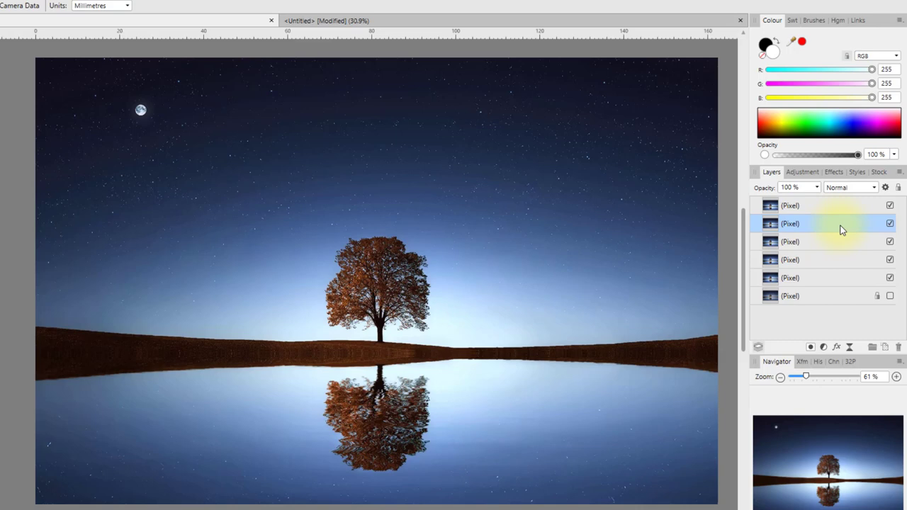
left_click(808, 206)
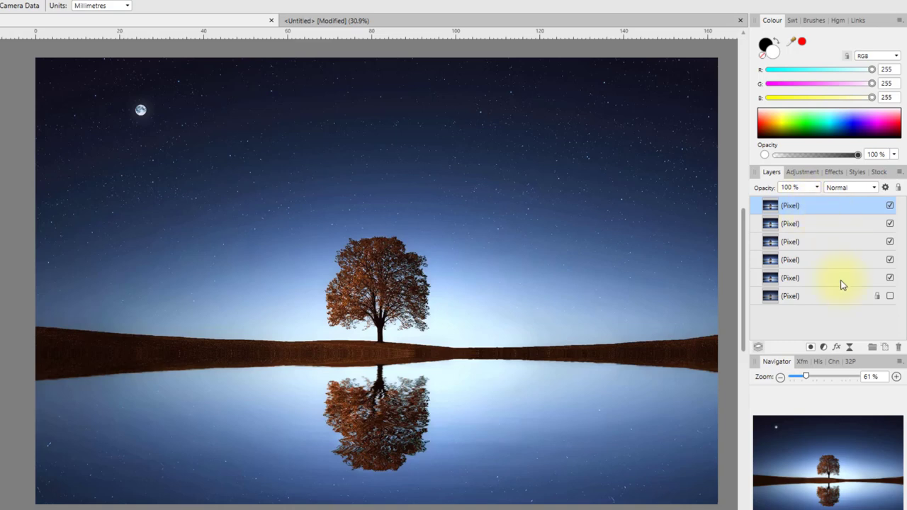
Step: Add a live High Pass filter to the top photo layer at about 3.2 px radius
left_click(849, 347)
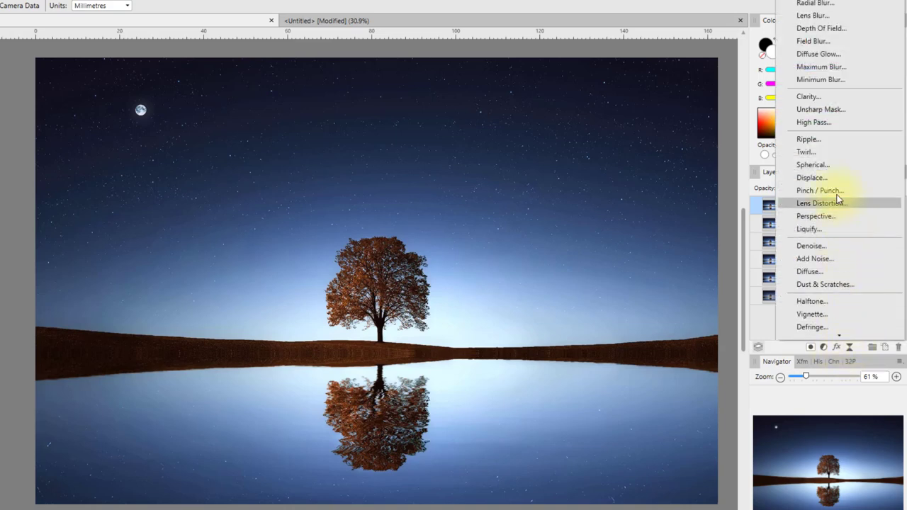
left_click(823, 124)
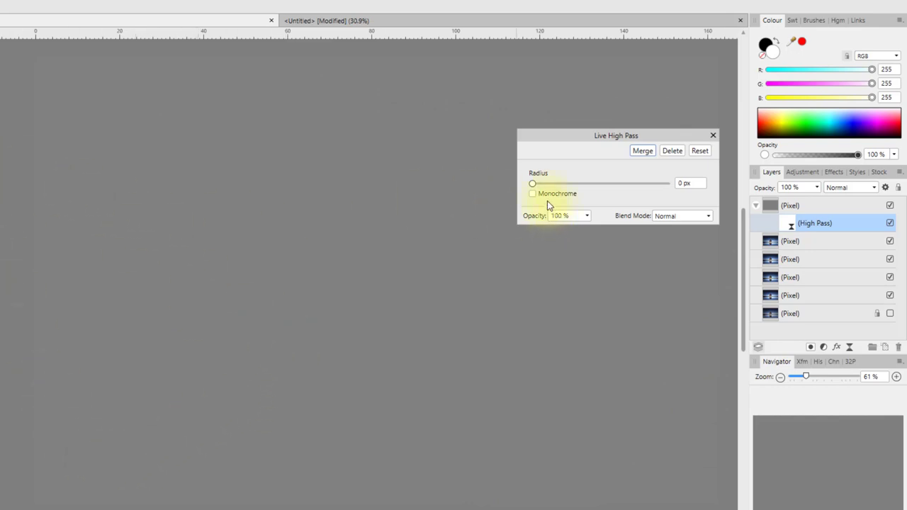
left_click_drag(535, 183, 554, 186)
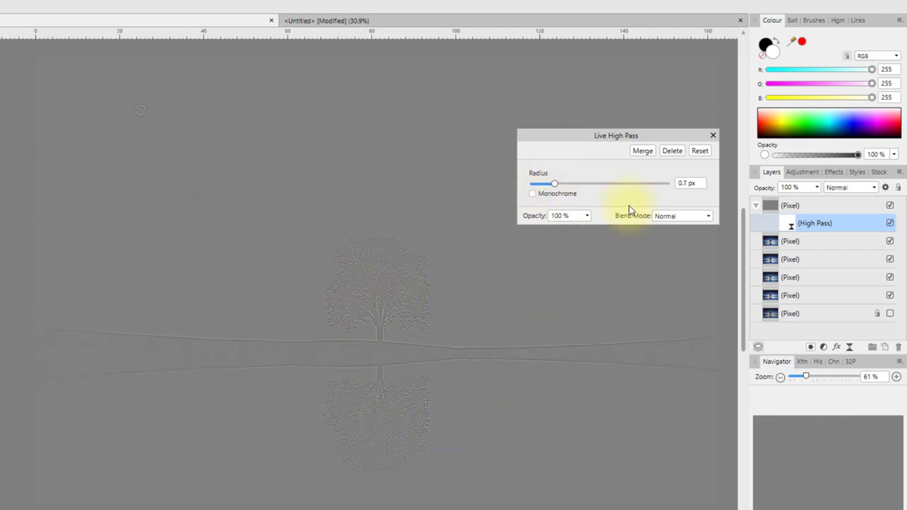
mouse_move(554, 183)
left_mouse_down()
mouse_move(670, 193)
mouse_move(542, 190)
mouse_move(580, 187)
mouse_move(565, 189)
left_mouse_up()
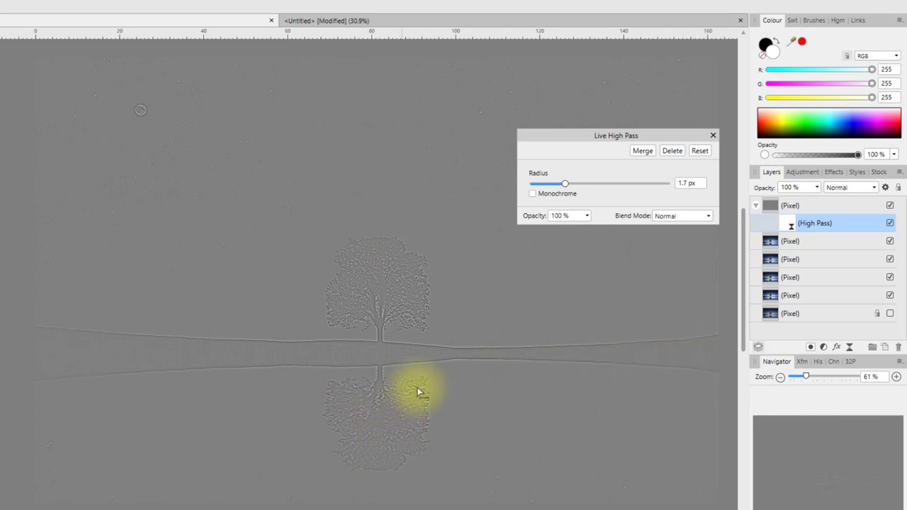
mouse_move(565, 183)
left_mouse_down()
mouse_move(557, 185)
mouse_move(569, 185)
left_mouse_up()
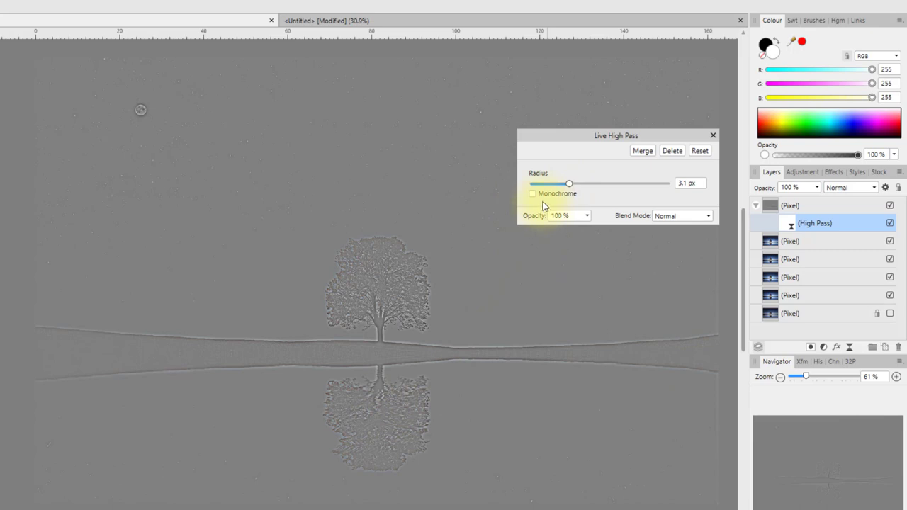
left_click_drag(568, 183, 569, 183)
left_click(712, 216)
scroll(691, 323, "down", 2)
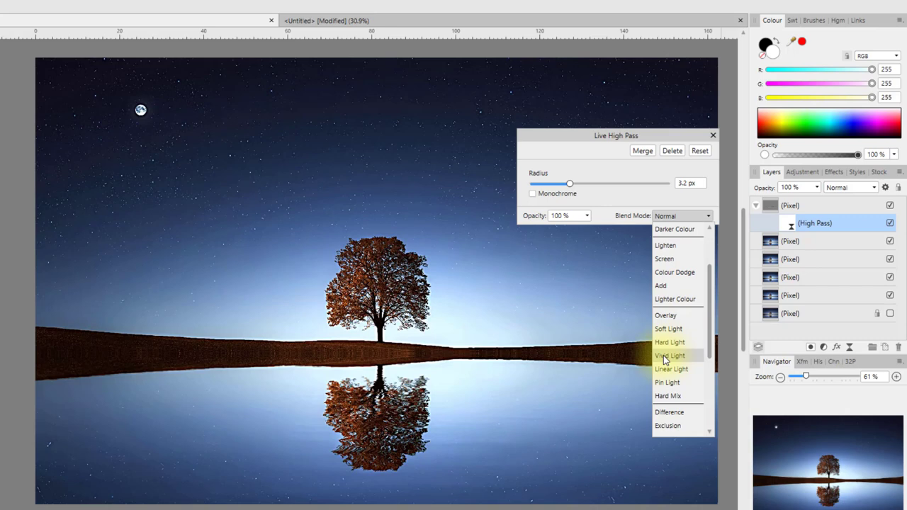
Step: Set the High Pass filter's blend mode to Vivid Light and close its dialog
left_click(665, 360)
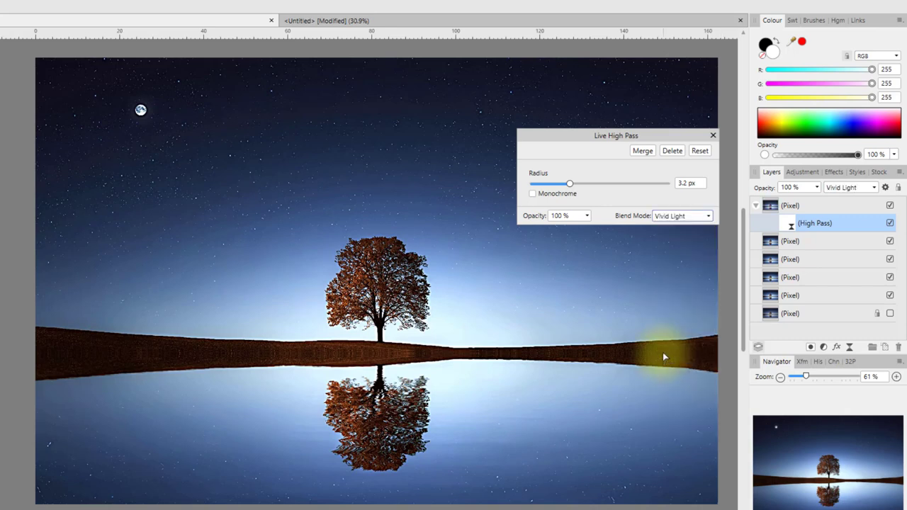
left_click(713, 135)
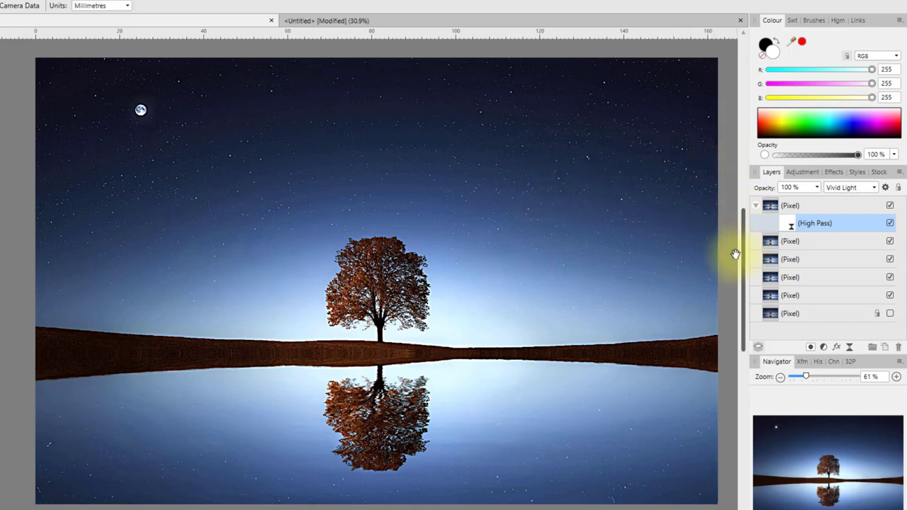
scroll(536, 361, "up", 6)
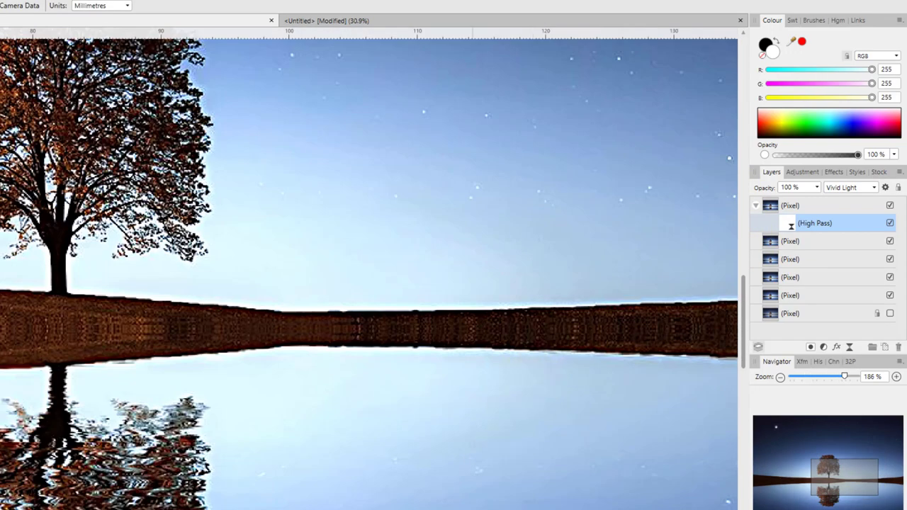
scroll(688, 435, "left", 5)
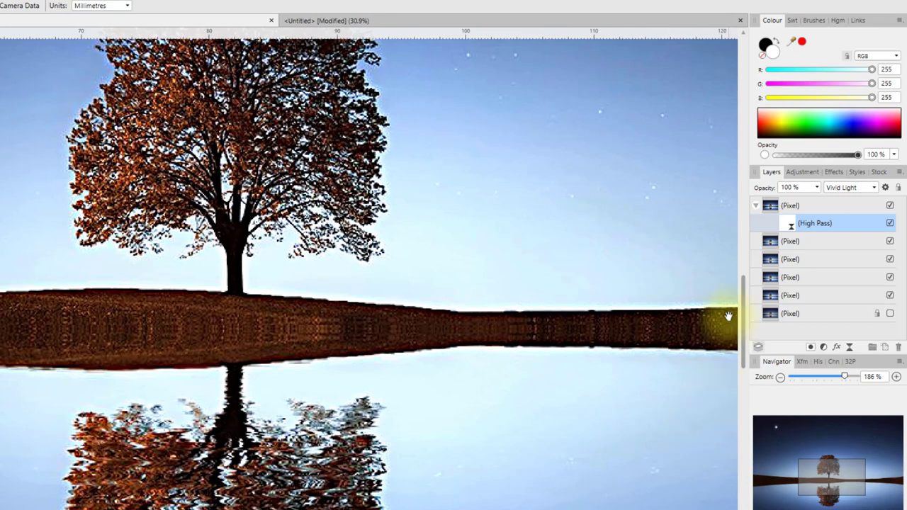
left_click_drag(743, 301, 739, 267)
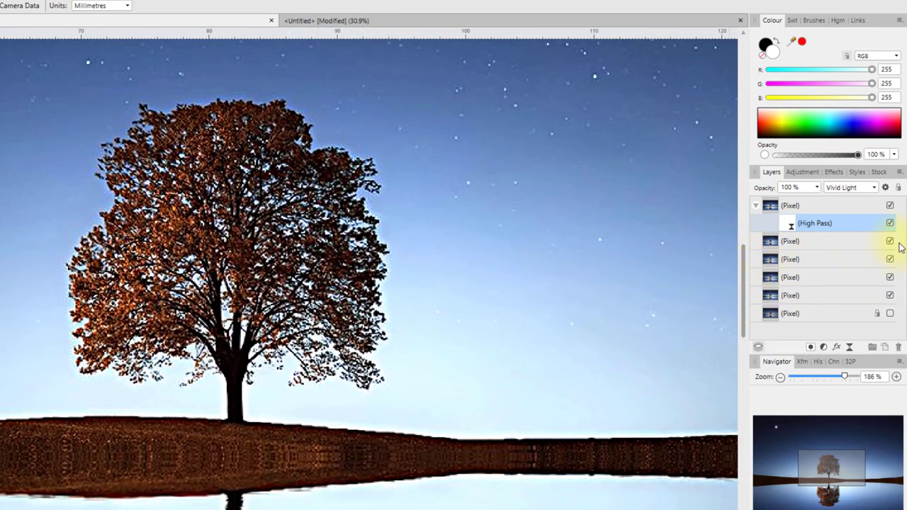
Step: Toggle the top layer off and on to compare, then zoom out to the whole photo
left_click(890, 206)
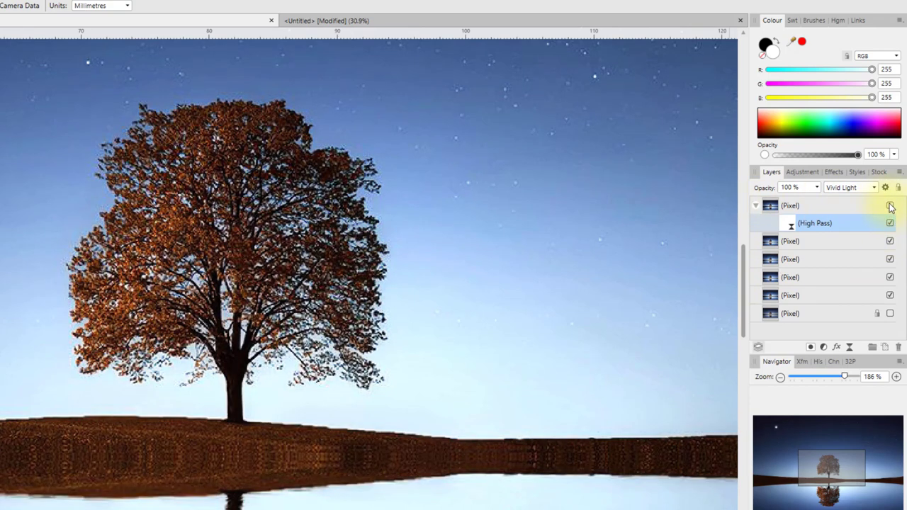
left_click(891, 206)
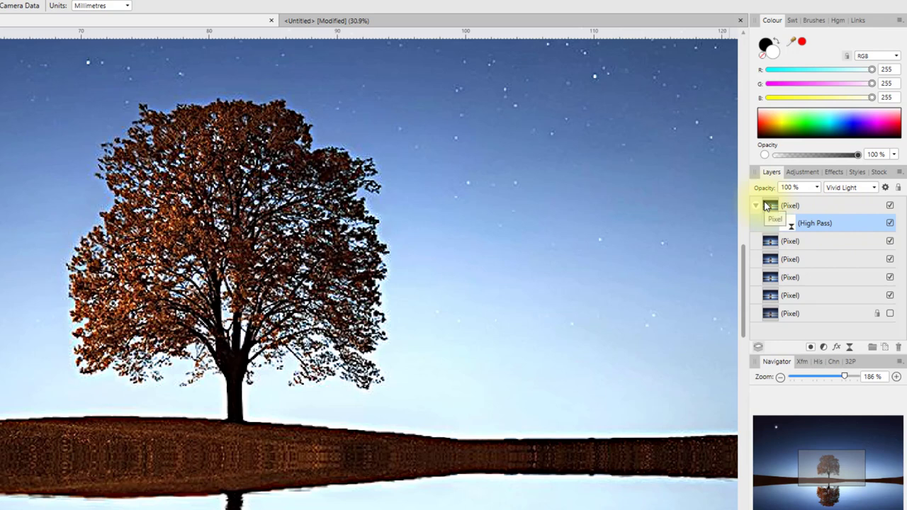
key("ctrl+0")
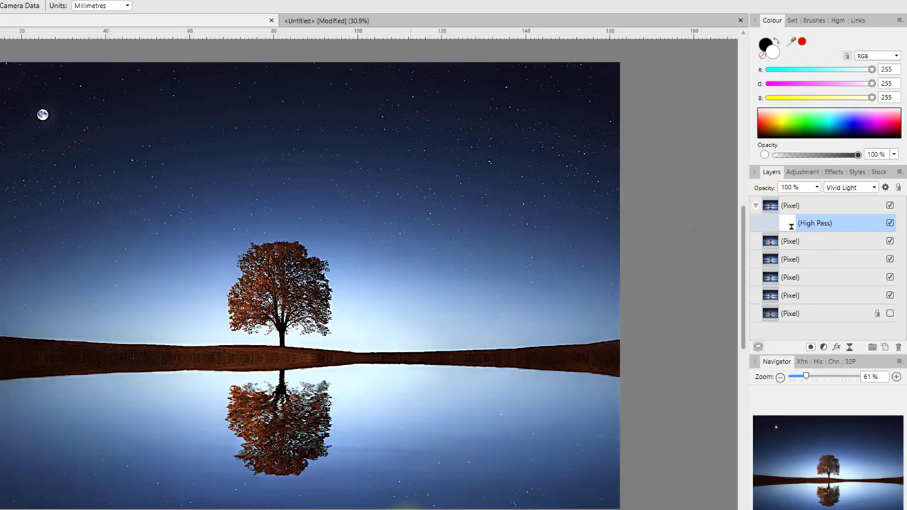
left_click_drag(401, 508, 406, 509)
left_click_drag(241, 506, 345, 504)
mouse_move(797, 224)
left_mouse_down()
mouse_move(769, 210)
mouse_move(789, 223)
left_mouse_up()
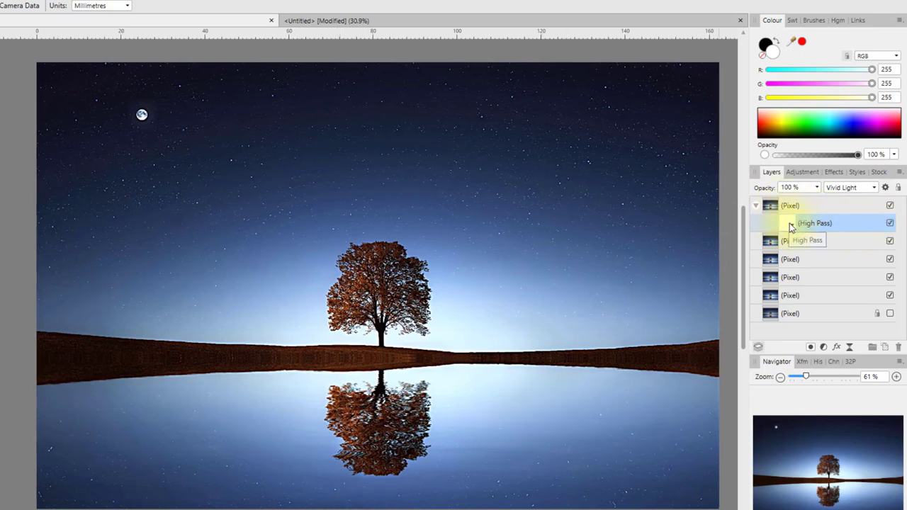
Step: Delete the High Pass live filter layer from the top Pixel layer
right_click(789, 223)
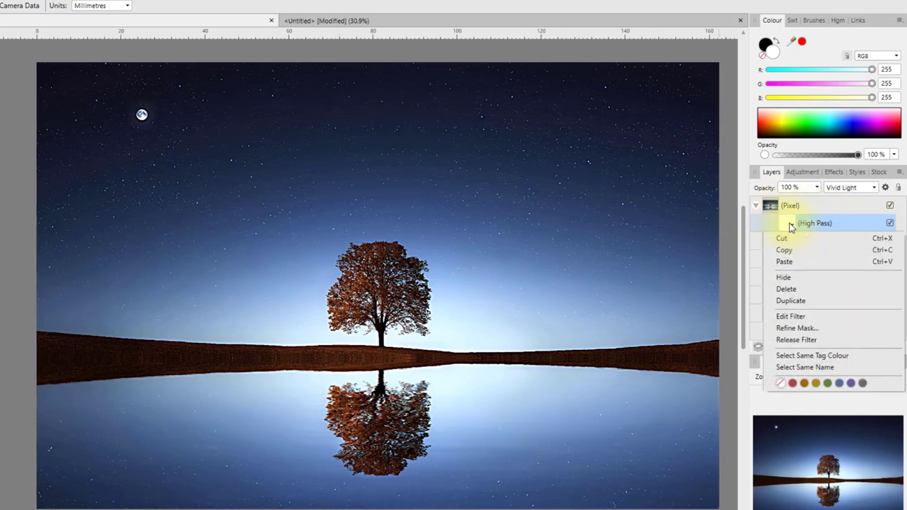
left_click(787, 290)
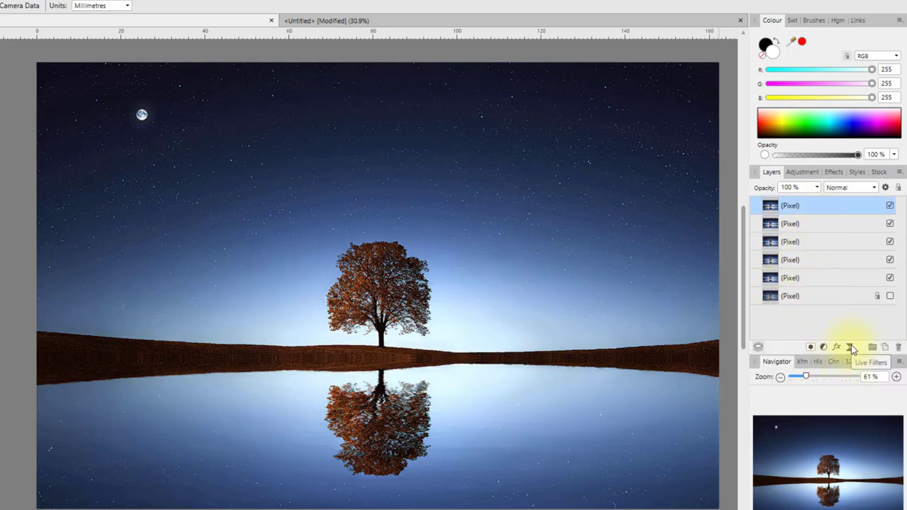
left_click(851, 346)
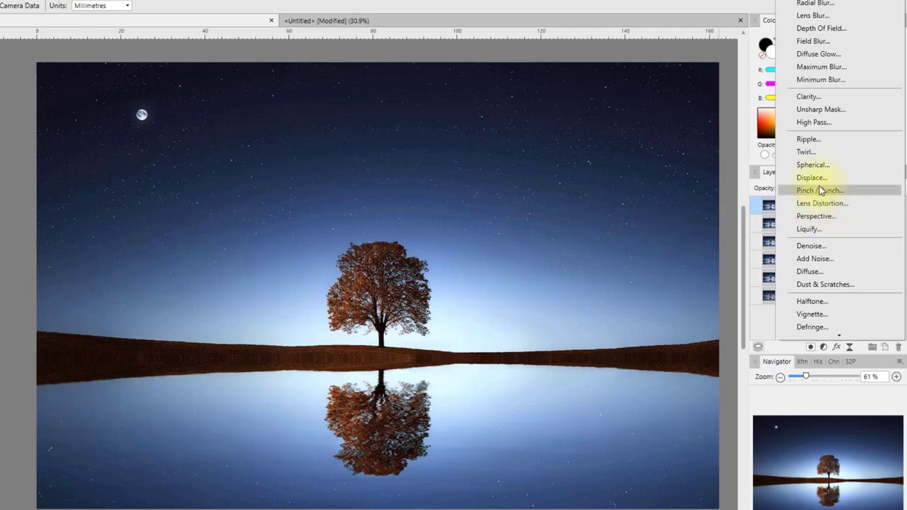
Step: Try a live Ripple filter with stronger intensity, then delete it
left_click(802, 141)
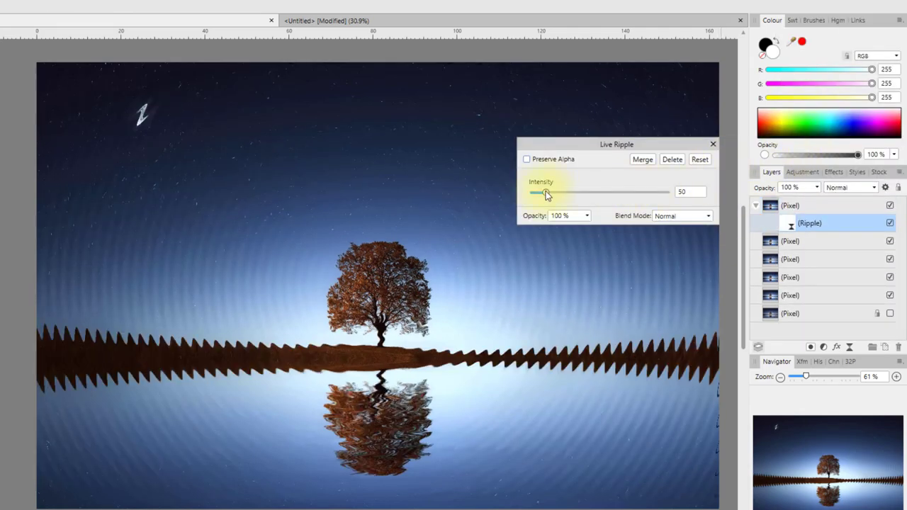
mouse_move(544, 191)
left_mouse_down()
mouse_move(643, 198)
mouse_move(544, 198)
left_mouse_up()
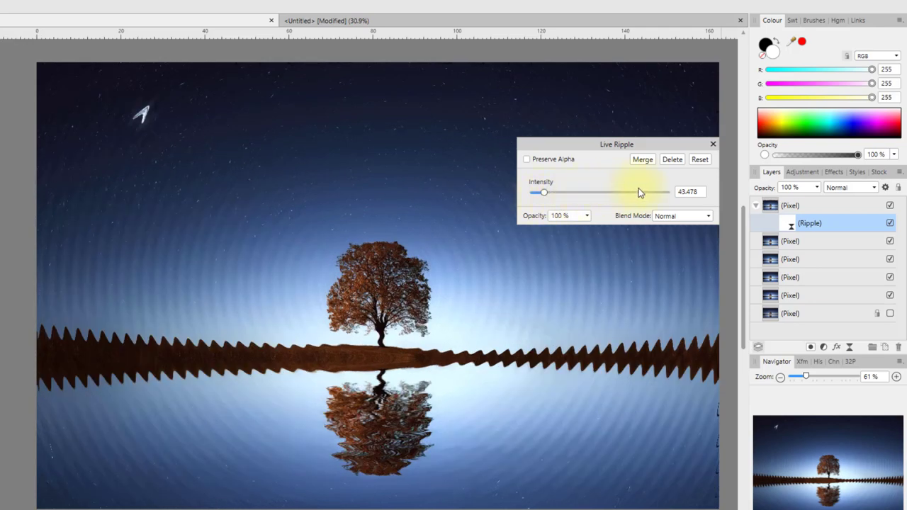
left_click(671, 160)
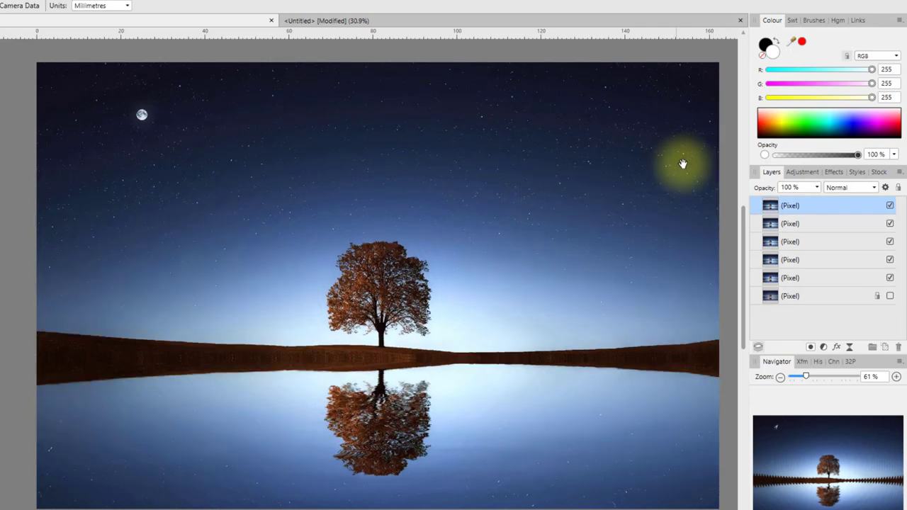
left_click(851, 346)
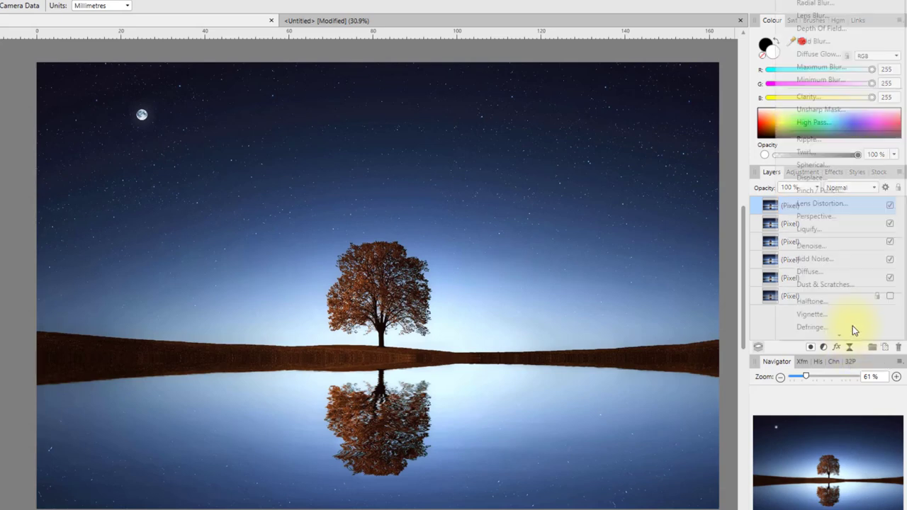
Step: Test a live Twirl on the tree with varied angle and ~95 px radius, then delete it
left_click(818, 153)
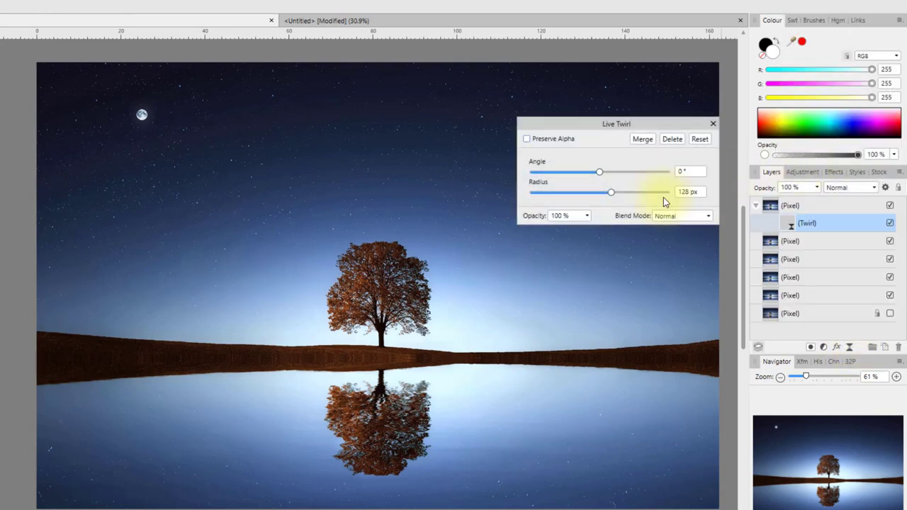
left_click_drag(601, 173, 658, 172)
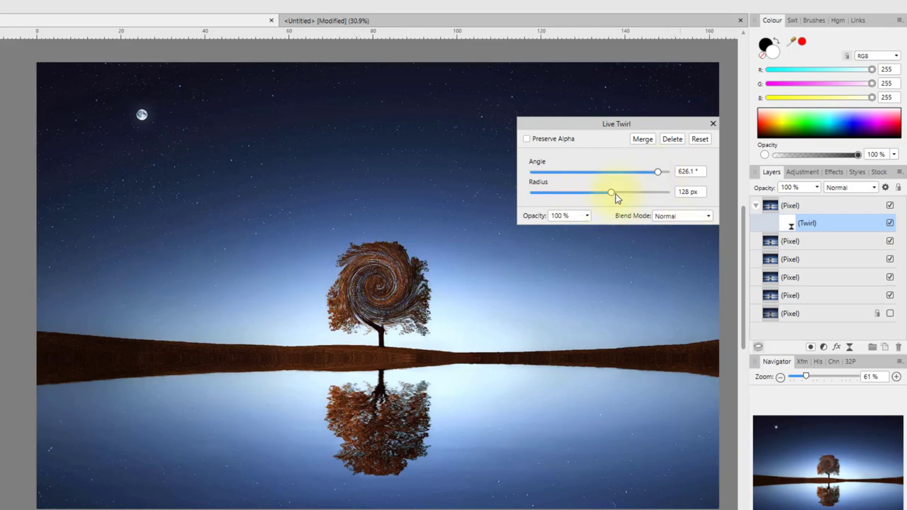
left_click_drag(611, 193, 577, 200)
left_click_drag(532, 193, 607, 196)
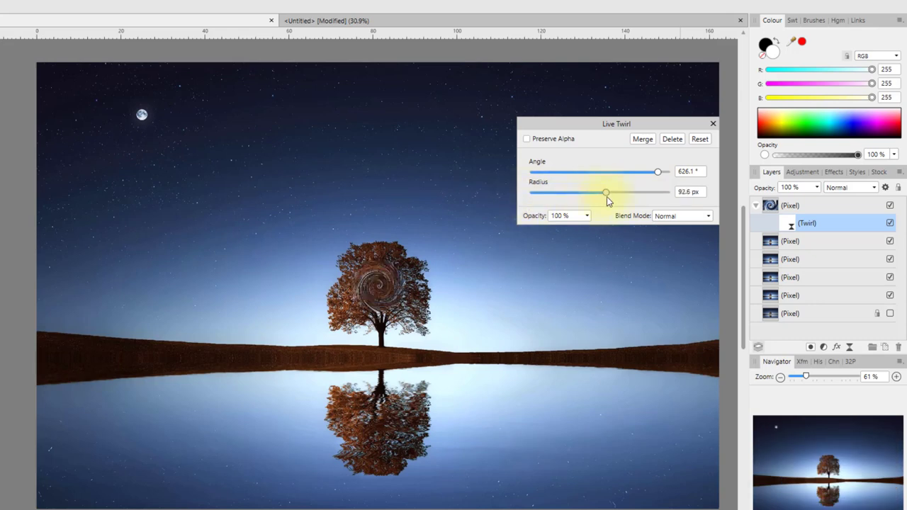
left_click_drag(656, 171, 618, 172)
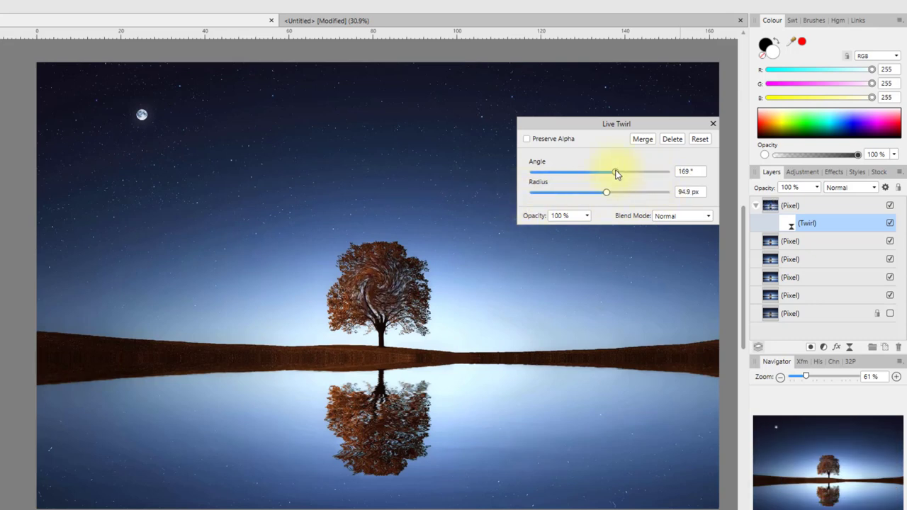
left_click(673, 138)
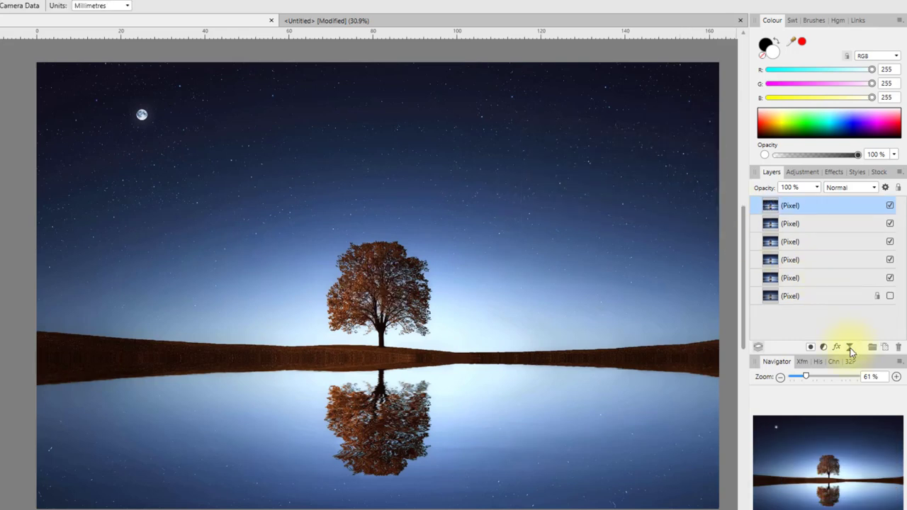
Step: Add a live Spherical filter and test intensities, settling on a mild 21% bulge
left_click(849, 346)
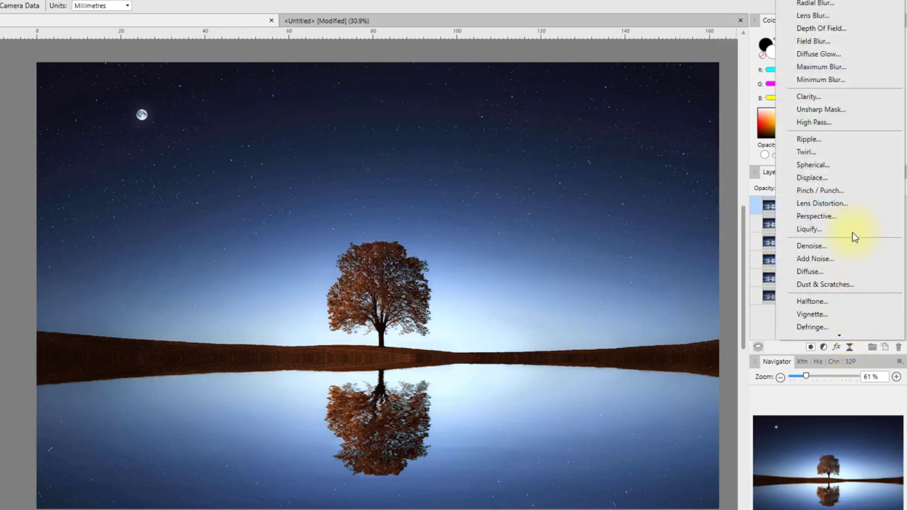
left_click(812, 165)
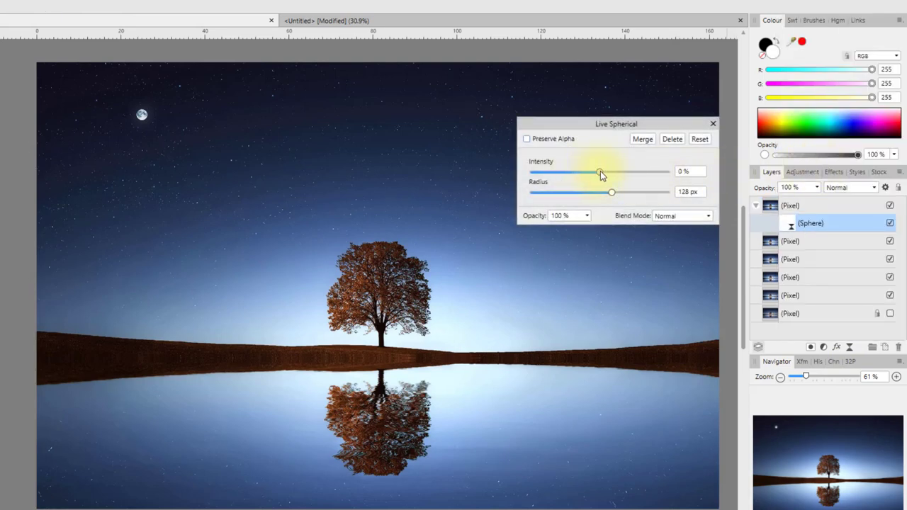
left_click_drag(600, 171, 658, 197)
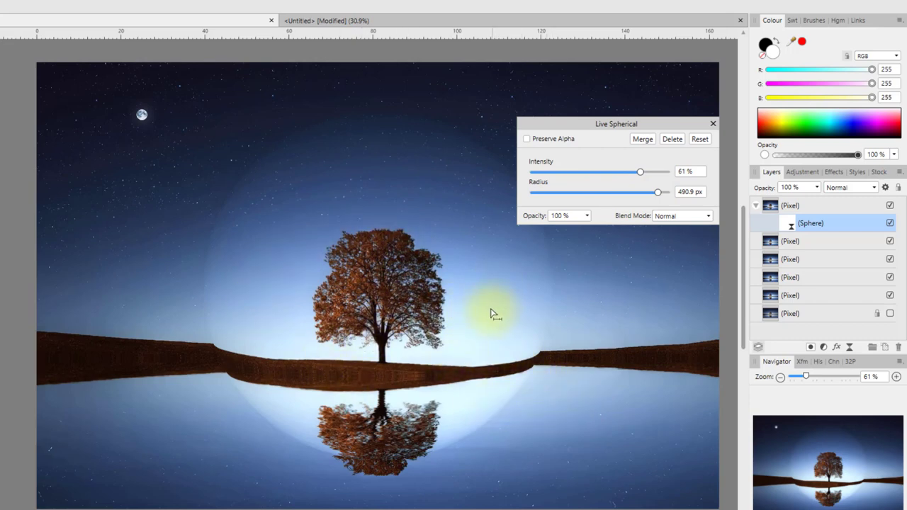
left_click_drag(640, 172, 518, 195)
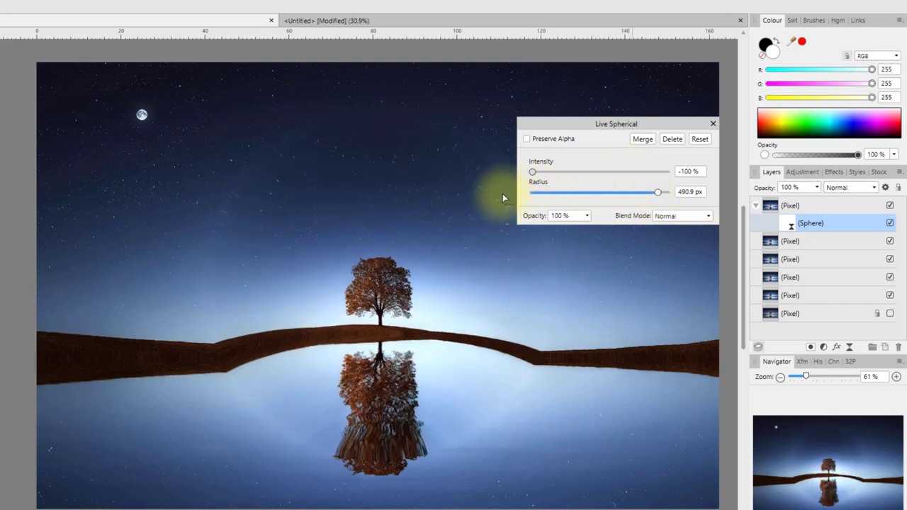
left_click_drag(659, 195, 617, 197)
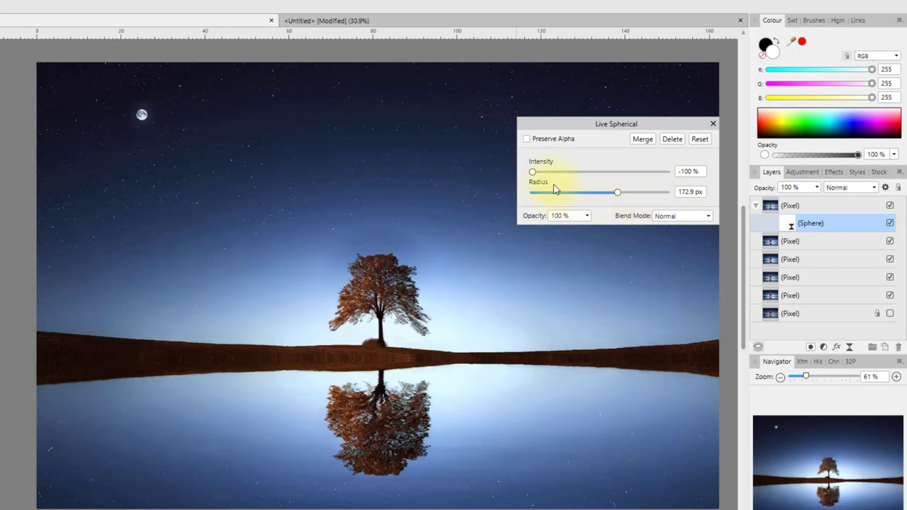
left_click_drag(531, 173, 613, 176)
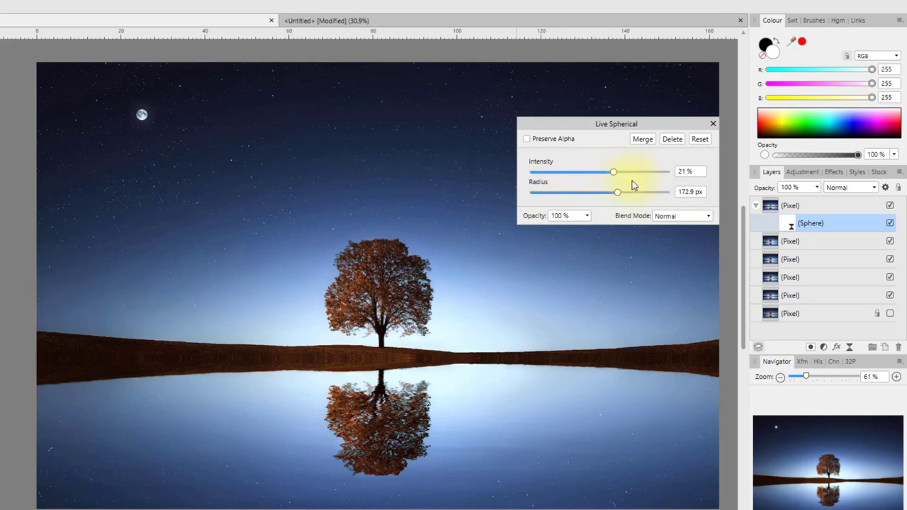
Step: Close the Spherical settings and delete the Sphere filter layer
left_click(715, 124)
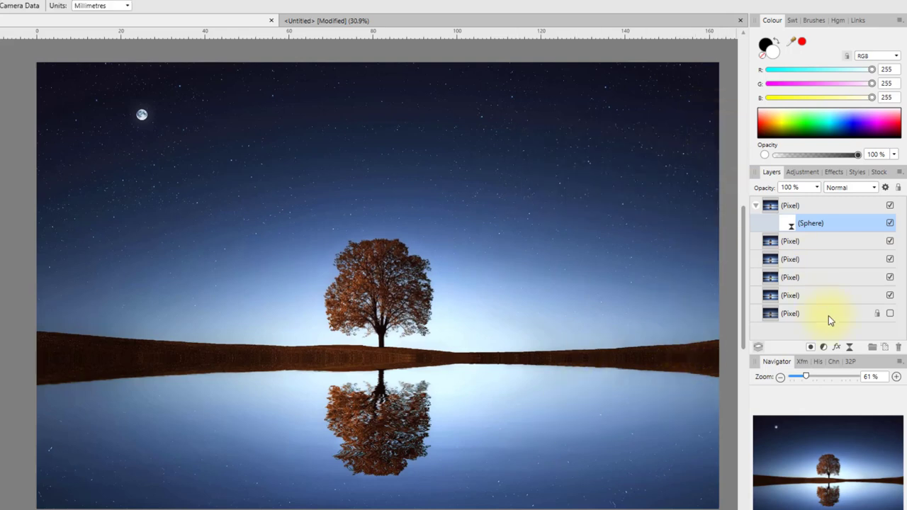
left_click(851, 347)
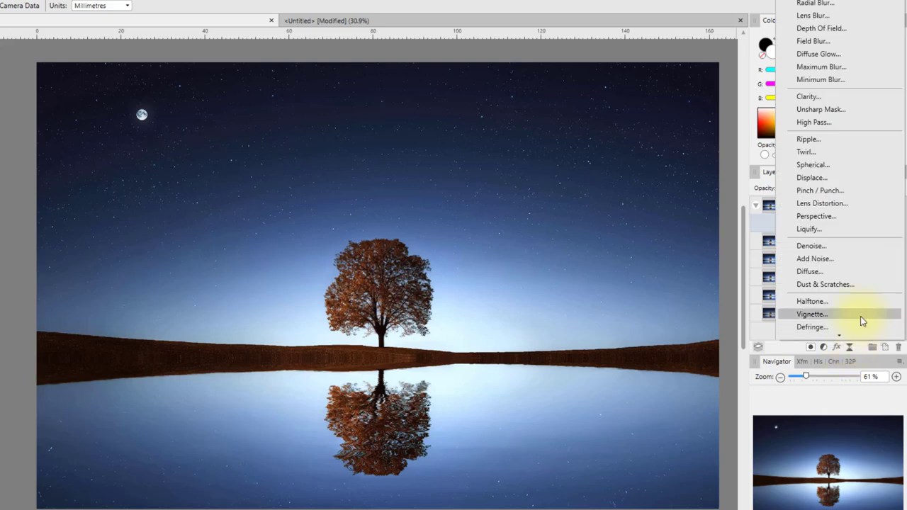
left_click(775, 341)
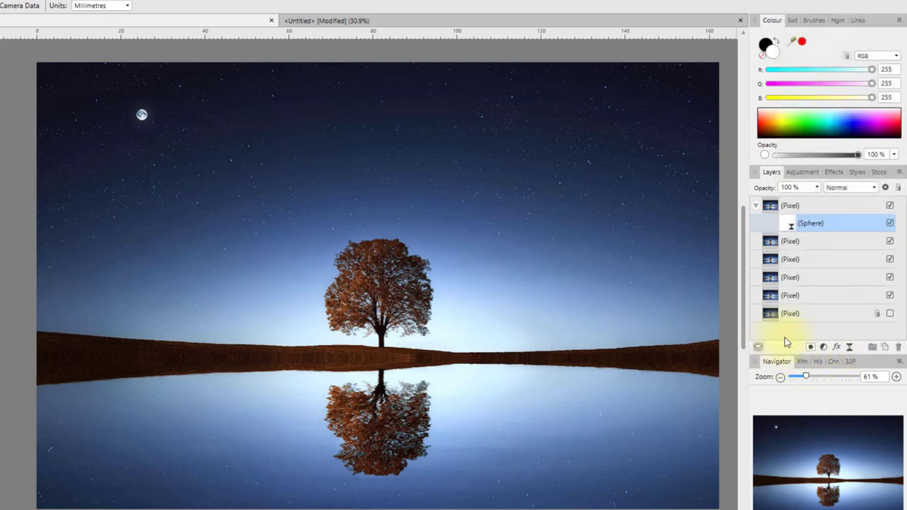
right_click(810, 226)
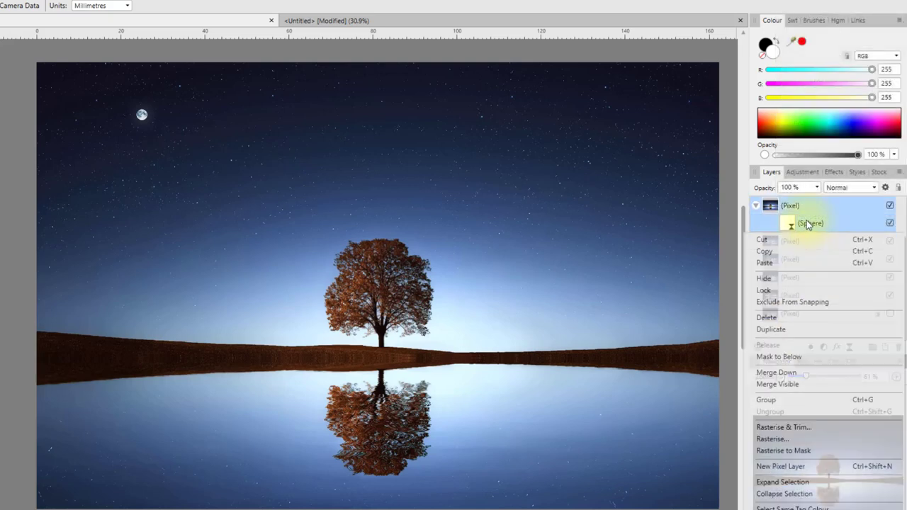
left_click(771, 318)
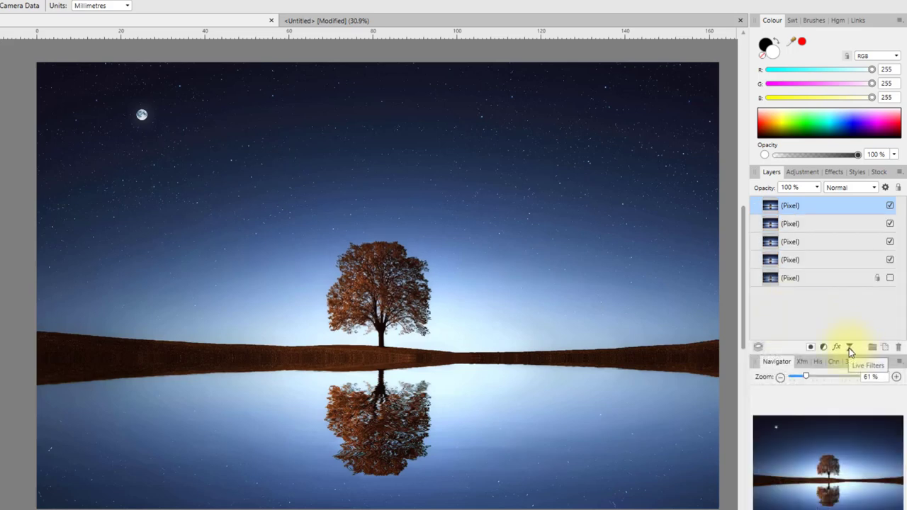
left_click(849, 347)
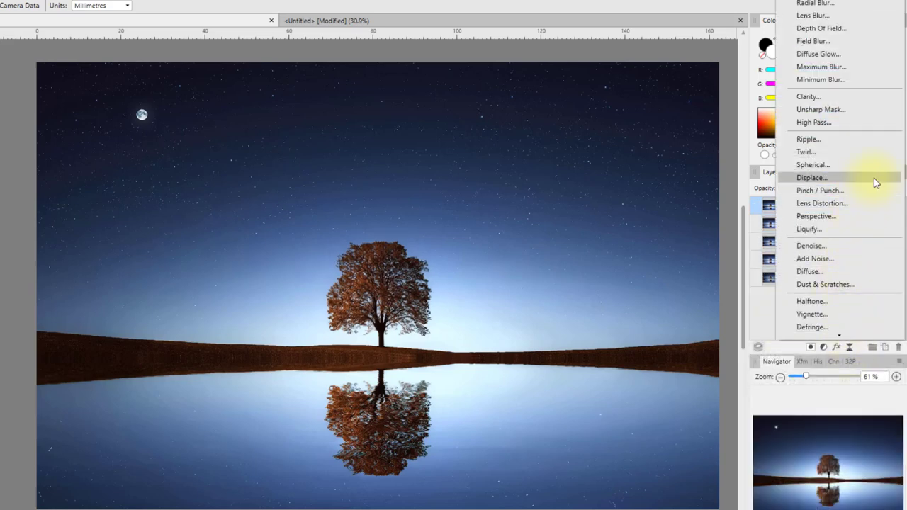
left_click(833, 179)
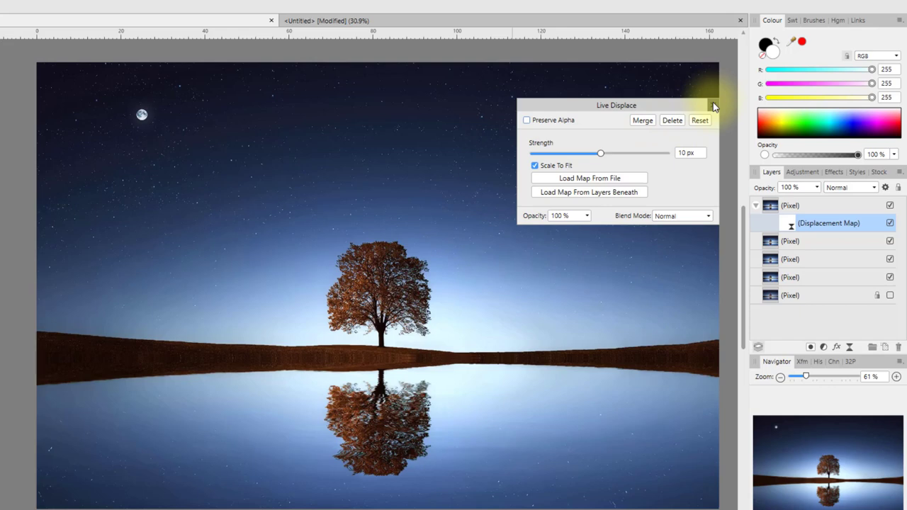
left_click(672, 121)
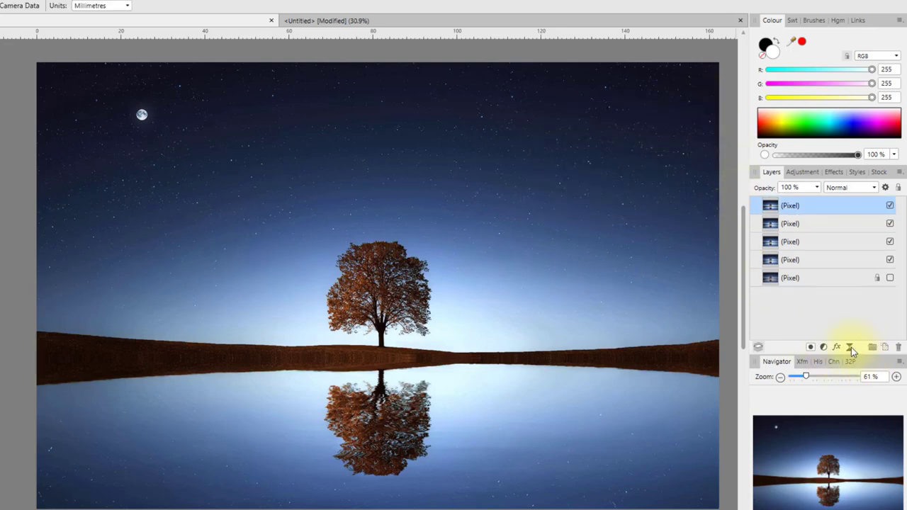
left_click(850, 346)
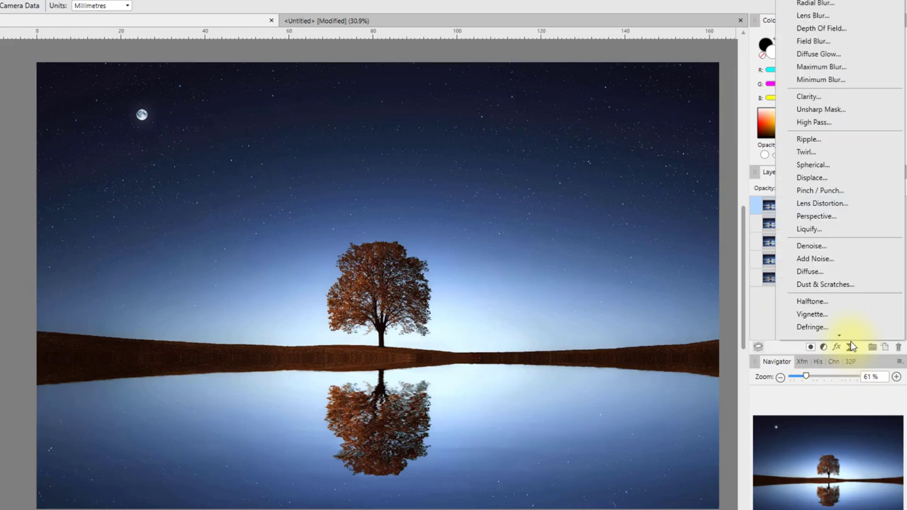
left_click(822, 191)
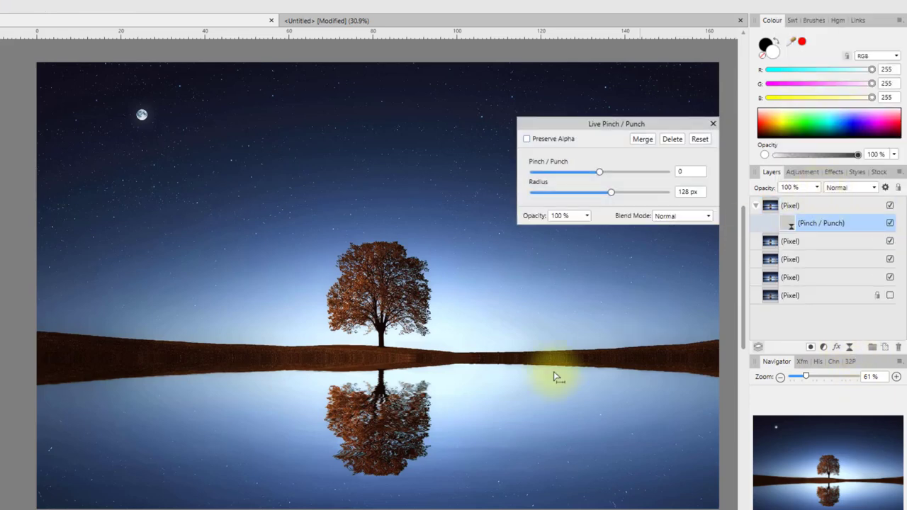
left_click_drag(600, 175, 679, 184)
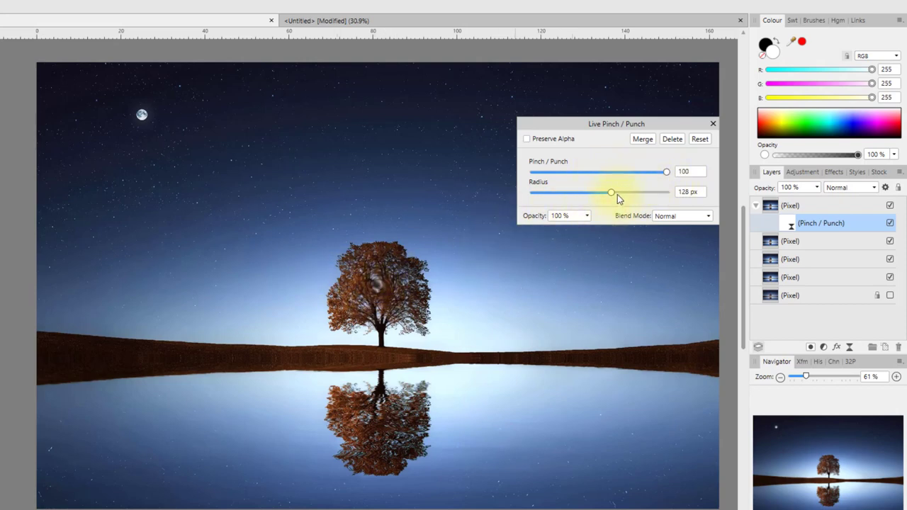
left_click_drag(617, 194, 527, 197)
left_click_drag(667, 173, 612, 195)
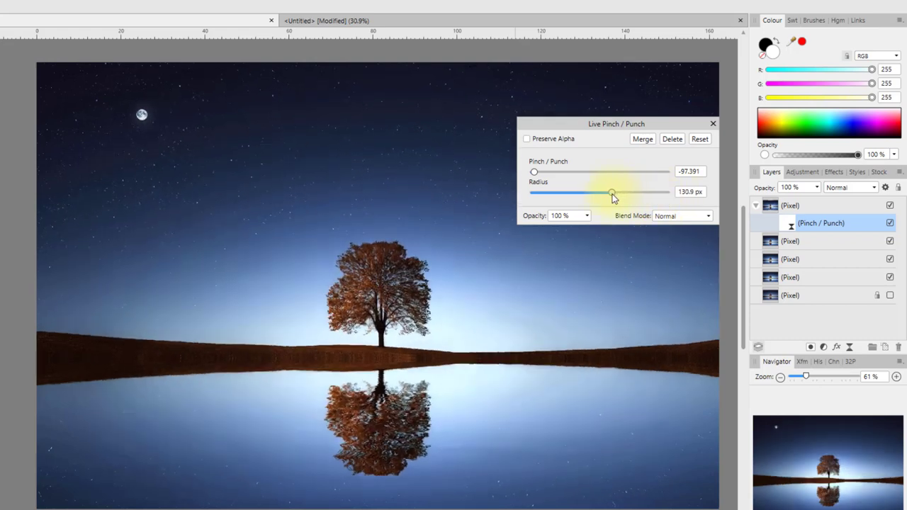
left_click_drag(535, 173, 610, 180)
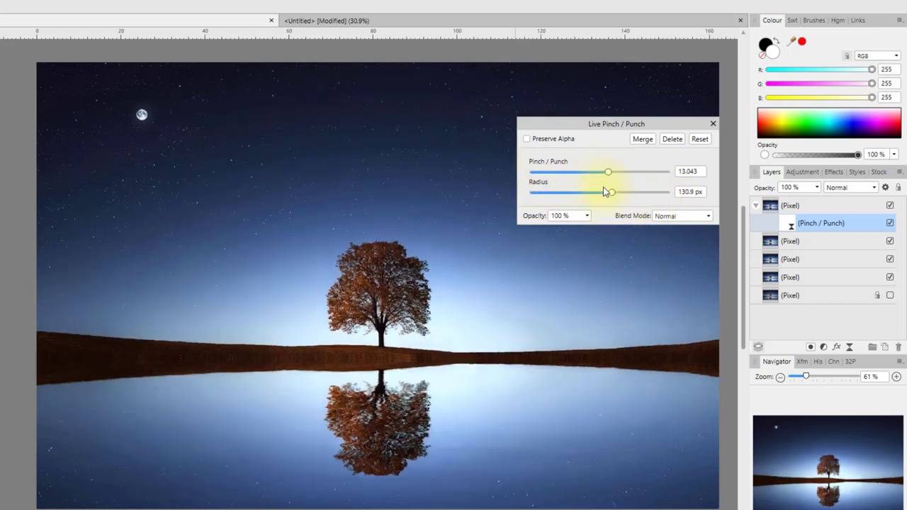
left_click(673, 139)
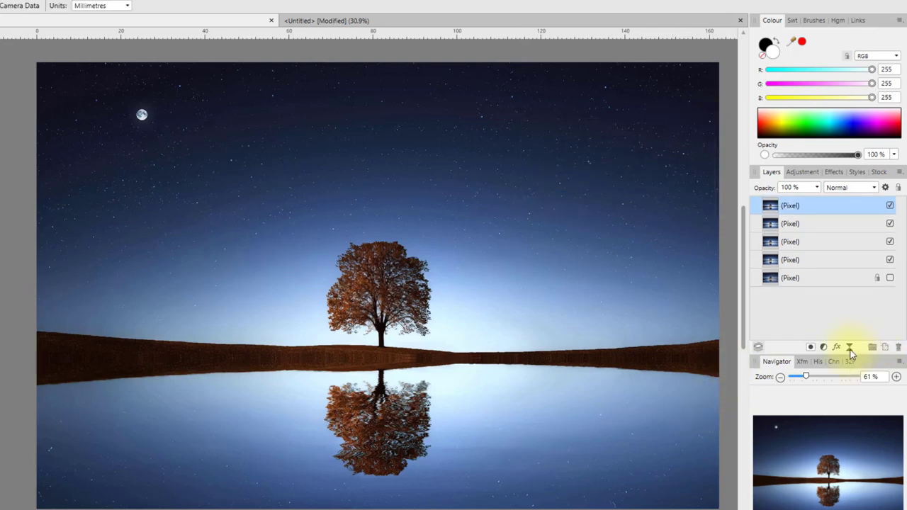
Step: Apply a trial Lens Distortion live filter bulging the photo, then delete it
left_click(850, 347)
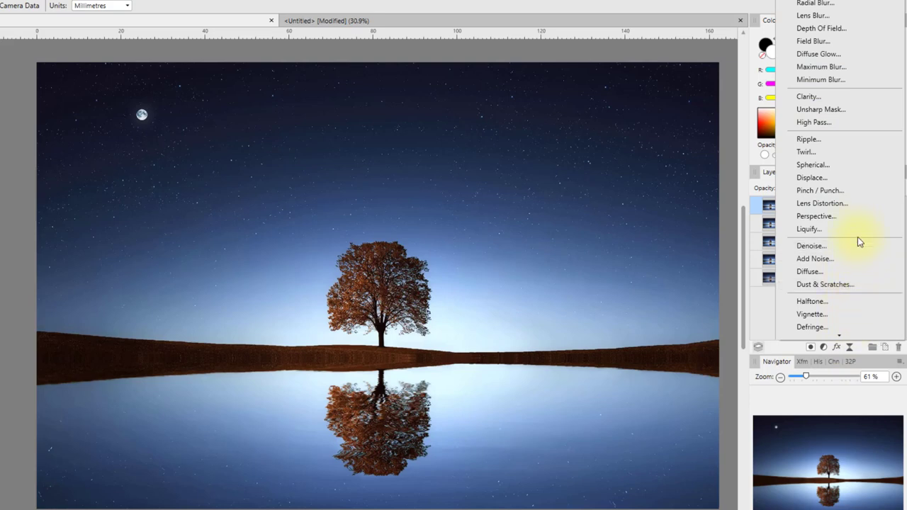
left_click(822, 206)
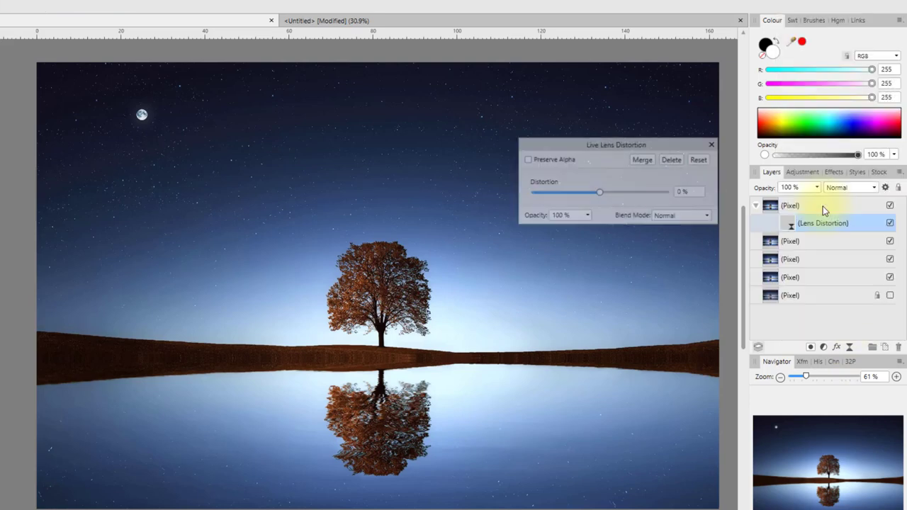
mouse_move(598, 192)
left_mouse_down()
mouse_move(670, 194)
mouse_move(532, 194)
mouse_move(603, 200)
left_mouse_up()
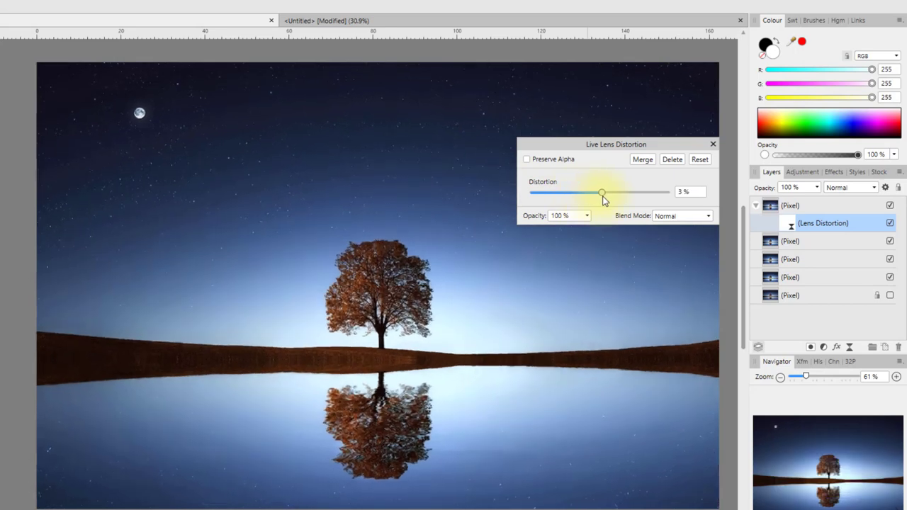
left_click(673, 160)
left_click(849, 346)
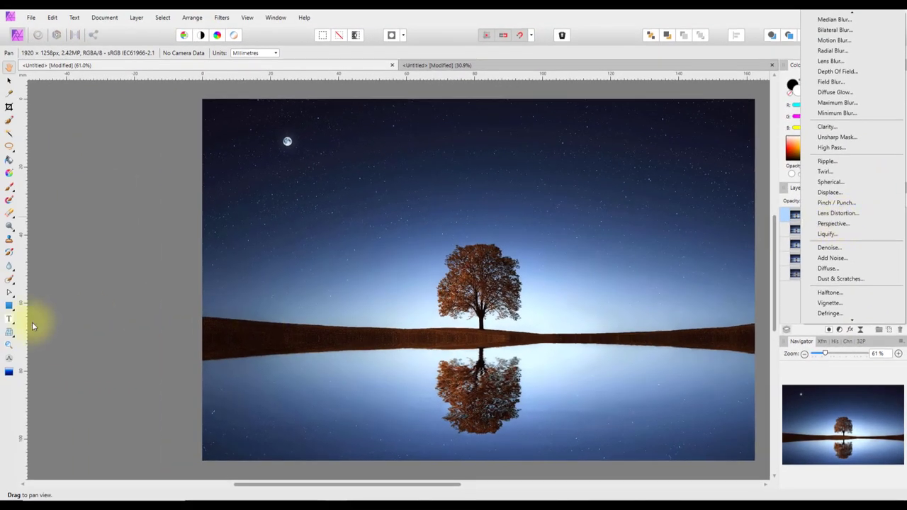
left_click(12, 342)
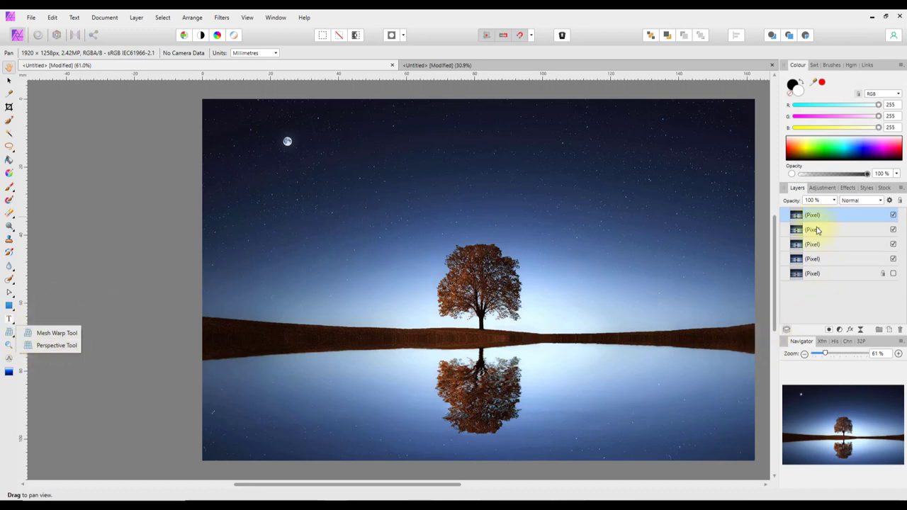
left_click(860, 330)
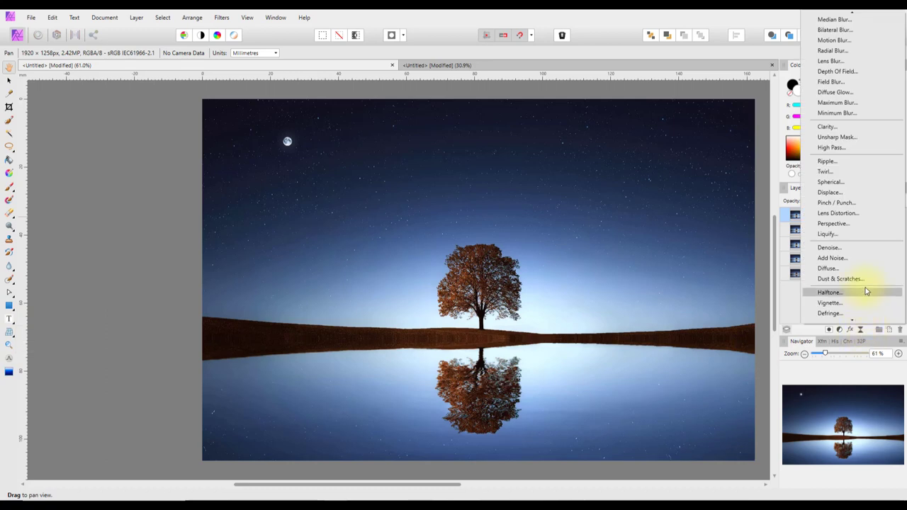
left_click(834, 223)
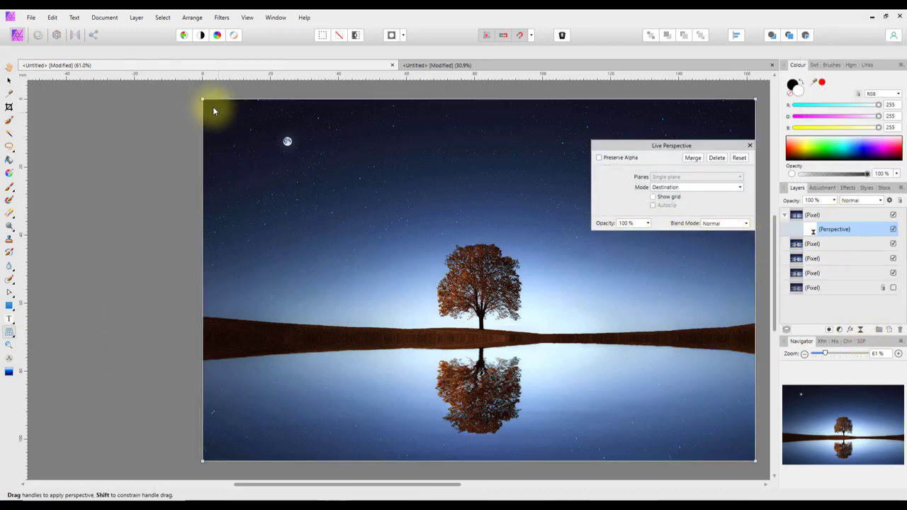
mouse_move(203, 100)
left_mouse_down()
mouse_move(366, 259)
mouse_move(204, 99)
left_mouse_up()
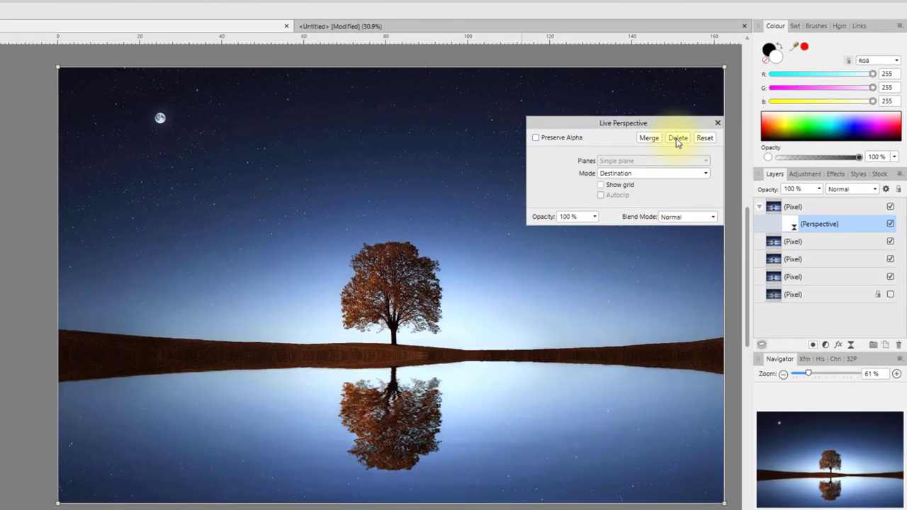
left_click(716, 157)
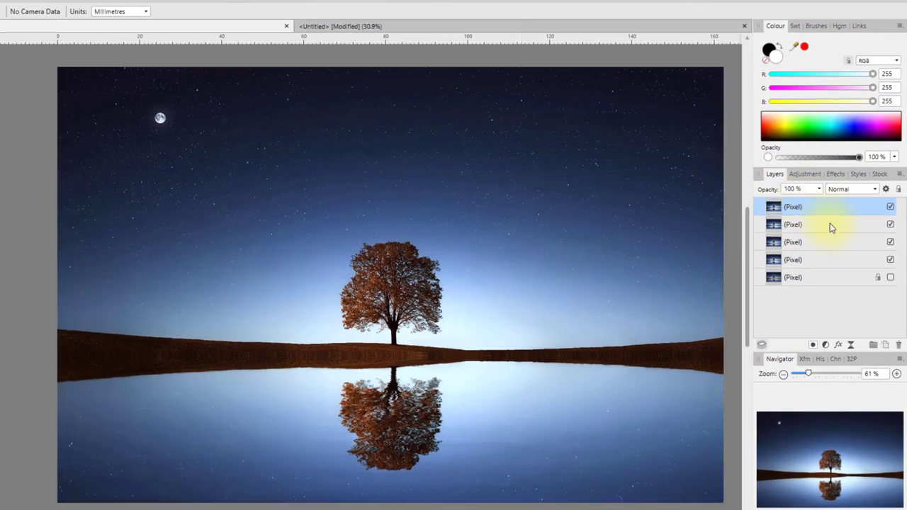
left_click(851, 346)
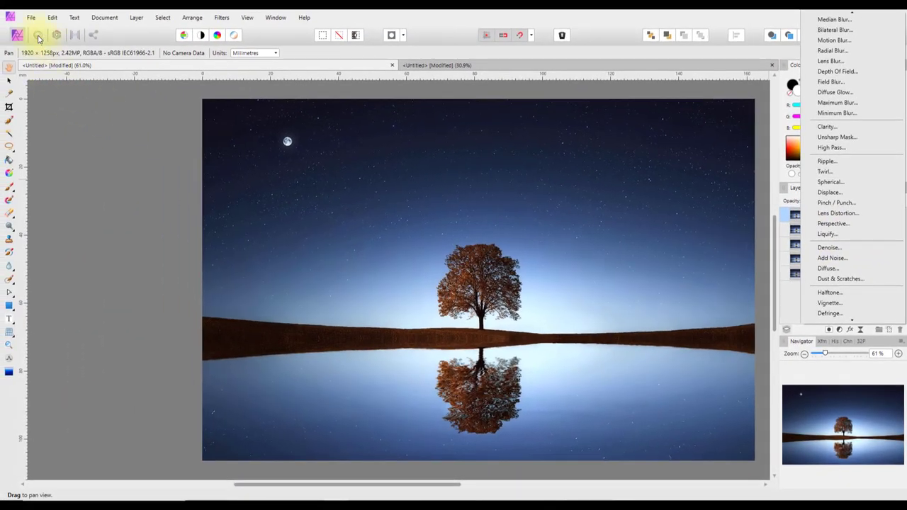
left_click(64, 110)
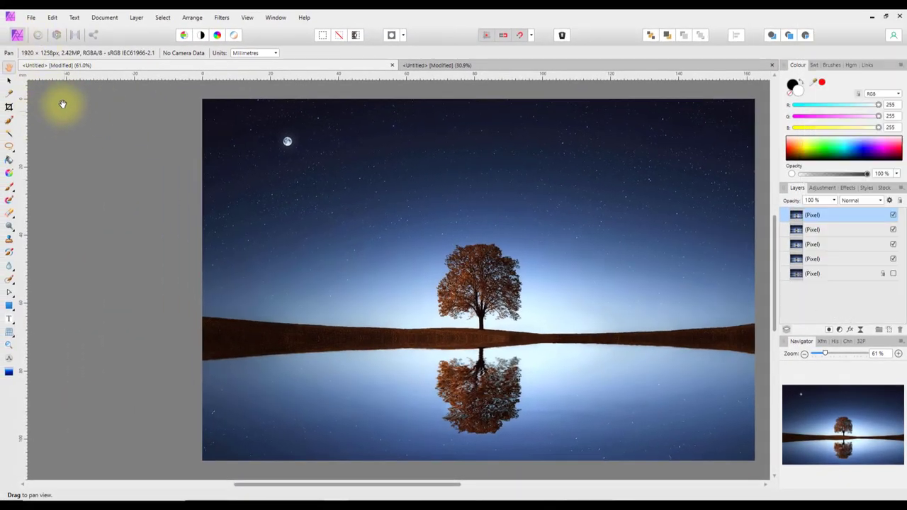
left_click(39, 35)
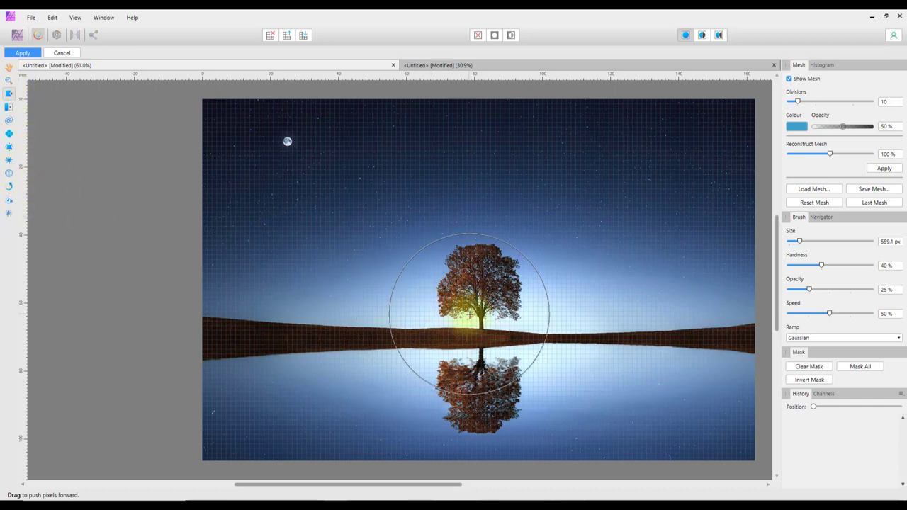
mouse_move(468, 313)
left_mouse_down()
mouse_move(502, 300)
mouse_move(351, 260)
mouse_move(532, 332)
mouse_move(473, 324)
mouse_move(460, 255)
mouse_move(457, 287)
mouse_move(430, 291)
mouse_move(513, 276)
mouse_move(540, 324)
mouse_move(473, 332)
mouse_move(427, 311)
mouse_move(390, 283)
left_mouse_up()
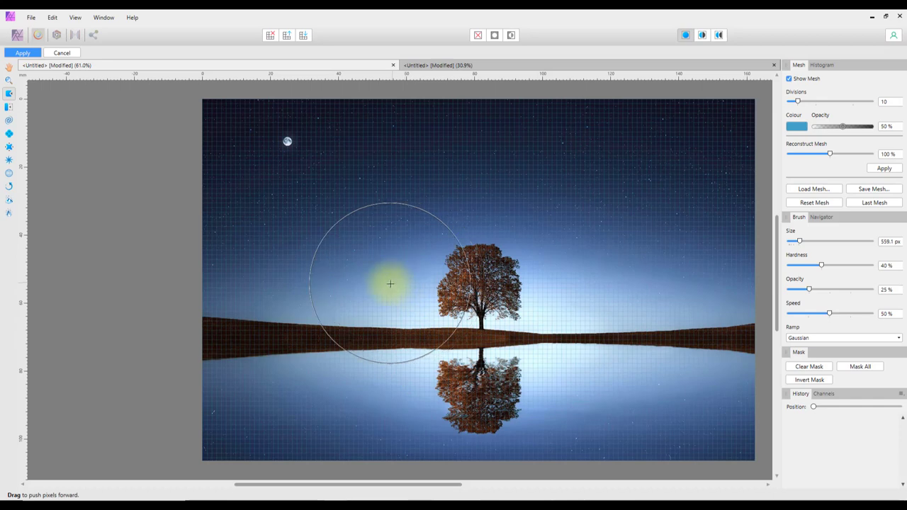
left_click(62, 53)
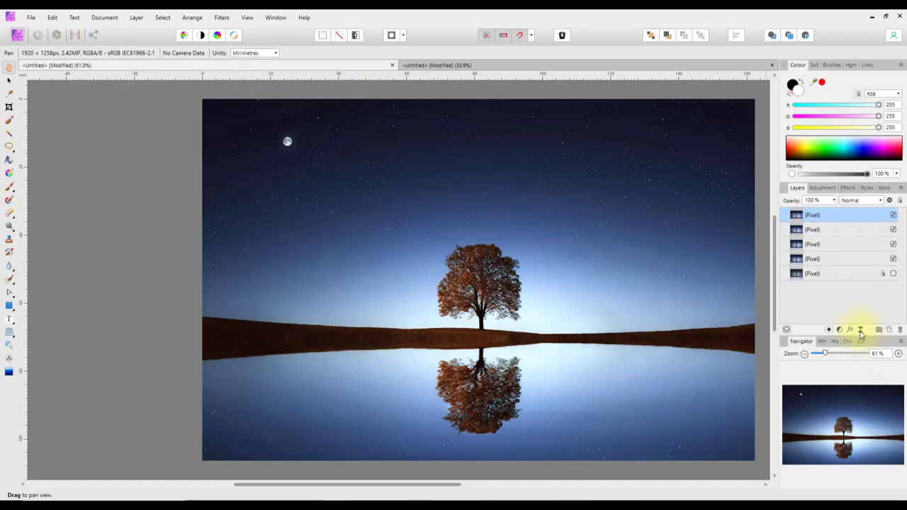
left_click(860, 330)
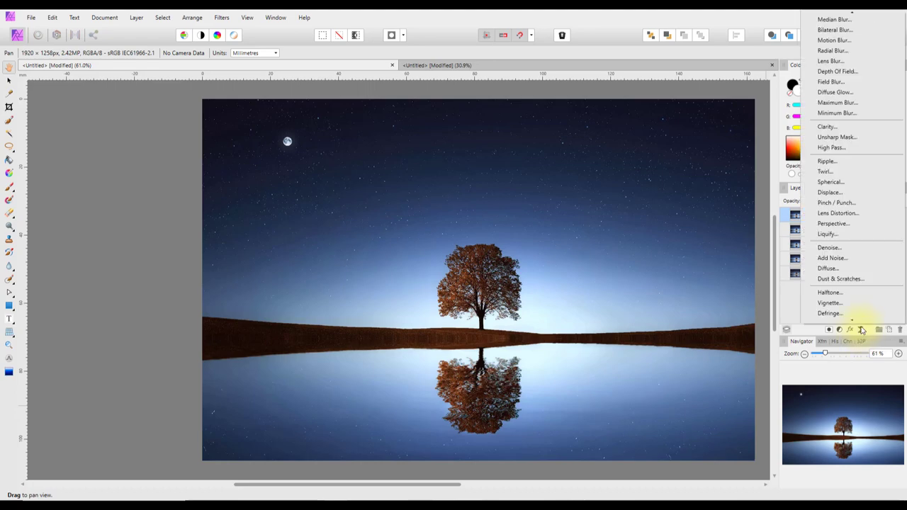
left_click(826, 234)
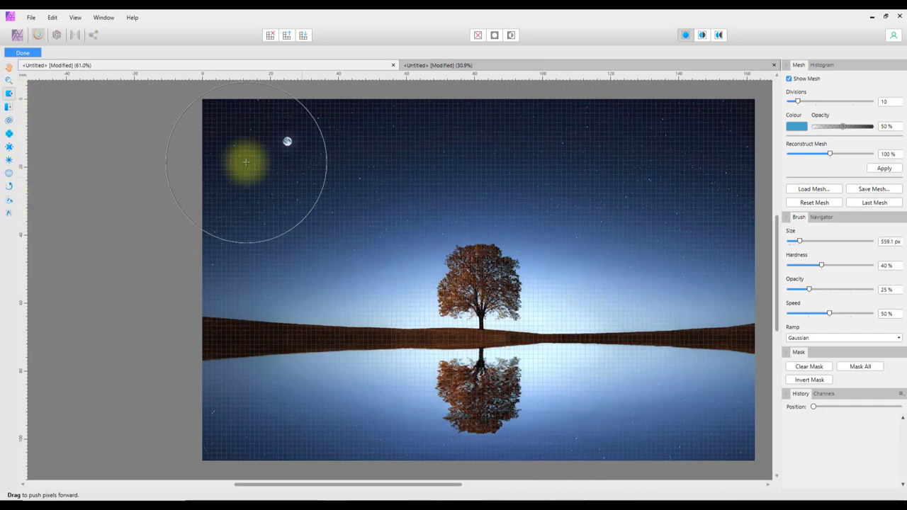
left_click(33, 54)
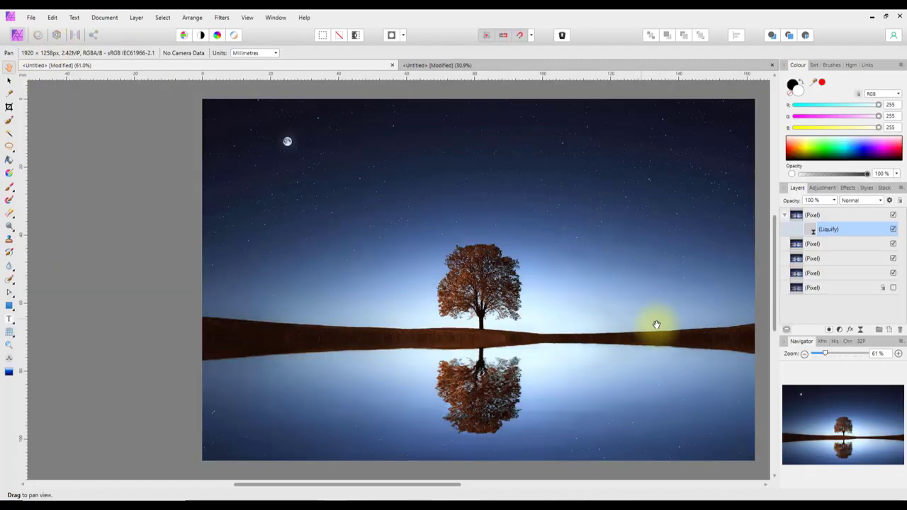
double_click(810, 230)
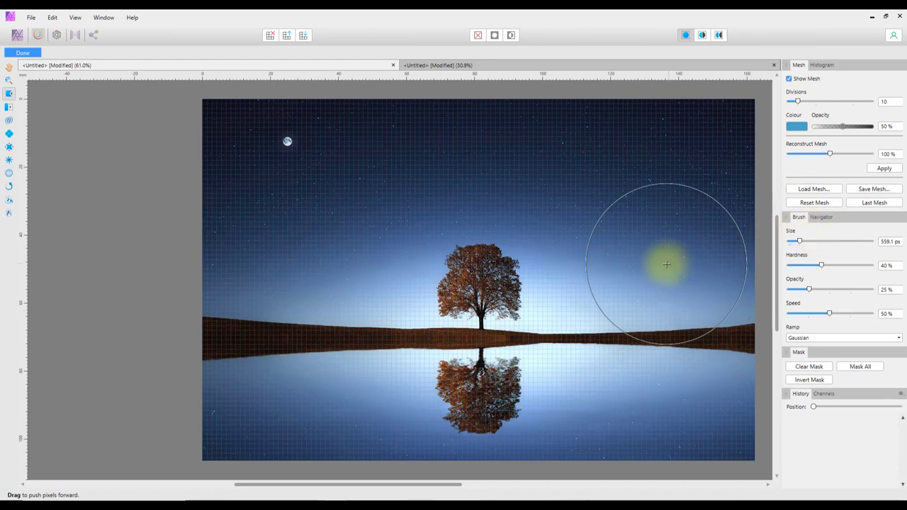
left_click(27, 53)
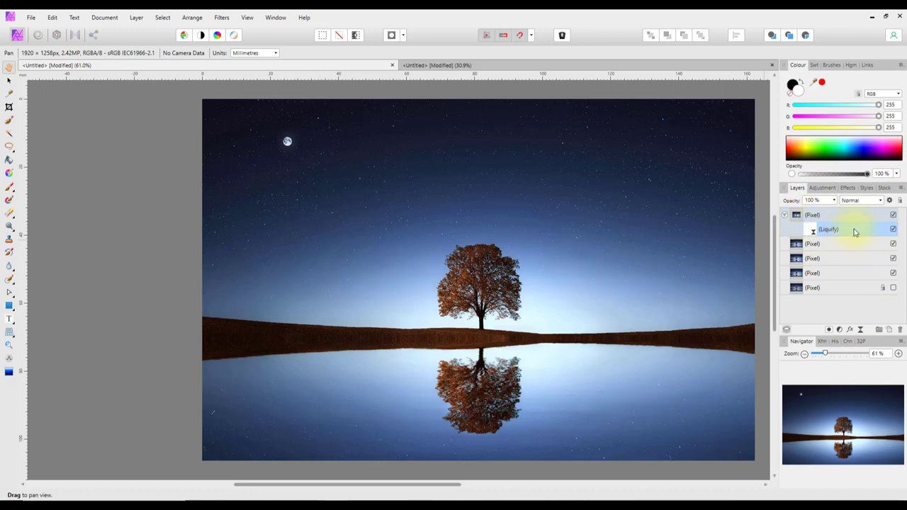
right_click(813, 233)
left_click(808, 279)
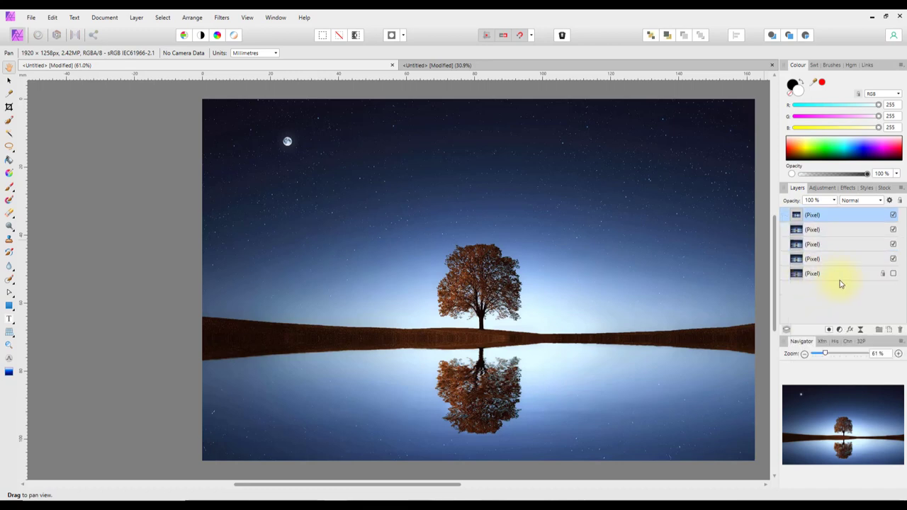
Step: Add a live Denoise at 62% colours and 68% luminance, then delete it
left_click(861, 330)
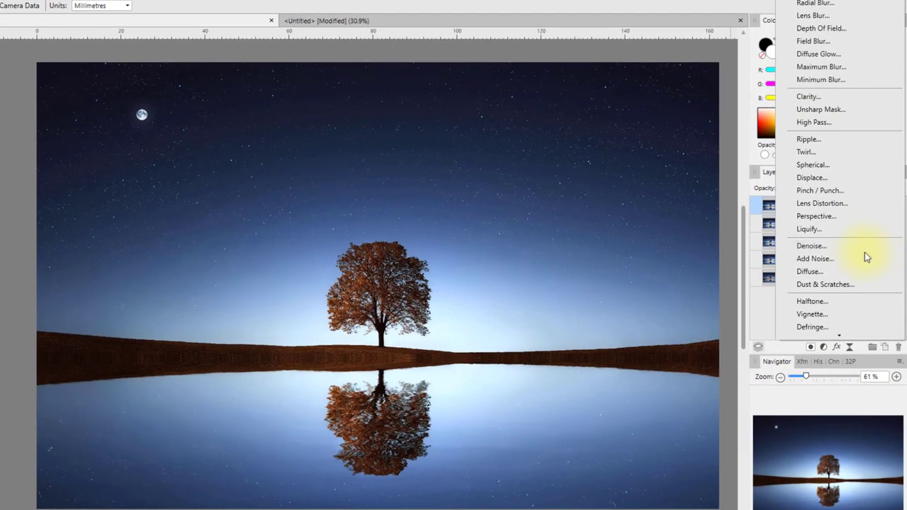
left_click(827, 255)
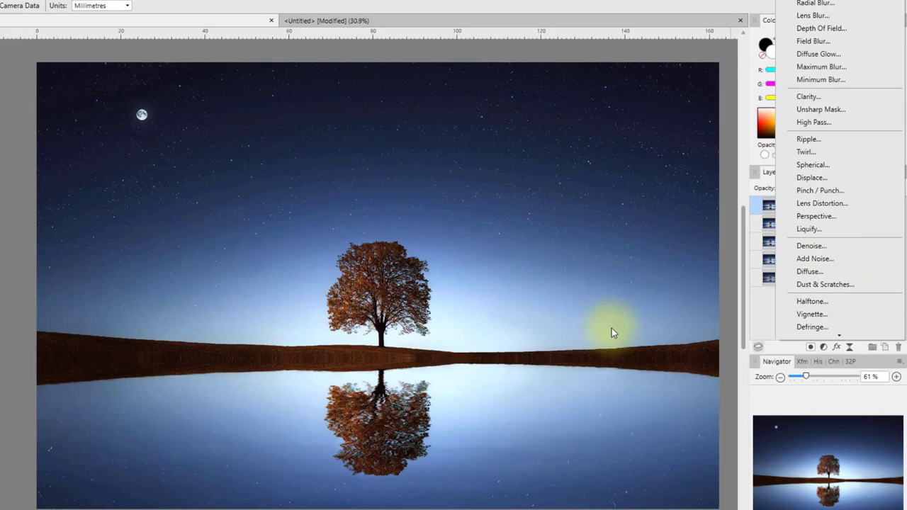
left_click(813, 249)
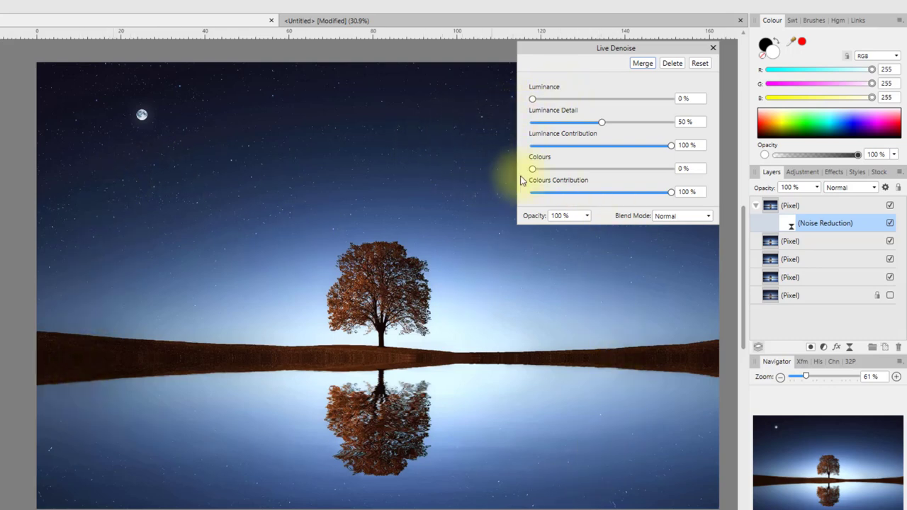
left_click(557, 170)
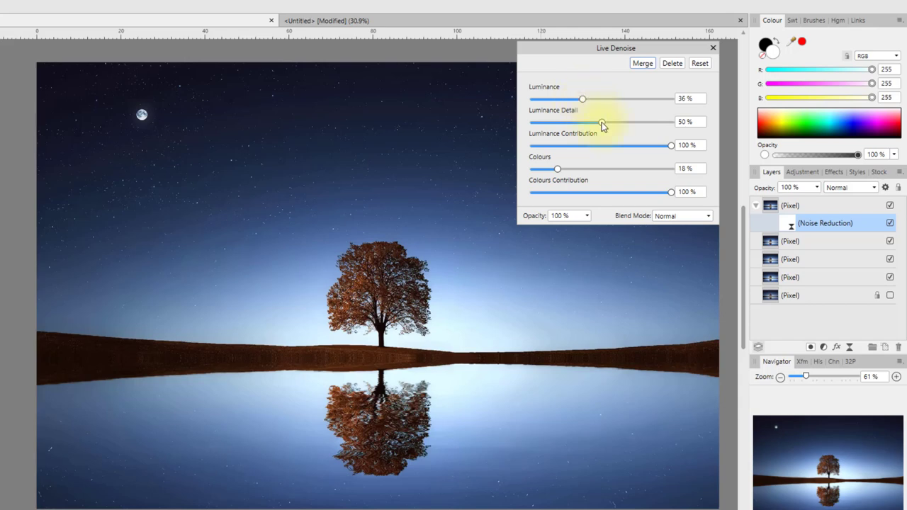
left_click(619, 169)
left_click(626, 99)
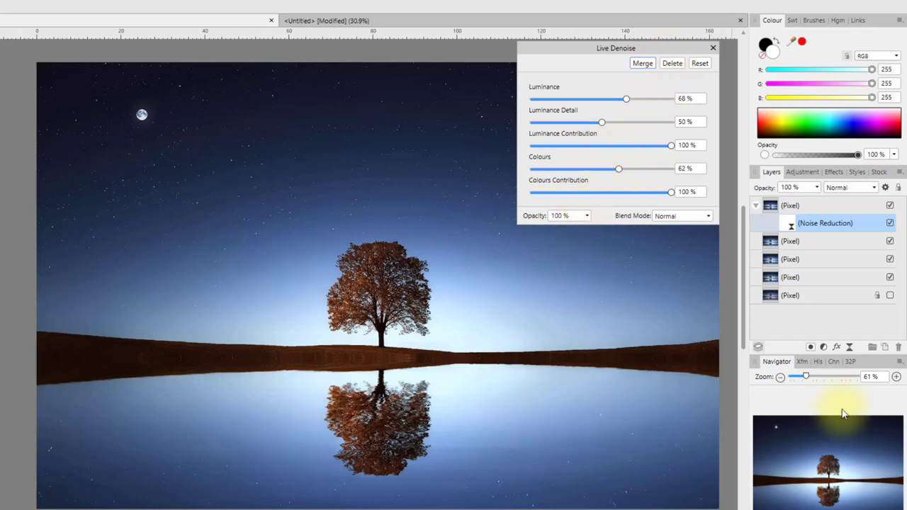
left_click(672, 63)
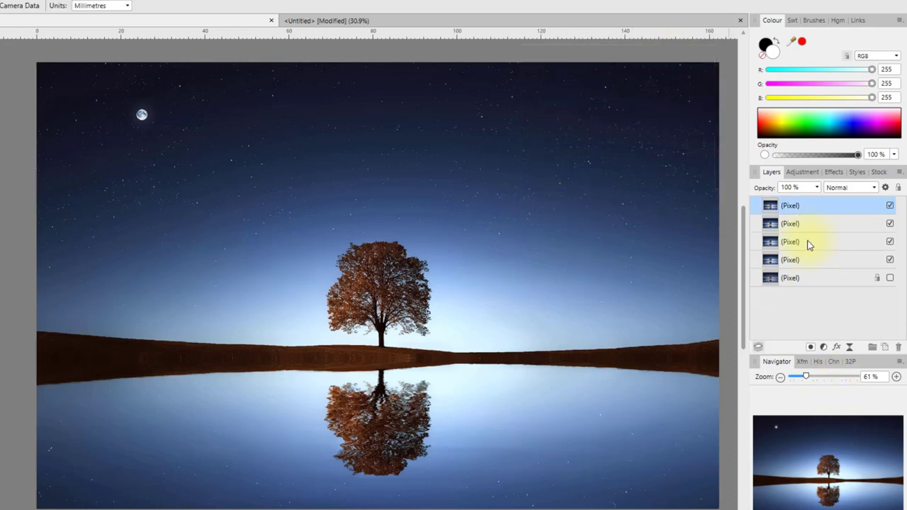
left_click(850, 348)
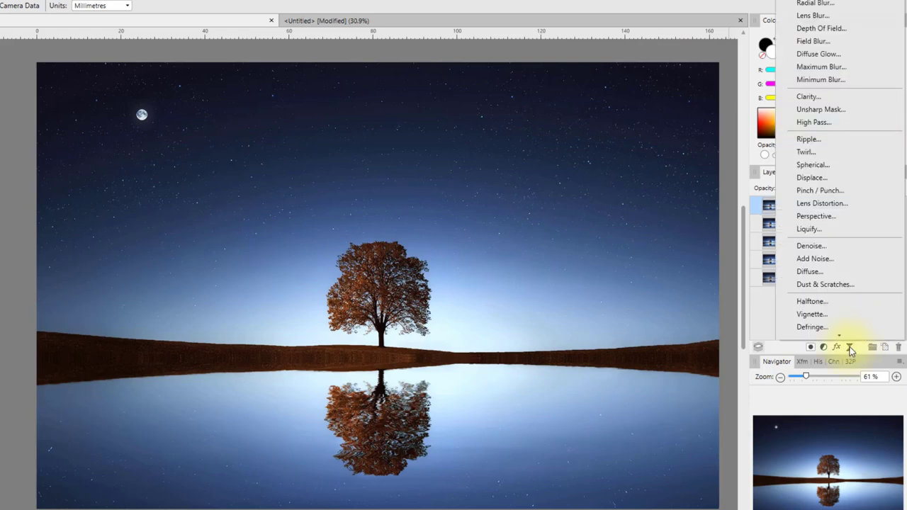
Step: Add a live Add Noise filter to the lake photo at about 90 % intensity and reopen its settings
left_click(819, 261)
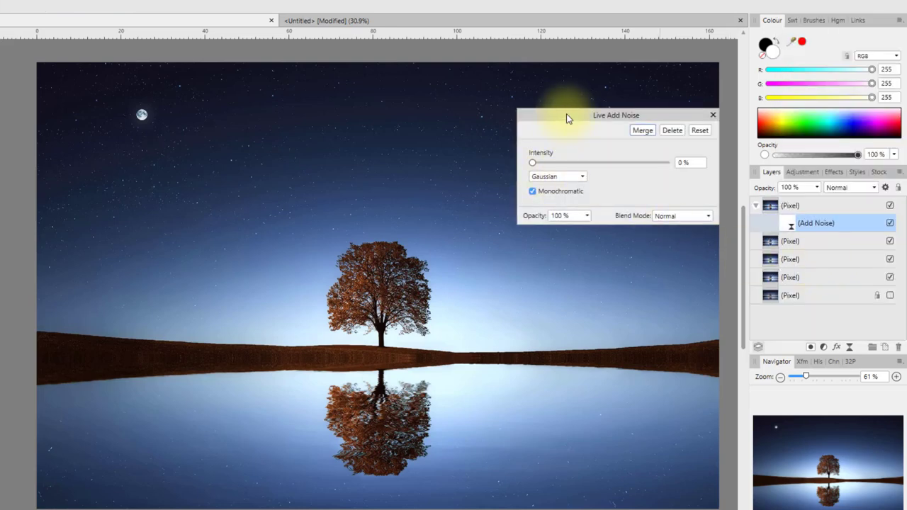
left_click_drag(566, 118, 549, 80)
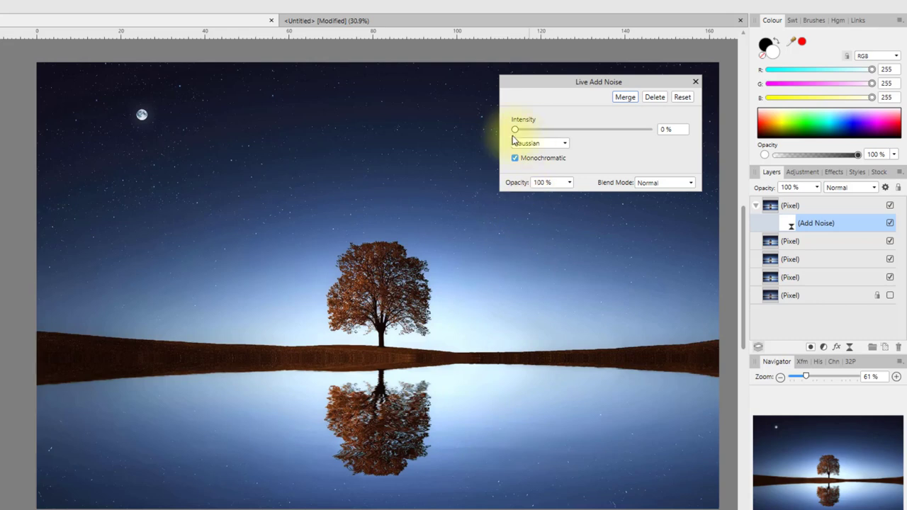
left_click_drag(516, 131, 574, 131)
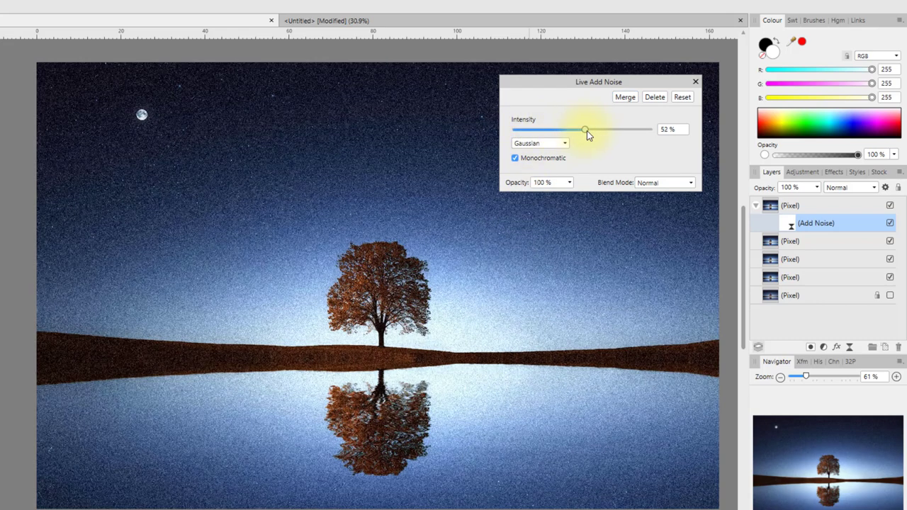
left_click_drag(587, 132, 628, 134)
left_click_drag(630, 132, 635, 133)
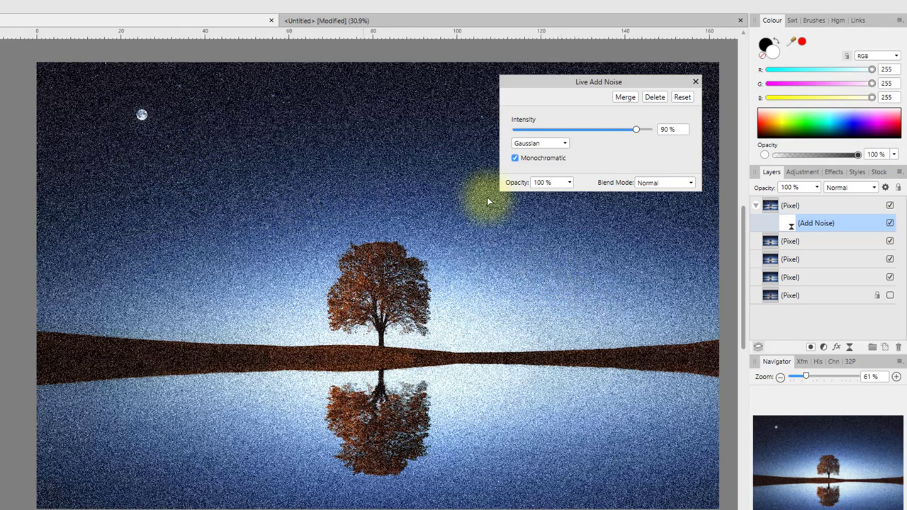
left_click(695, 82)
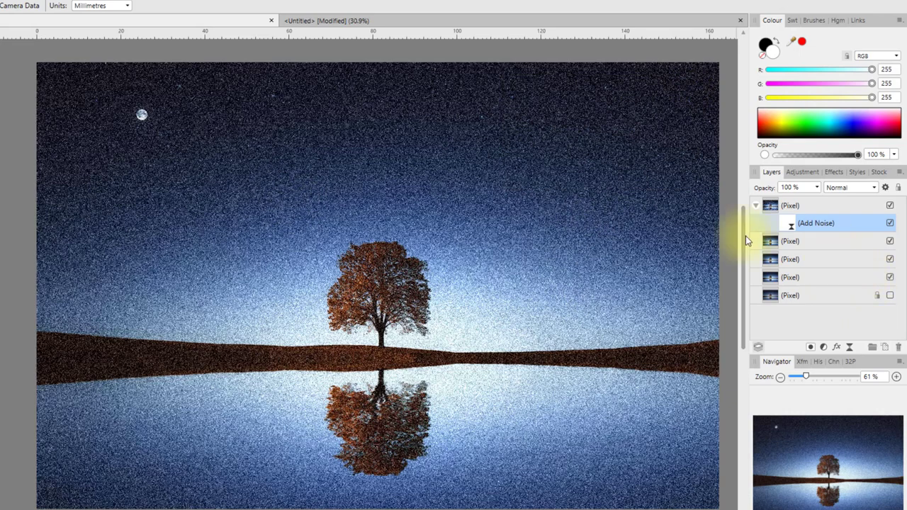
double_click(788, 223)
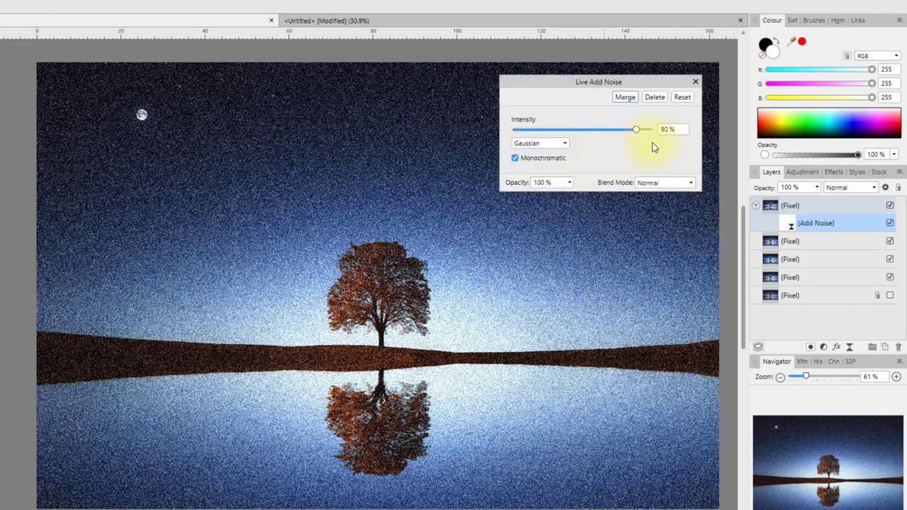
Step: Delete the live noise filter and apply permanent Add Noise at 90 % intensity to the top layer
left_click(657, 98)
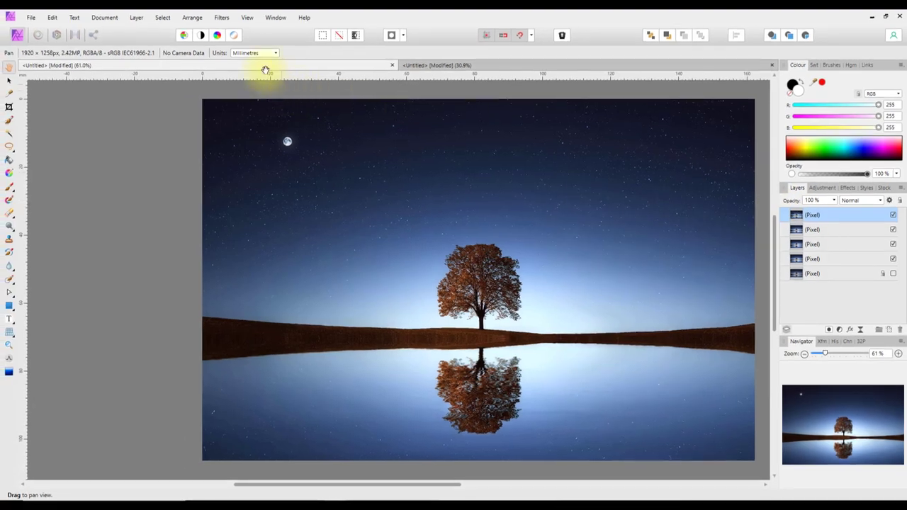
left_click(222, 18)
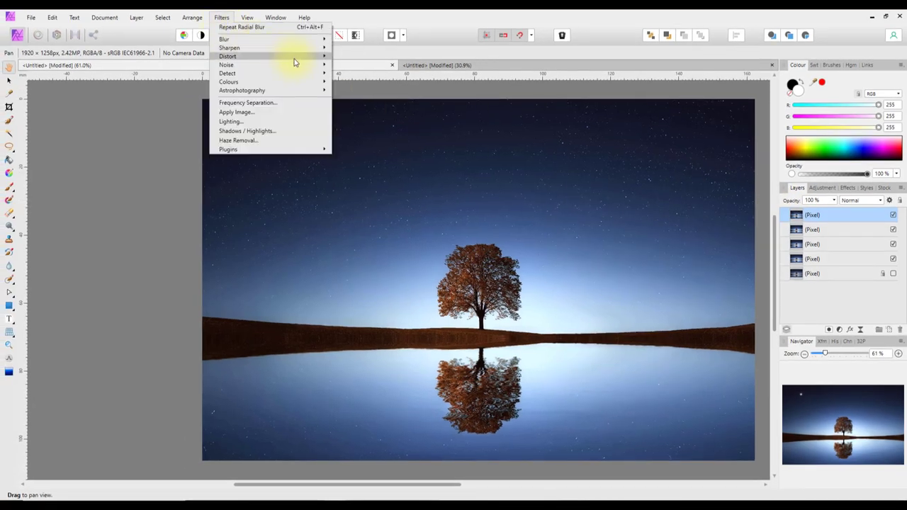
mouse_move(312, 66)
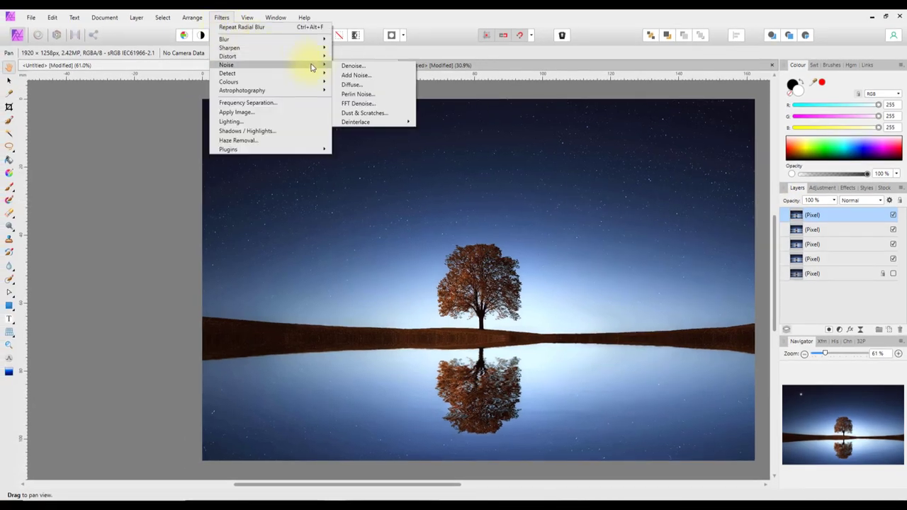
left_click(356, 75)
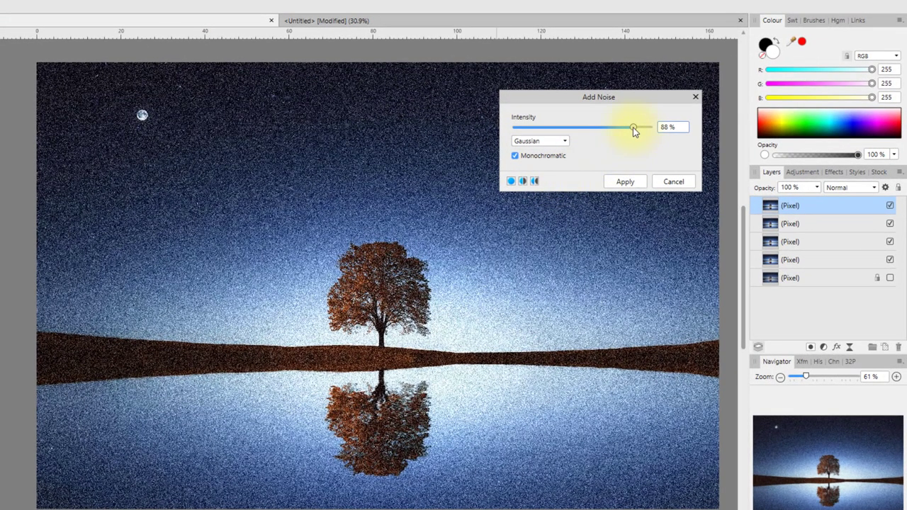
left_click_drag(633, 128, 637, 132)
left_click(620, 183)
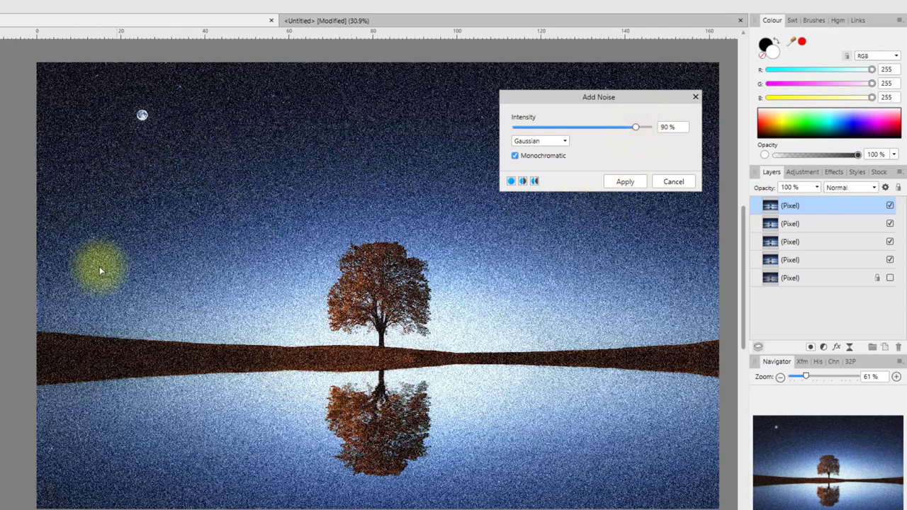
left_click(629, 187)
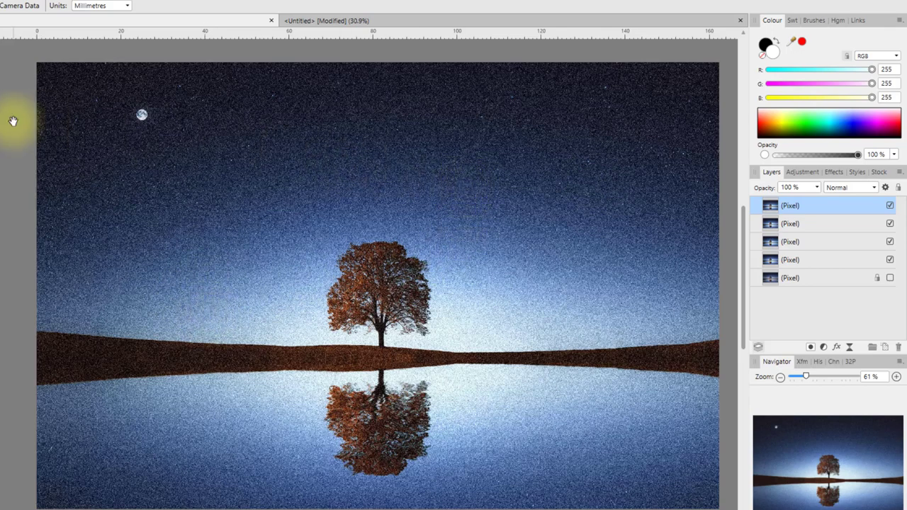
Step: Undo the permanent noise, then add a live Dust & Scratches filter and test its Radius
key("ctrl+z")
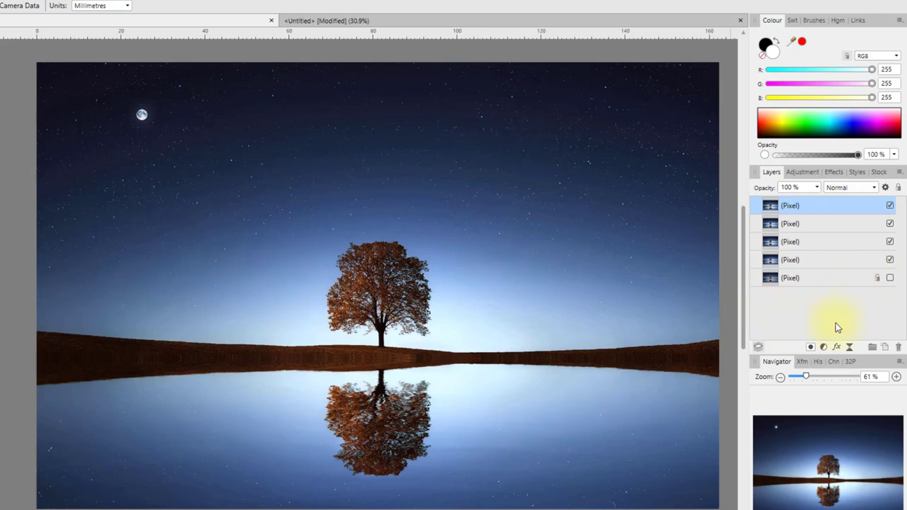
left_click(849, 346)
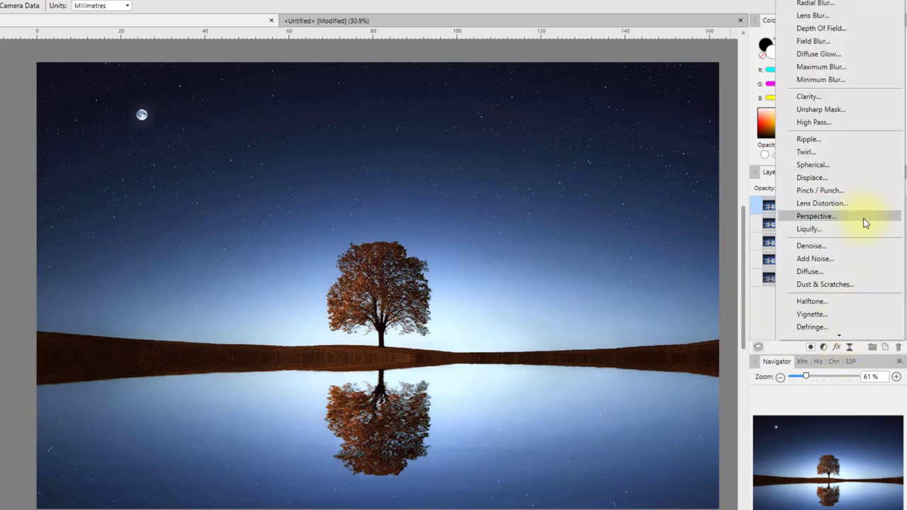
left_click(833, 261)
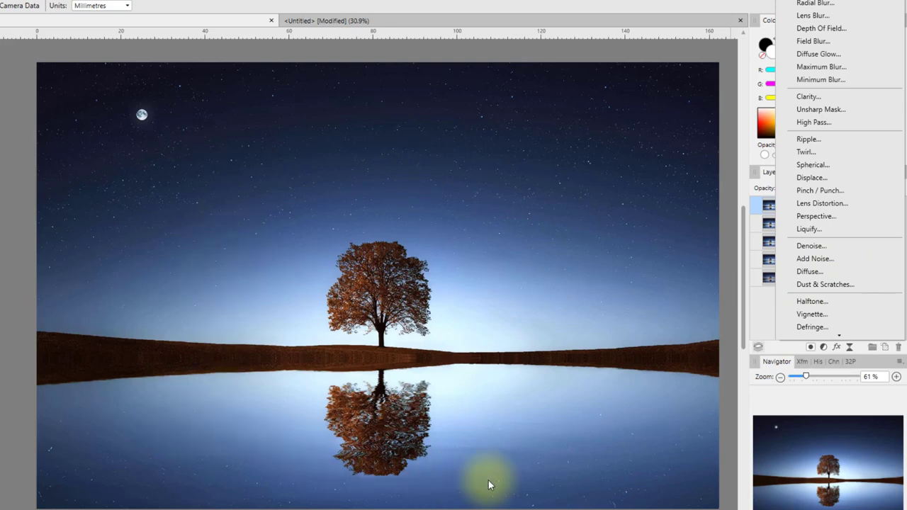
left_click(825, 286)
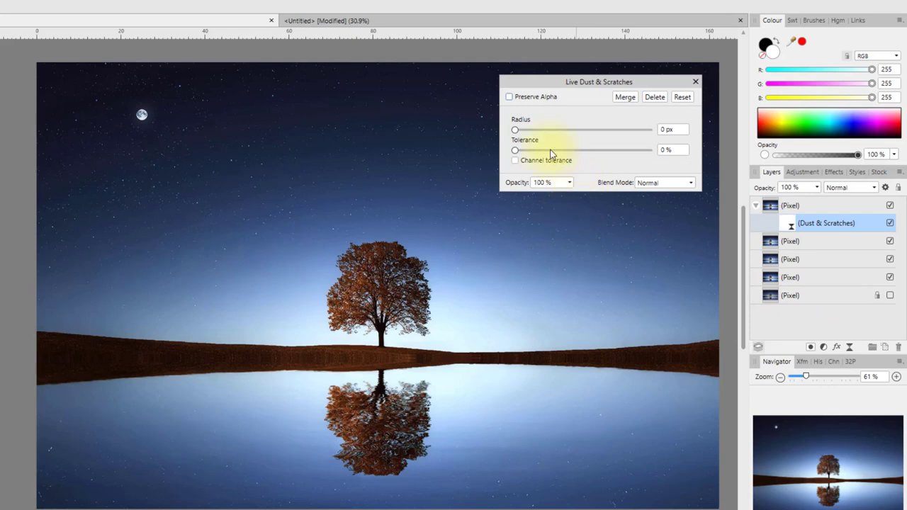
mouse_move(517, 130)
left_mouse_down()
mouse_move(570, 133)
mouse_move(540, 135)
mouse_move(551, 149)
mouse_move(575, 151)
mouse_move(551, 134)
mouse_move(641, 140)
mouse_move(525, 144)
mouse_move(640, 152)
mouse_move(524, 151)
mouse_move(524, 142)
left_mouse_up()
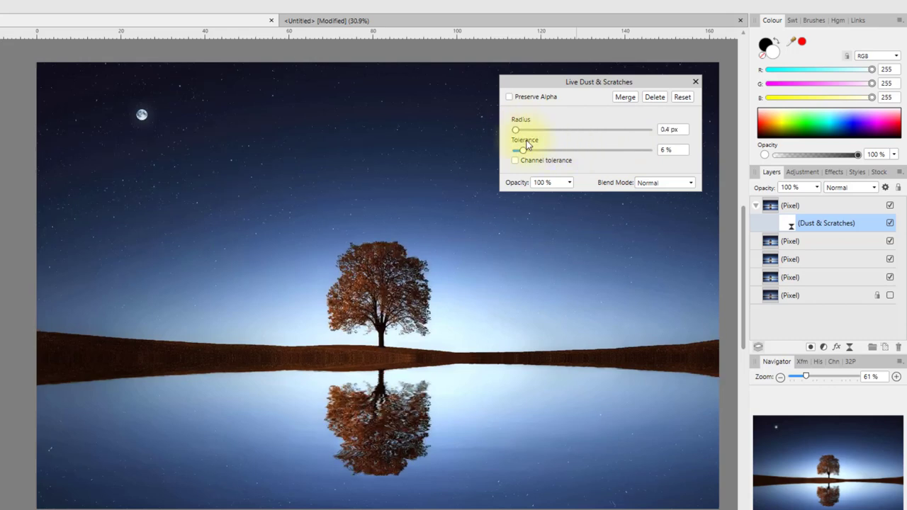
Step: Delete the Dust & Scratches filter, glance at the Help menu, and scroll the live filter list to Halftone
left_click(662, 102)
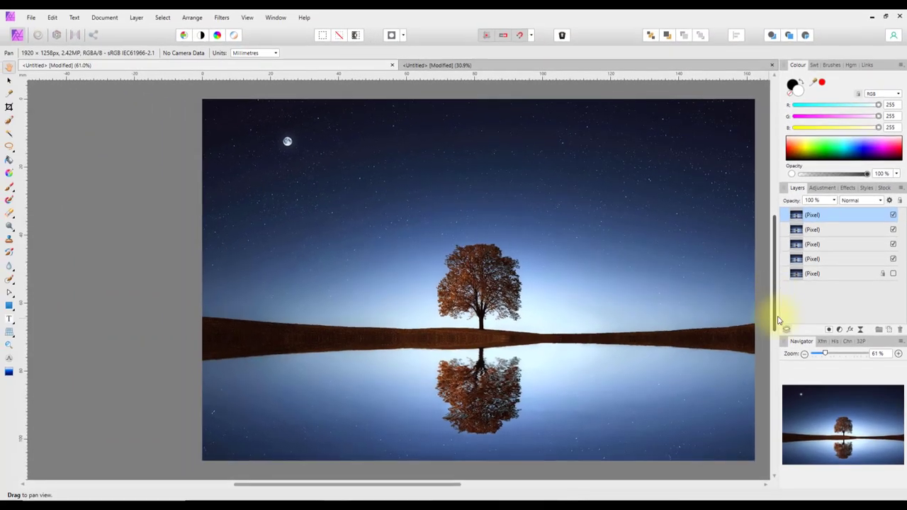
left_click(304, 18)
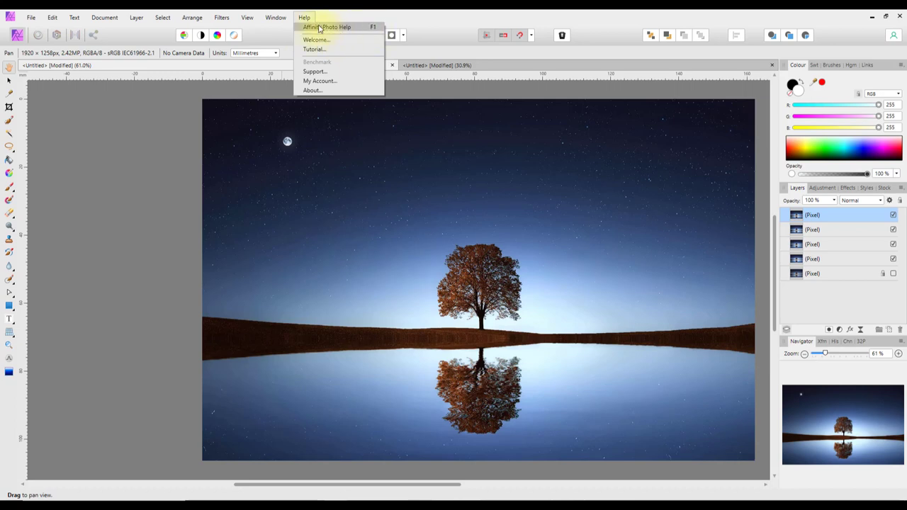
left_click(406, 18)
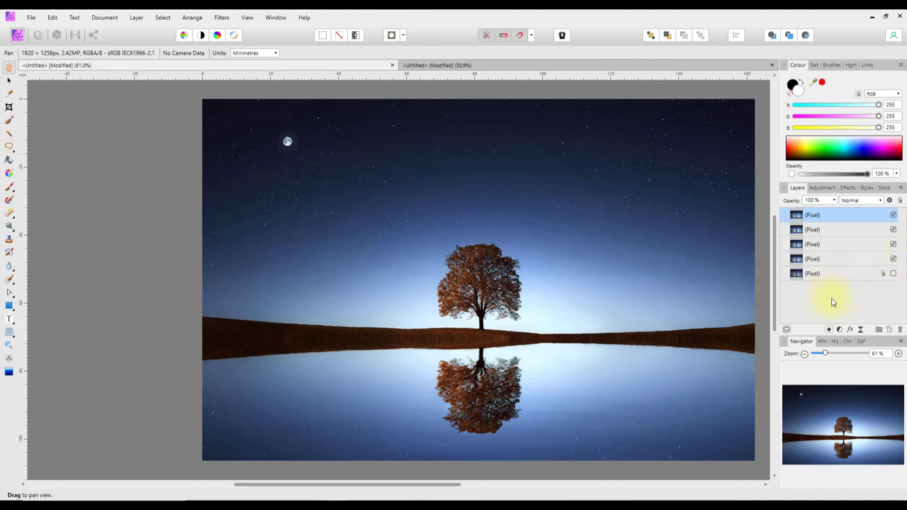
left_click(860, 329)
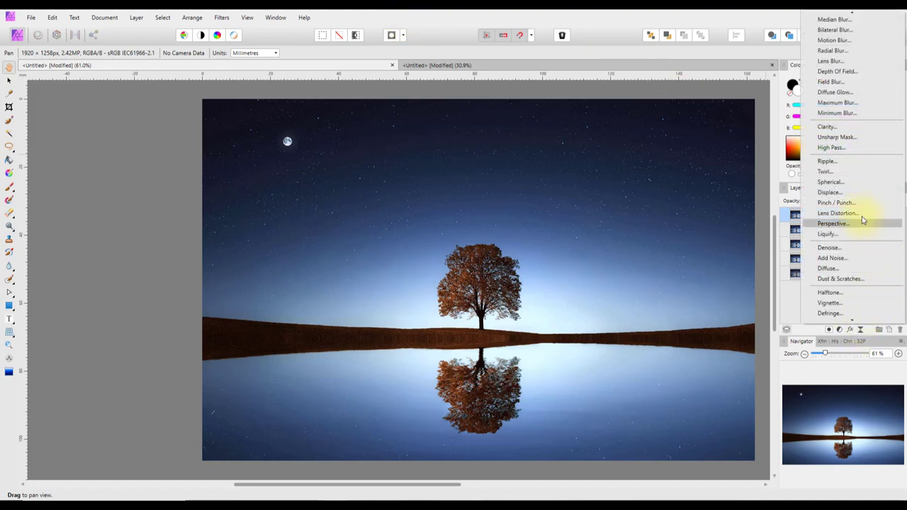
scroll(874, 293, "down", 2)
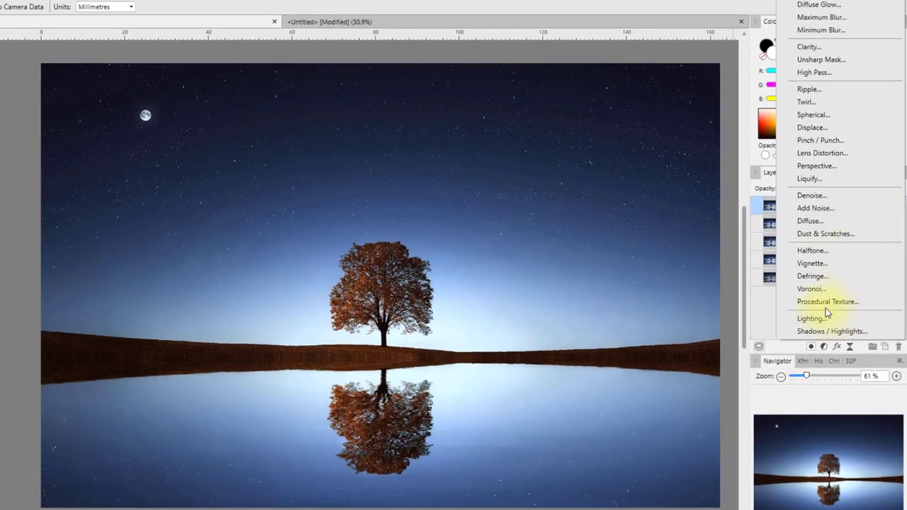
Step: Add a live Halftone with smaller dot cells, then switch to a Line screen with contrast about 80 and finer lines
left_click(820, 253)
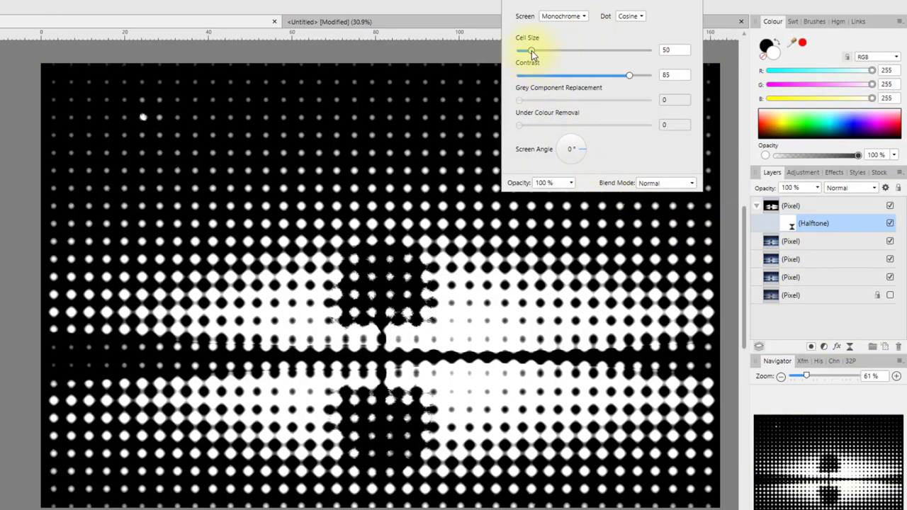
left_click_drag(532, 50, 523, 51)
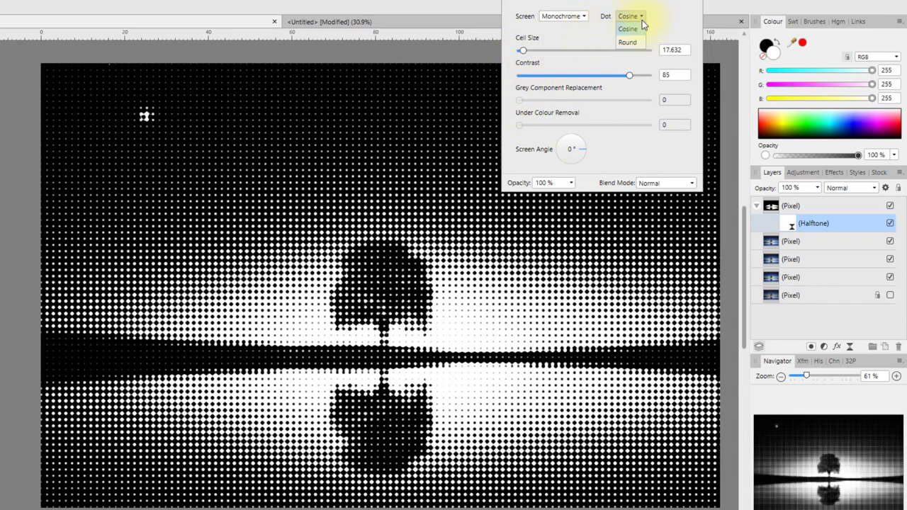
left_click(586, 17)
left_click(586, 18)
left_click(556, 63)
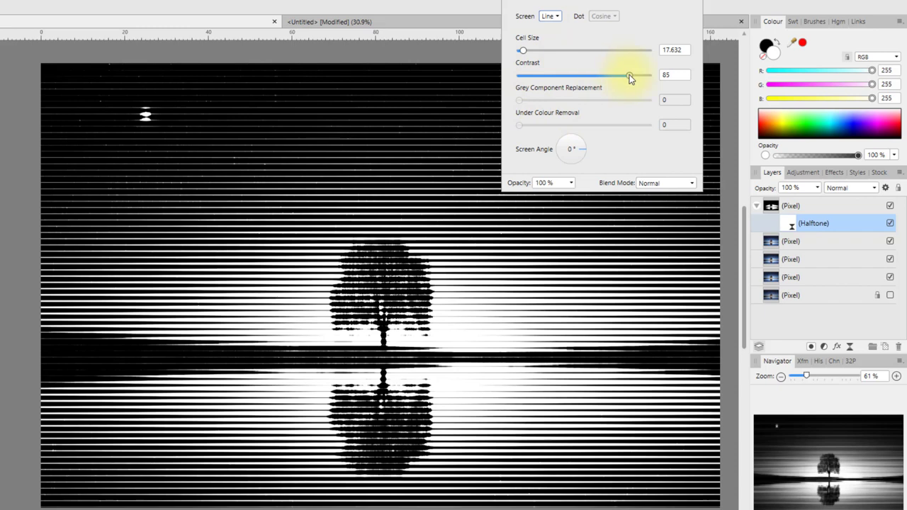
mouse_move(630, 74)
left_mouse_down()
mouse_move(572, 76)
mouse_move(638, 76)
mouse_move(624, 76)
left_mouse_up()
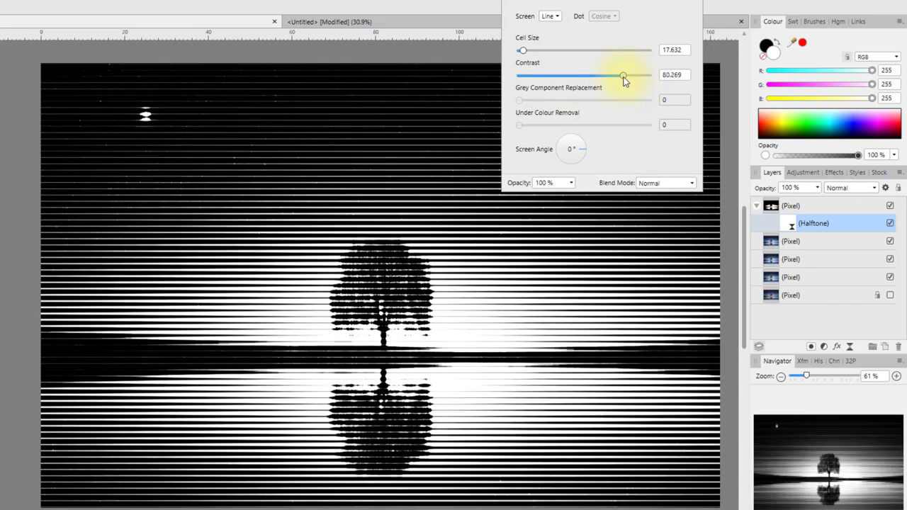
left_click_drag(522, 50, 519, 51)
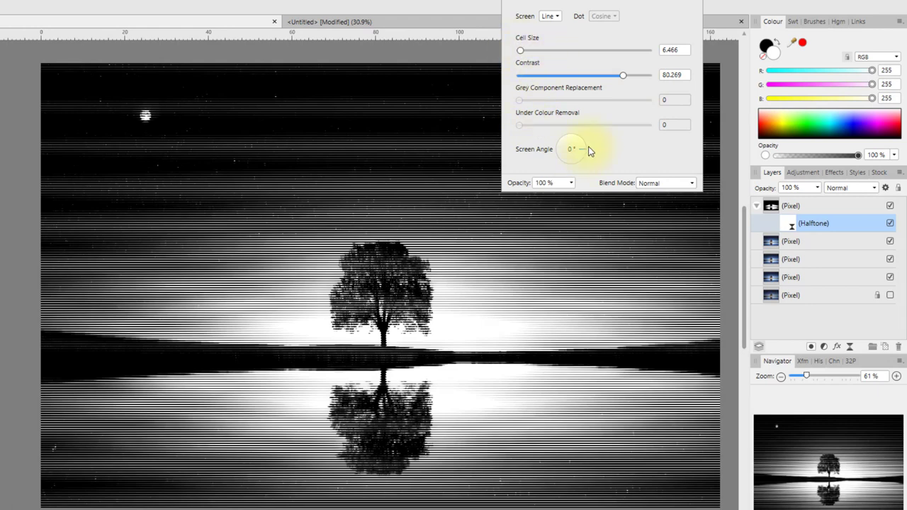
Step: Switch the Halftone to a Circular screen with larger cells, then delete the filter
left_click(551, 16)
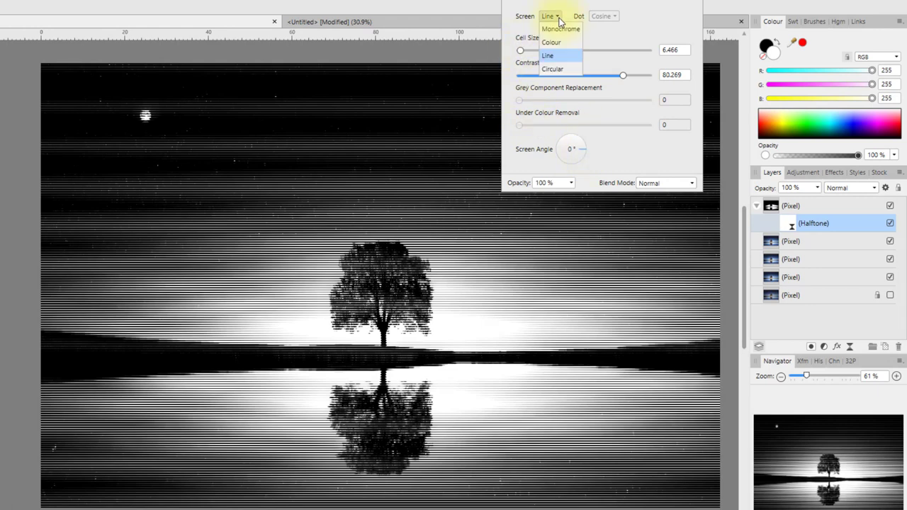
left_click(552, 69)
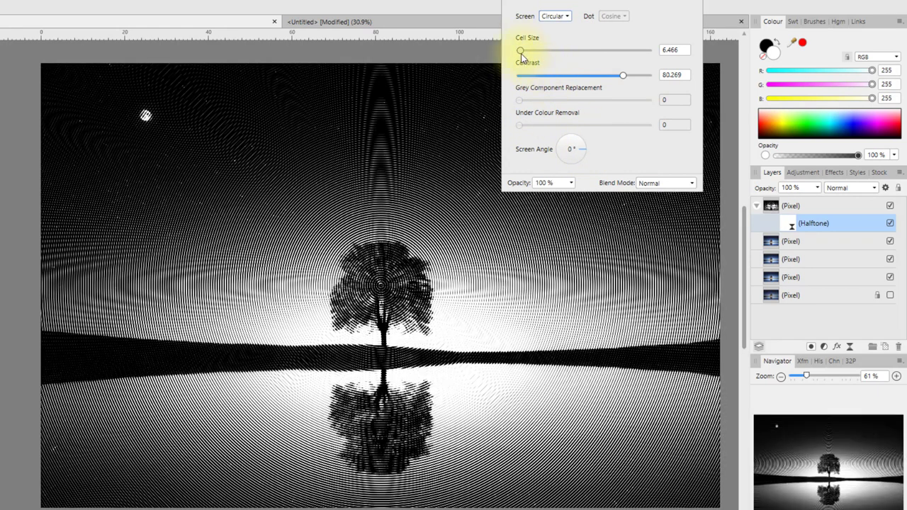
mouse_move(521, 50)
left_mouse_down()
mouse_move(530, 53)
mouse_move(521, 51)
left_mouse_up()
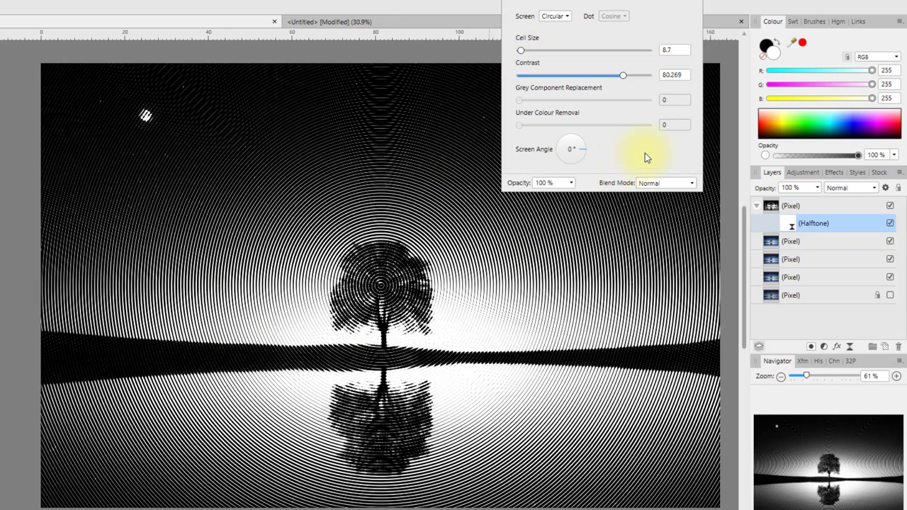
left_click(662, 1)
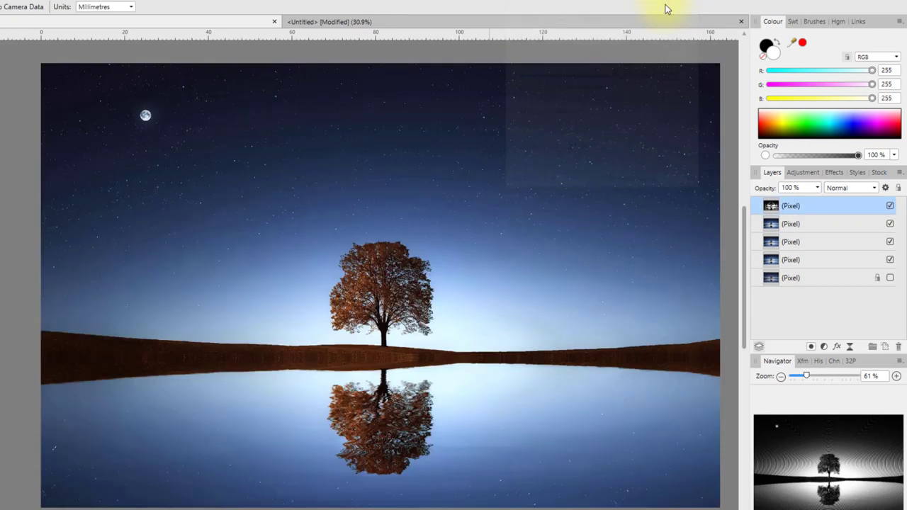
Step: Try a live Vignette with adjusted exposure and a wide elliptical shape, then delete it and reopen the live filter list
left_click(851, 347)
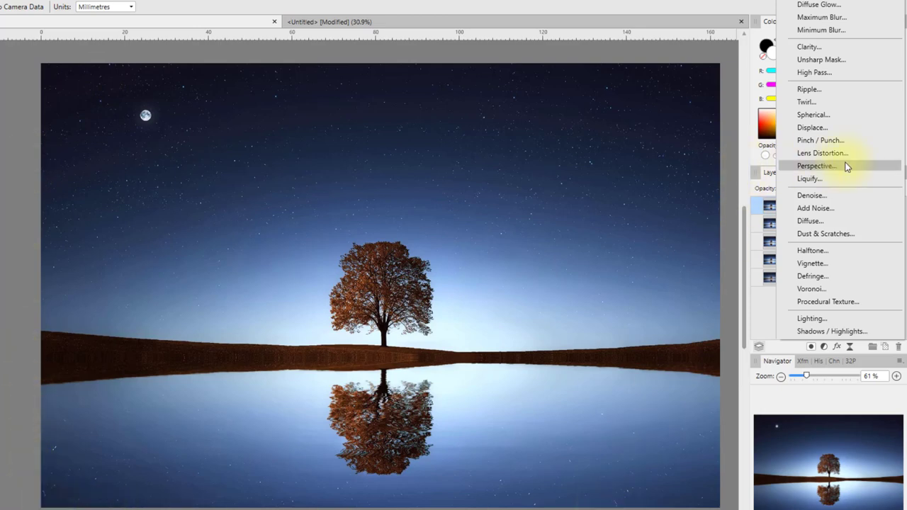
left_click(816, 264)
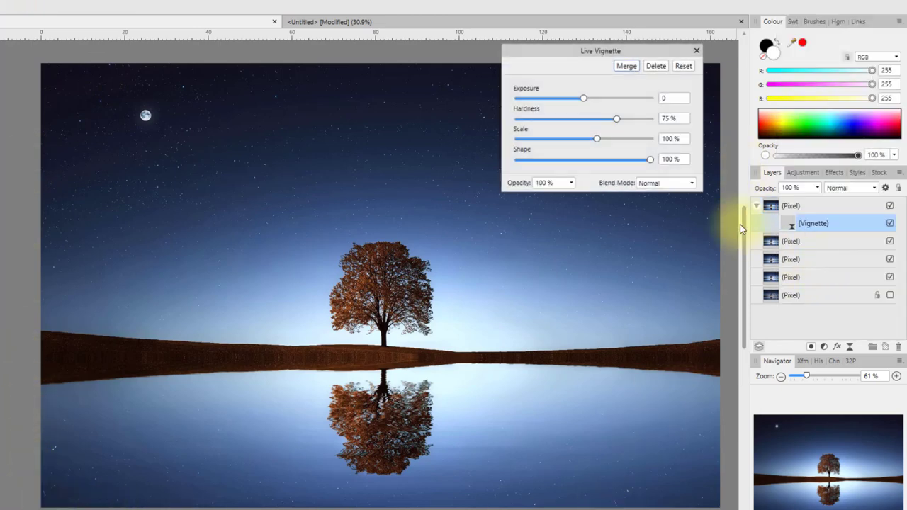
left_click_drag(585, 100, 597, 144)
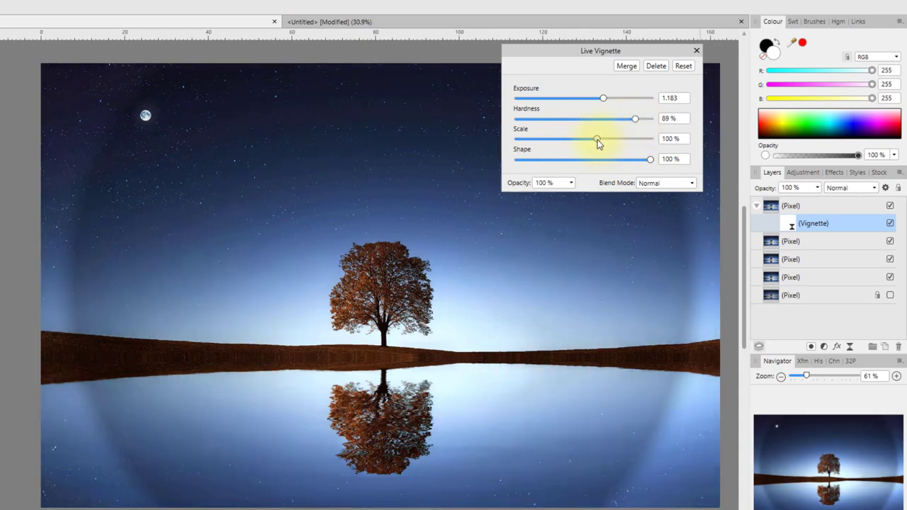
left_click_drag(647, 162, 588, 165)
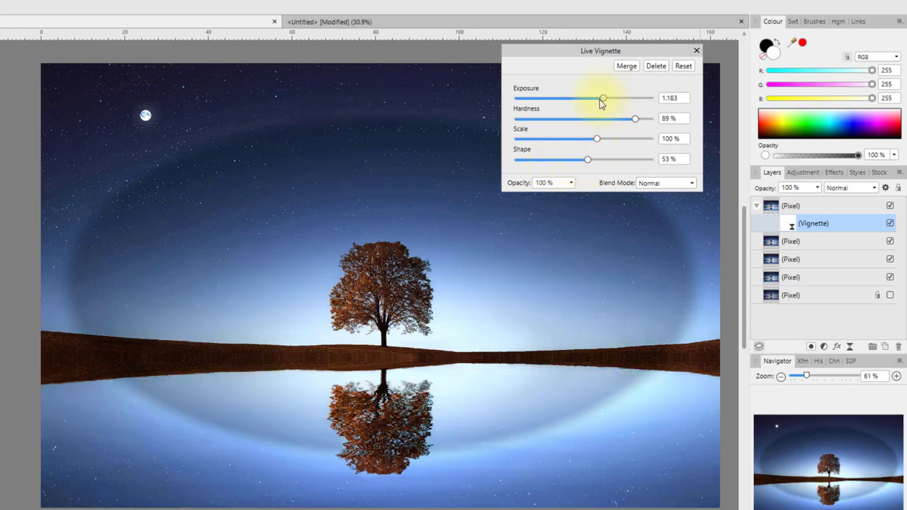
mouse_move(600, 99)
left_mouse_down()
mouse_move(517, 99)
mouse_move(662, 102)
mouse_move(574, 99)
mouse_move(583, 99)
left_mouse_up()
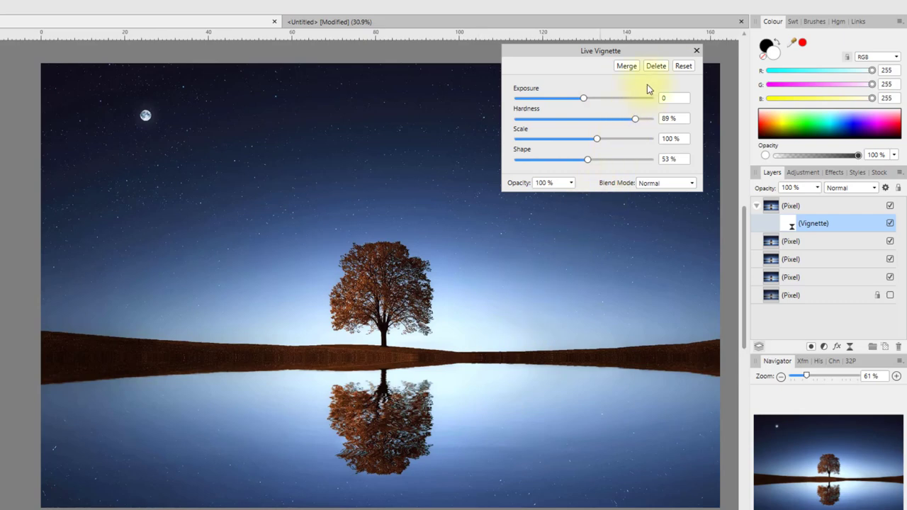
left_click(656, 66)
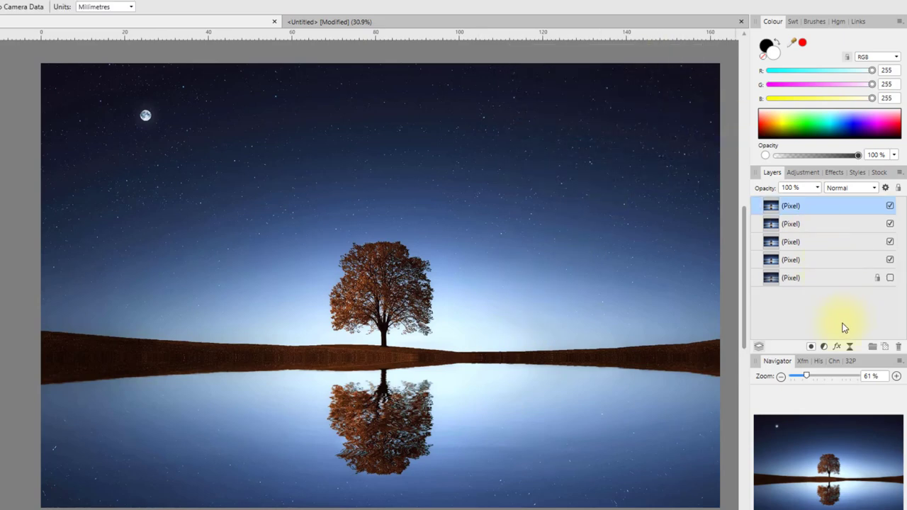
left_click(850, 347)
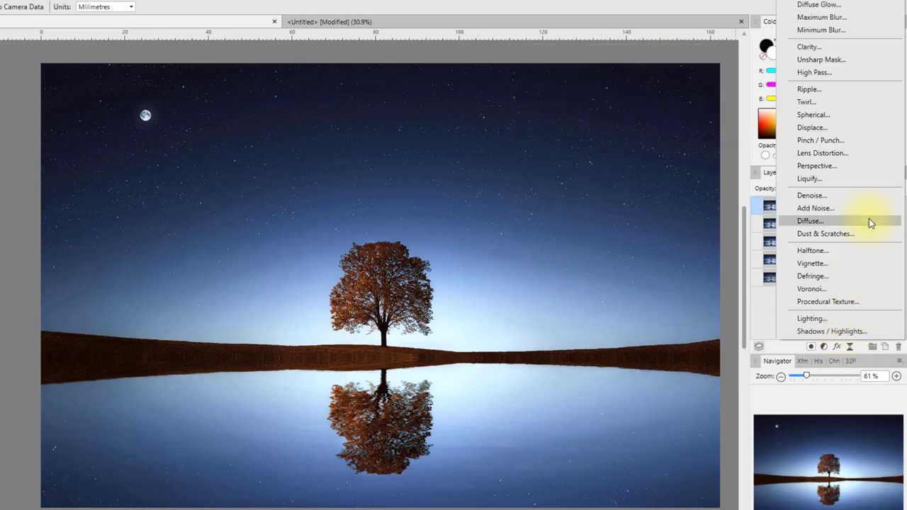
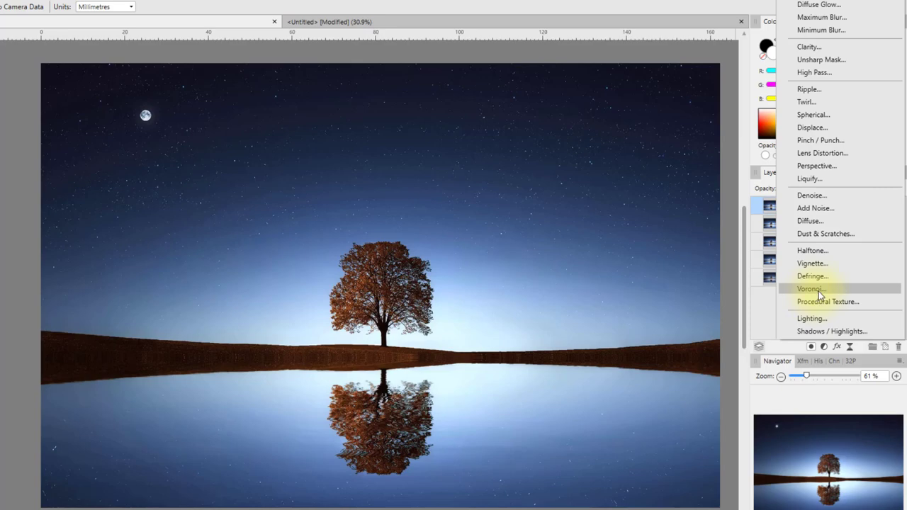
Step: Preview a live Voronoi mosaic with smaller cells on the photo, then delete the filter
left_click(812, 289)
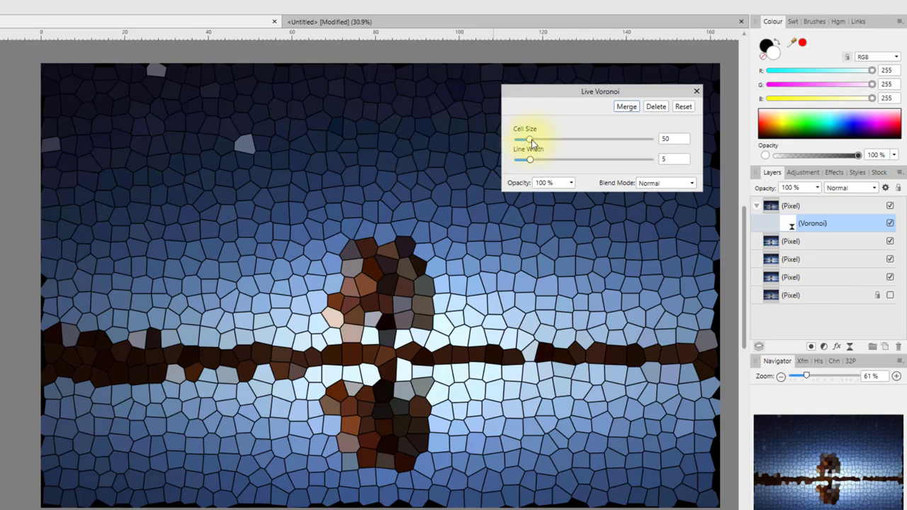
mouse_move(530, 141)
left_mouse_down()
mouse_move(575, 161)
mouse_move(519, 140)
left_mouse_up()
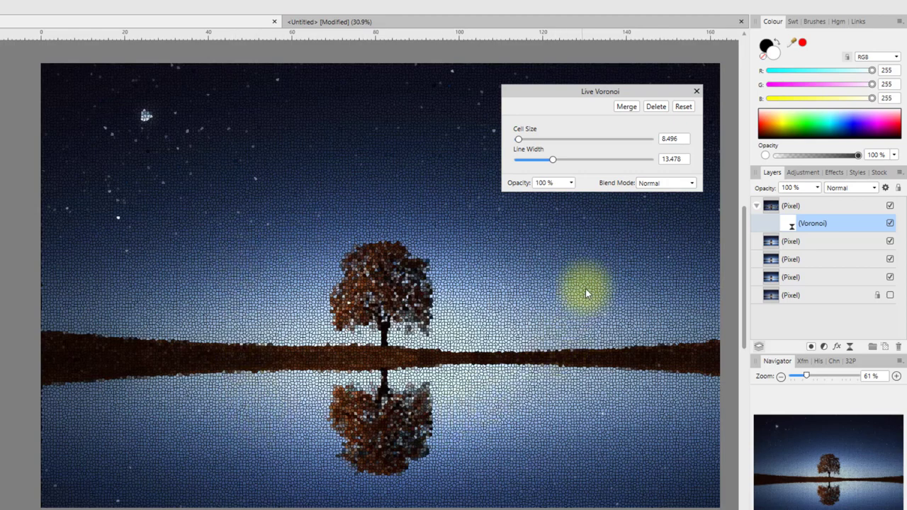
left_click(656, 107)
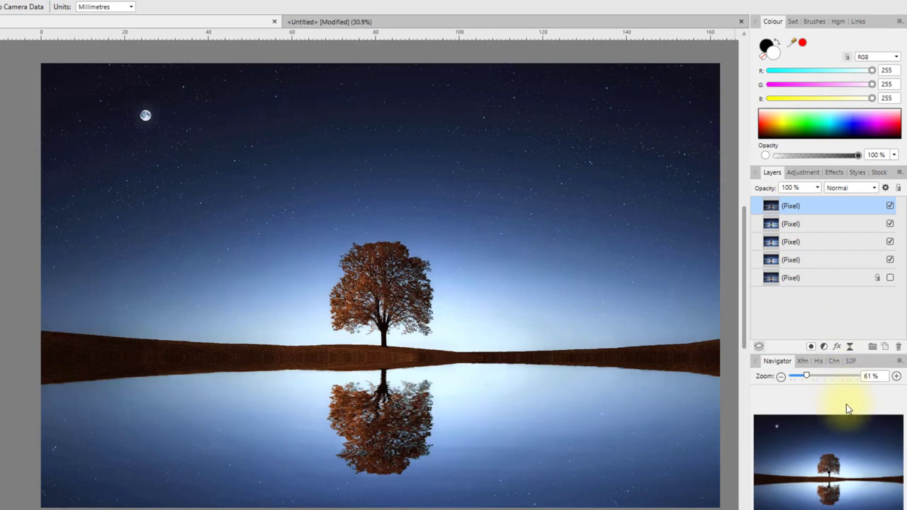
Step: Add an empty live Procedural Texture filter to the top photo layer and bring up its equation presets
left_click(851, 347)
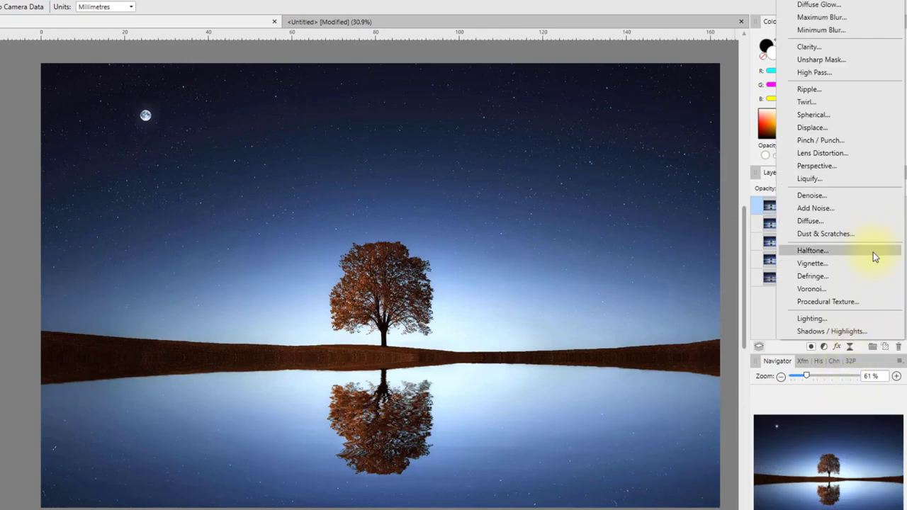
left_click(833, 303)
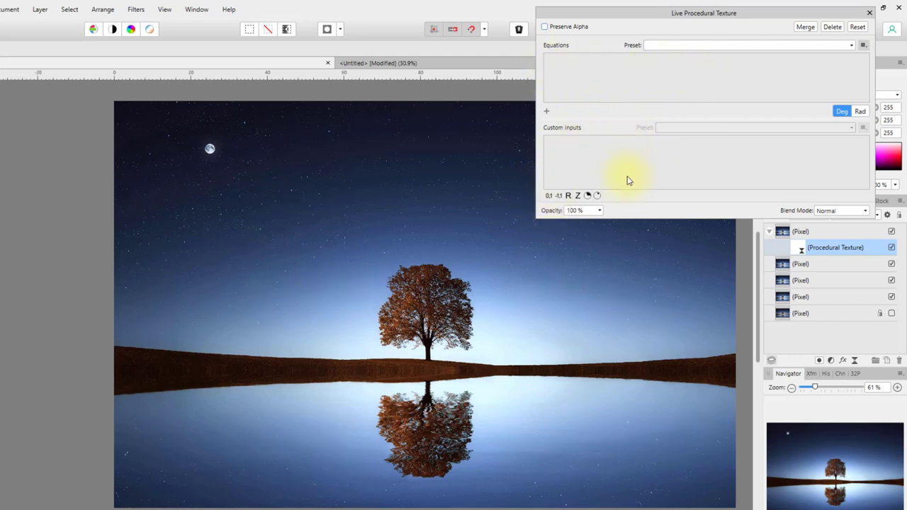
left_click(854, 47)
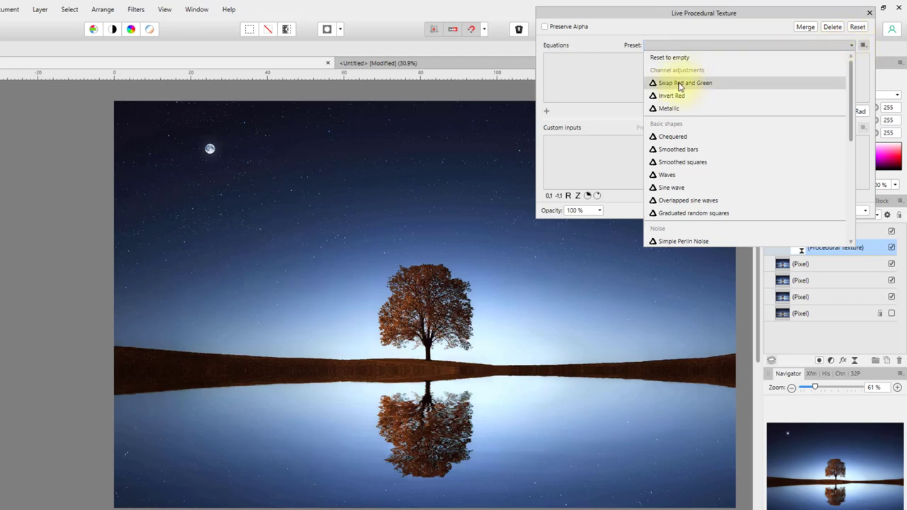
Step: Try the Swap Red and Green preset, then the Invert Red preset
left_click(700, 84)
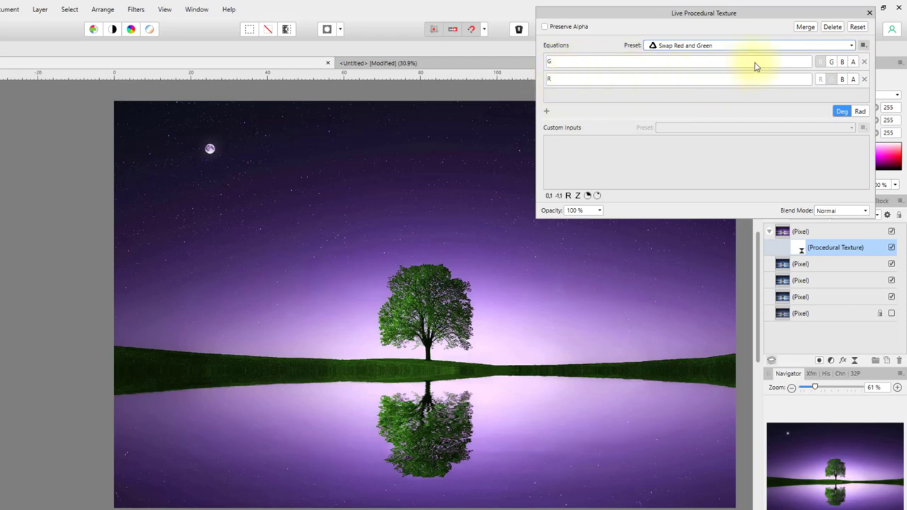
left_click(852, 47)
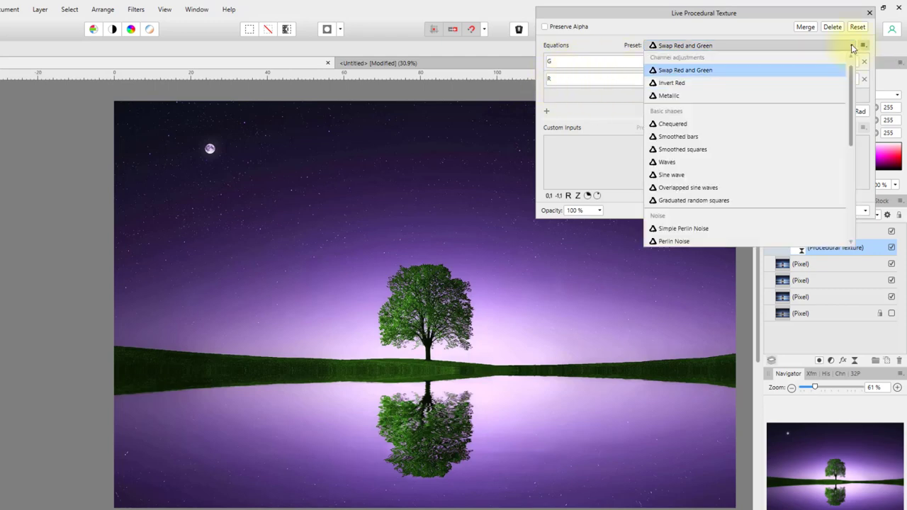
left_click(674, 83)
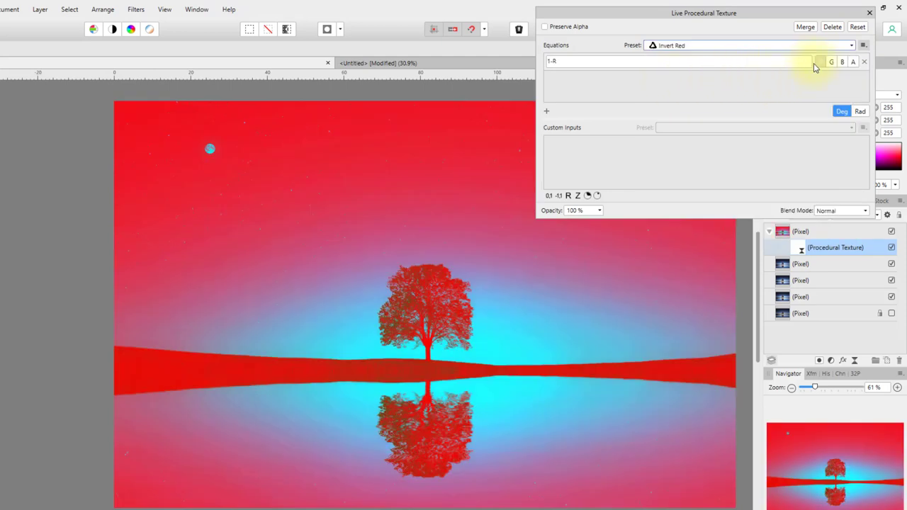
Step: Apply the Metallic preset and raise its Amount and Offset
left_click(851, 46)
left_click(669, 70)
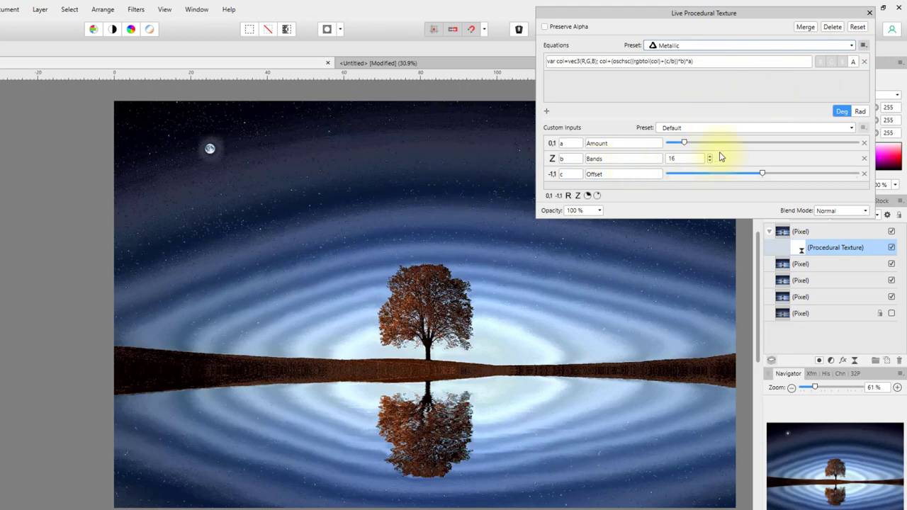
left_click_drag(684, 144, 729, 145)
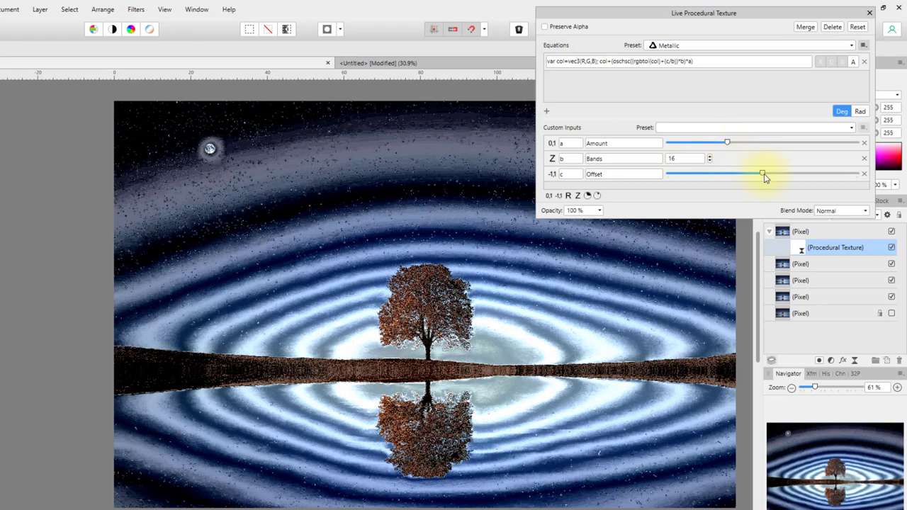
left_click_drag(763, 174, 800, 175)
Step: Switch the procedural texture to the Marble preset
left_click(852, 46)
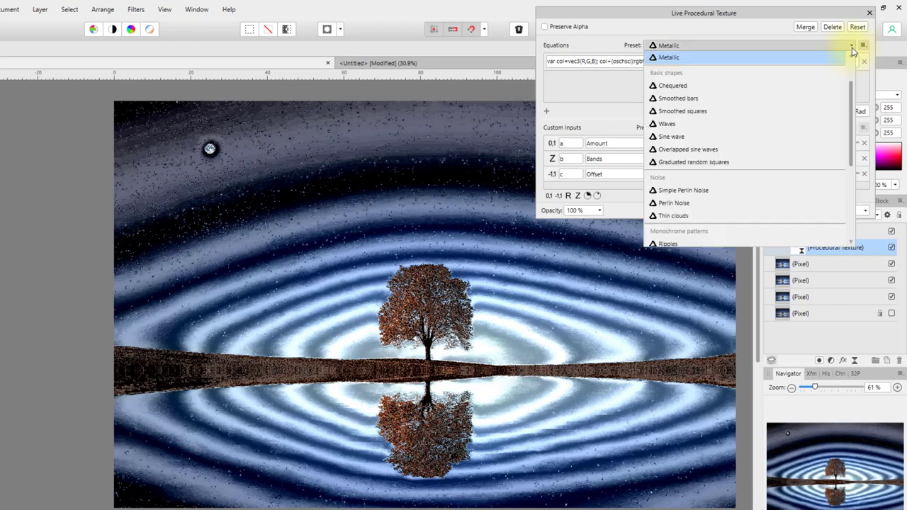
scroll(766, 139, "down", 3)
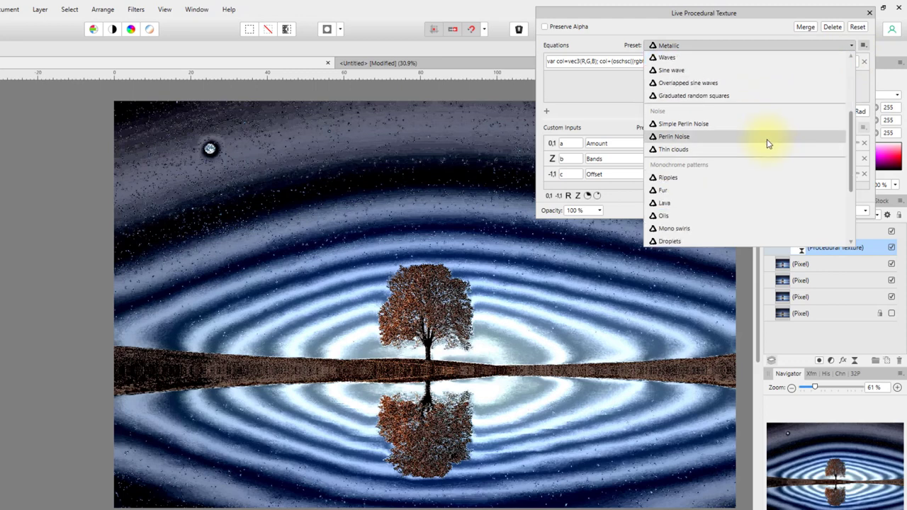
scroll(779, 196, "down", 2)
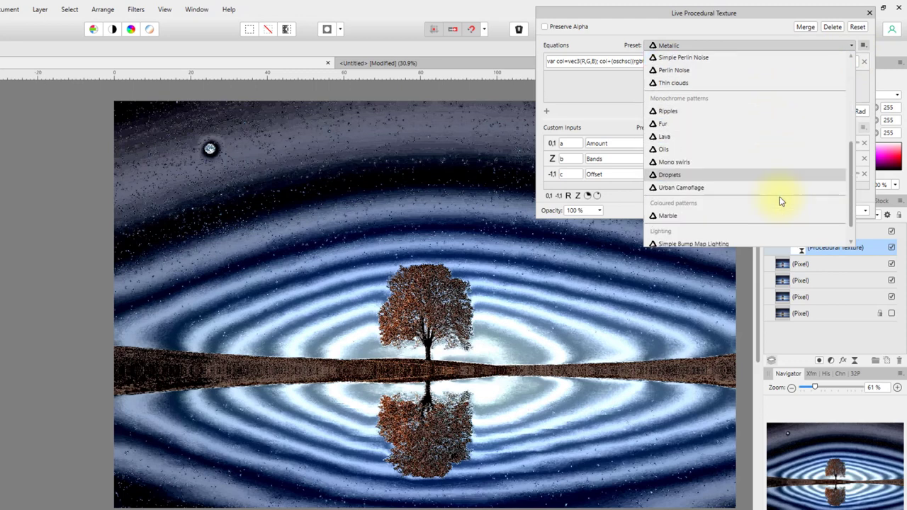
left_click(660, 215)
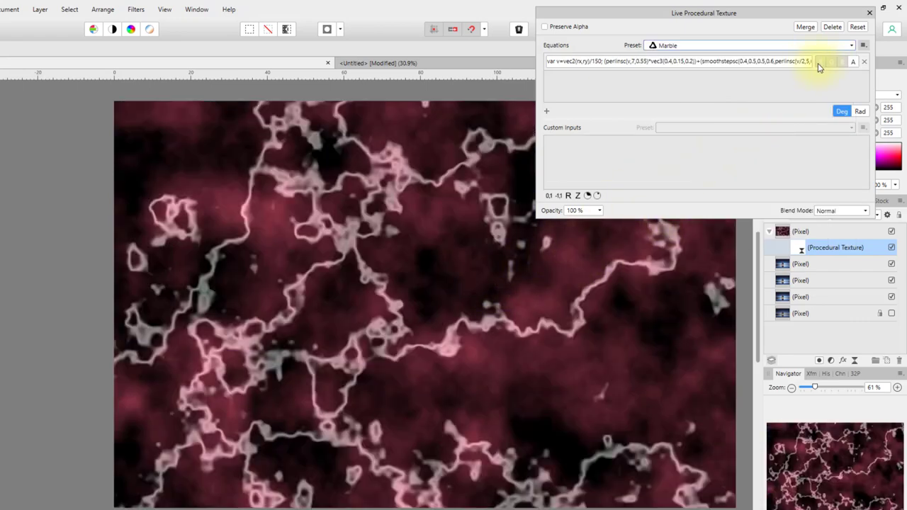
Step: Switch the texture to the Oils preset, then reset the equations to empty and delete the filter
left_click(852, 45)
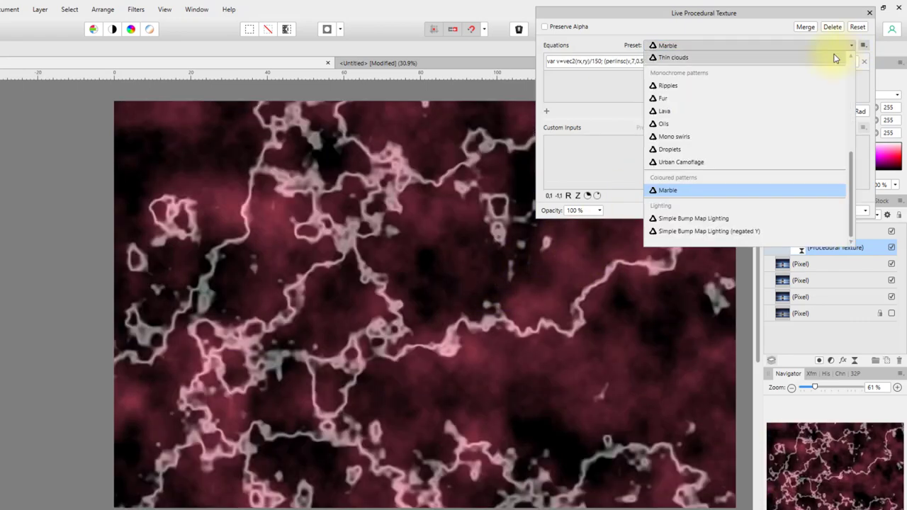
left_click(659, 124)
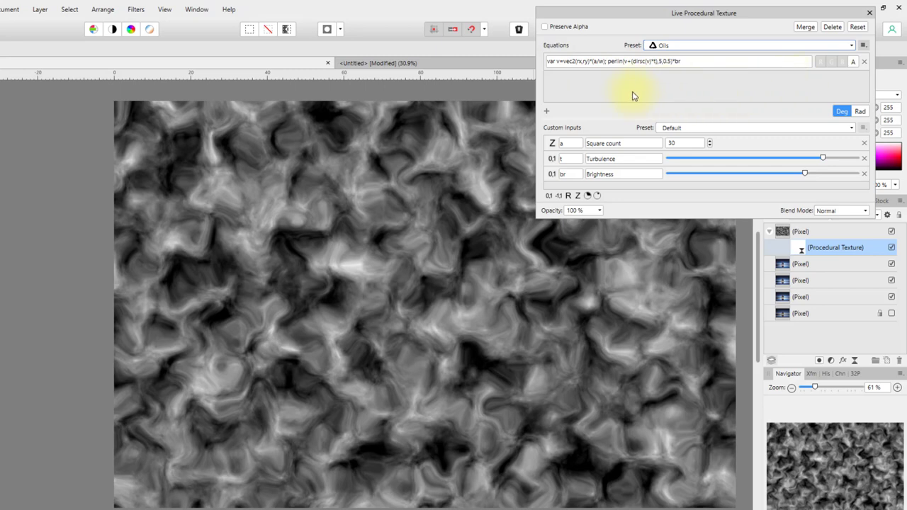
left_click(852, 45)
scroll(804, 108, "up", 5)
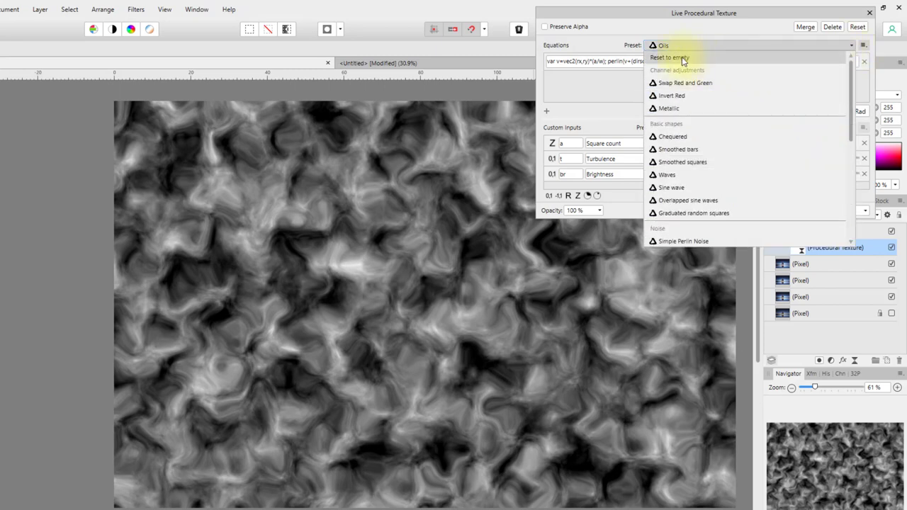
left_click(681, 57)
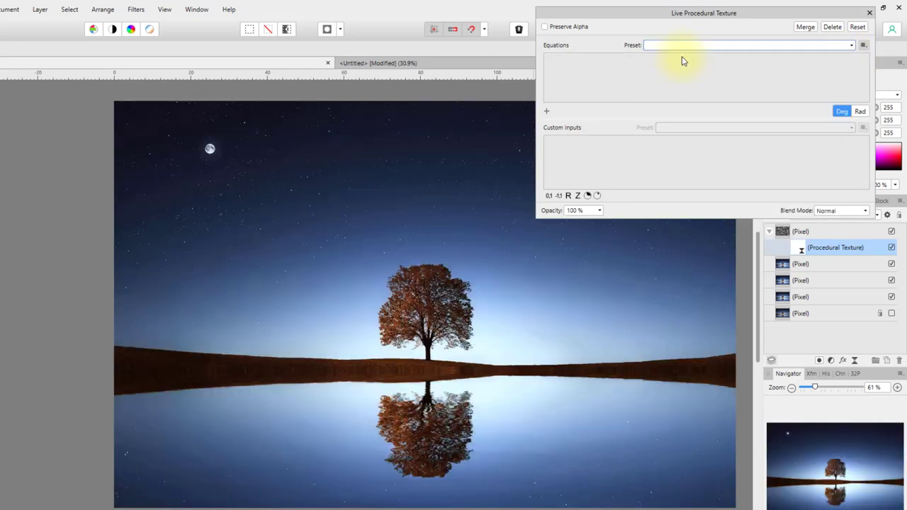
left_click(835, 27)
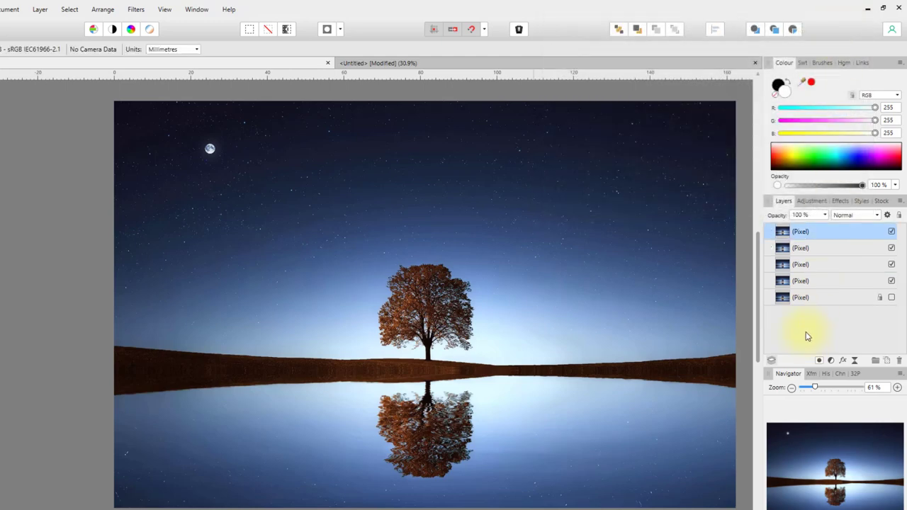
Step: Glance at the live filters list, then bring up the Adjustments list for the photo layer
left_click(855, 360)
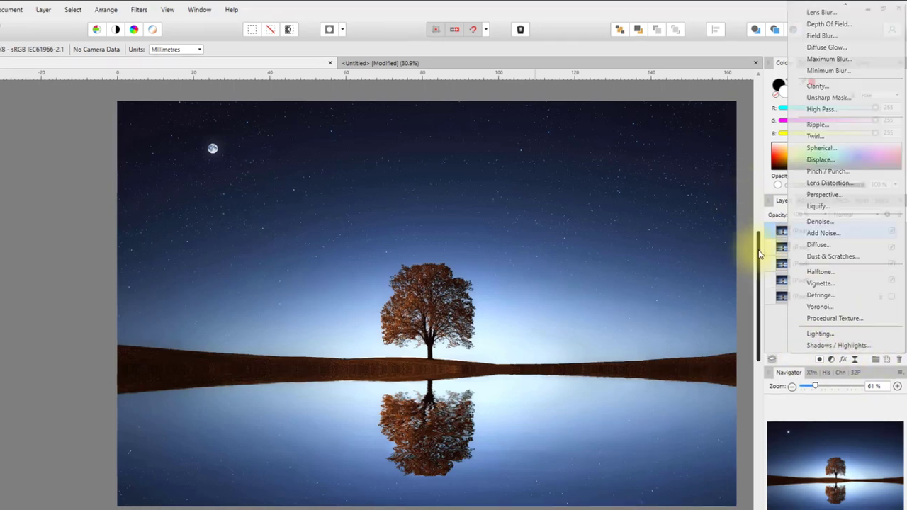
left_click(758, 255)
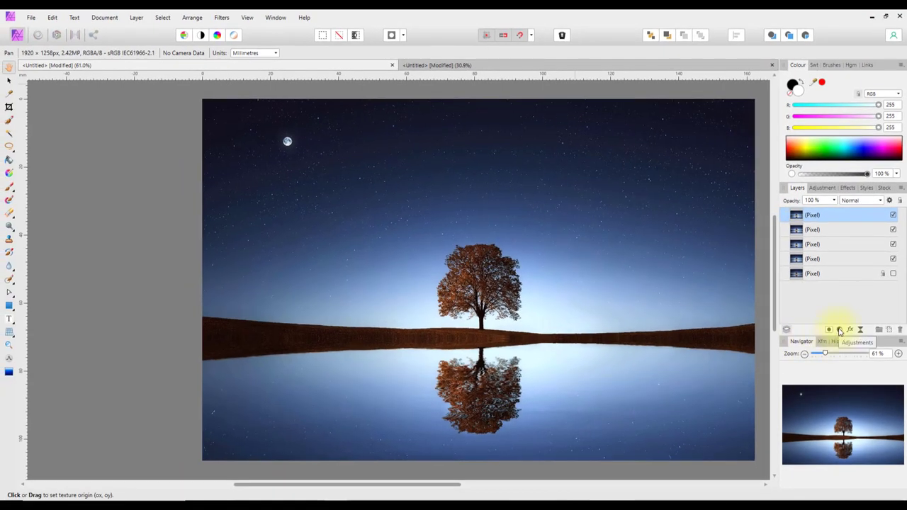
left_click(839, 331)
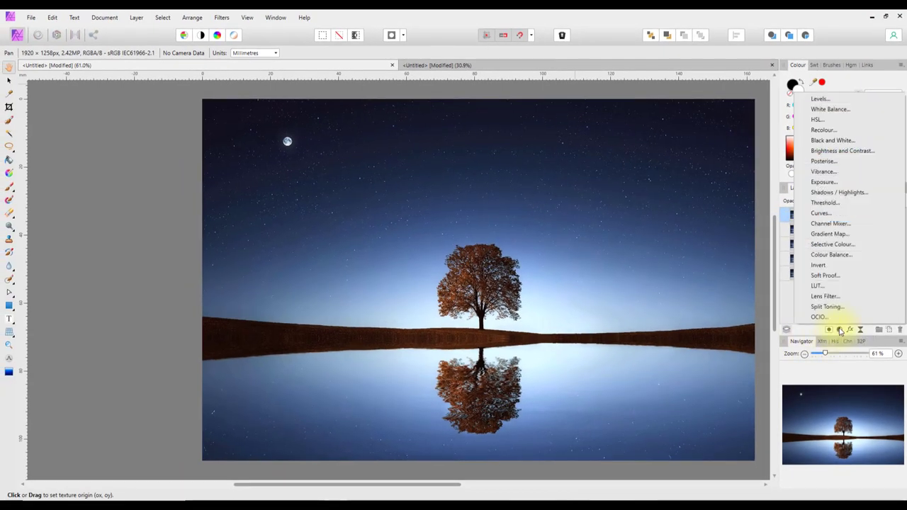
Step: Preview a Shadows / Highlights adjustment by varying the Shadows slider, then delete it
left_click(843, 196)
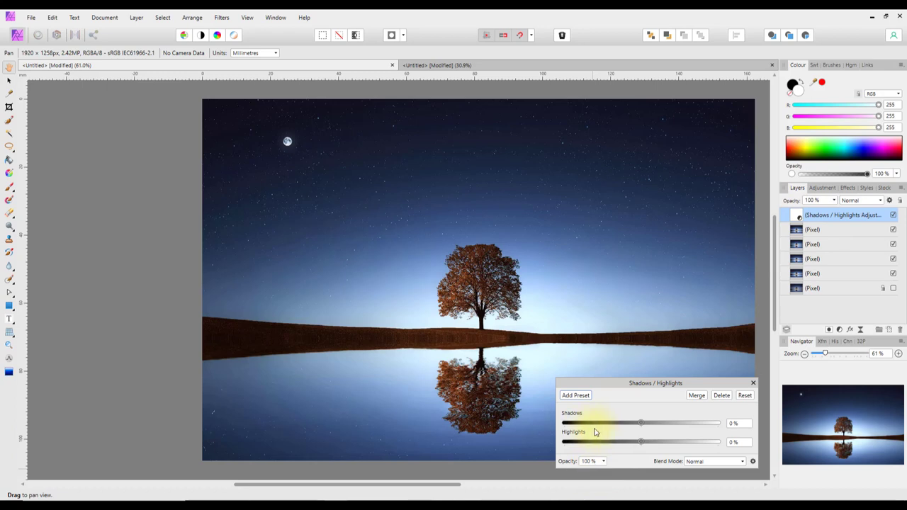
left_click_drag(641, 425, 662, 444)
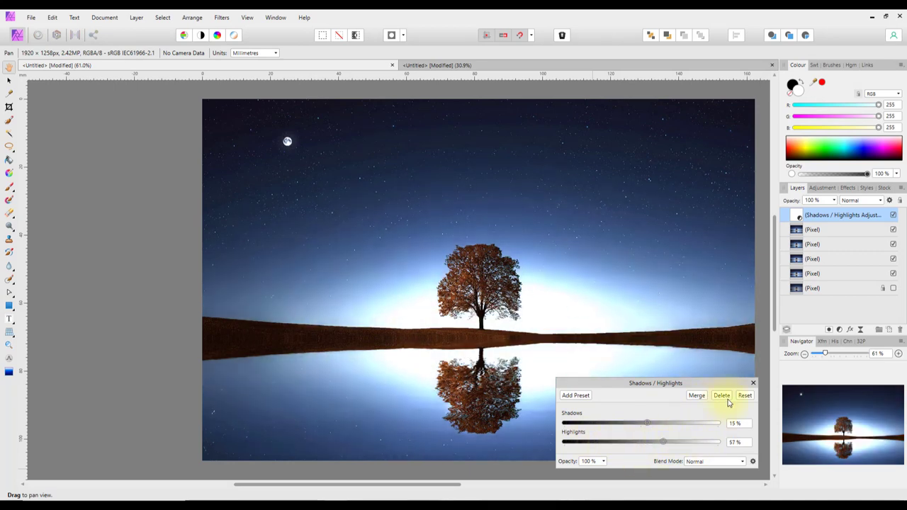
left_click(726, 399)
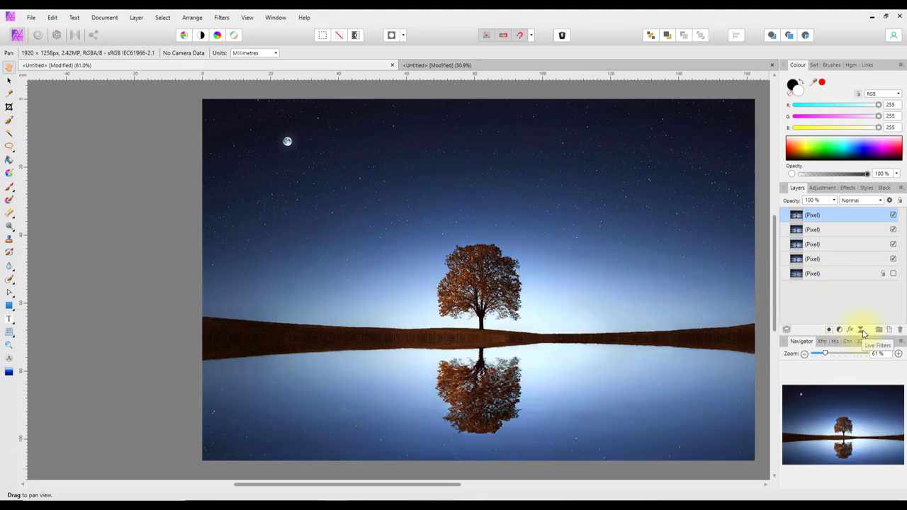
Step: Add a live Shadows / Highlights filter to the top photo layer
left_click(863, 333)
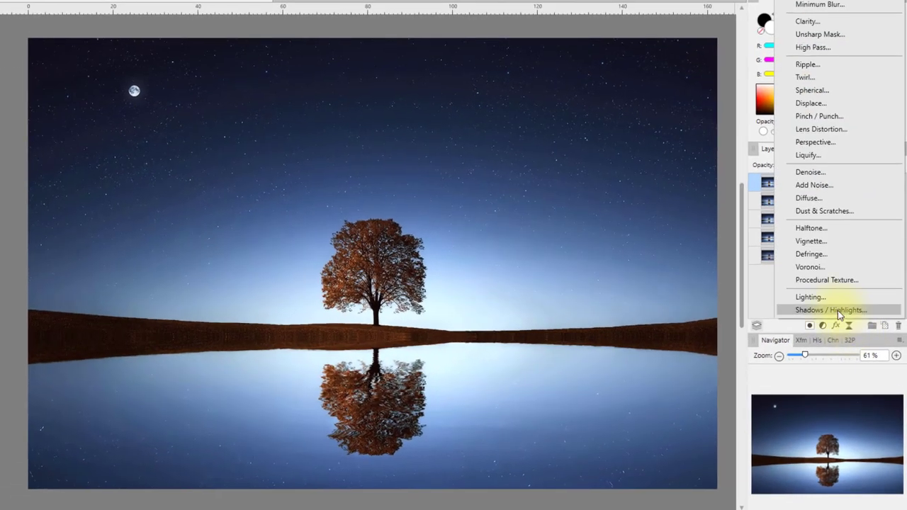
left_click(838, 311)
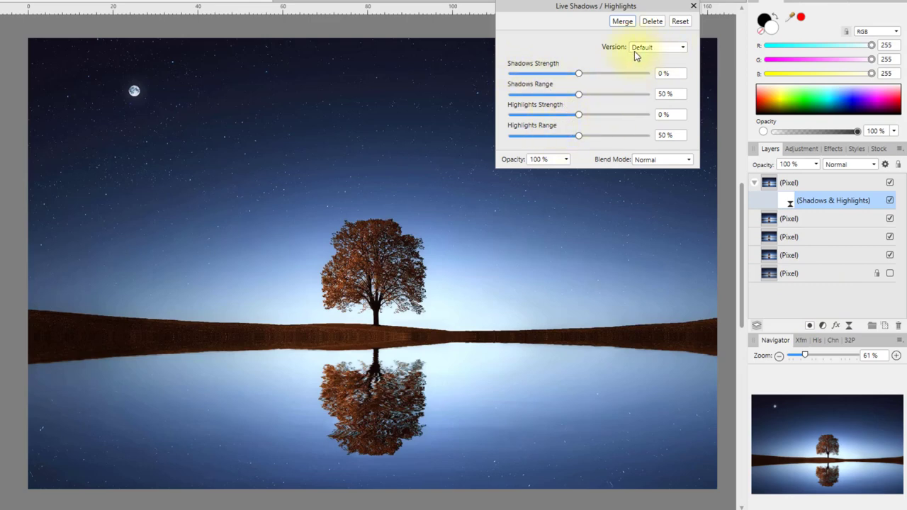
left_click(683, 48)
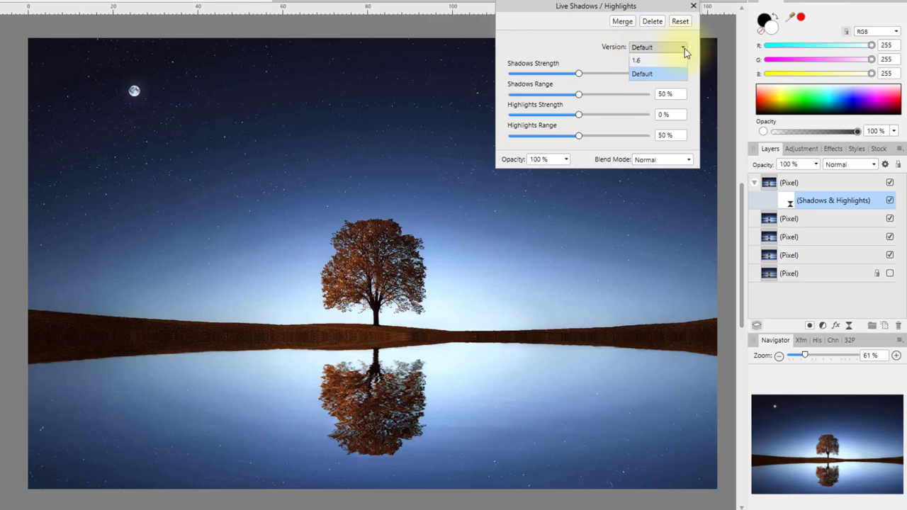
left_click(639, 60)
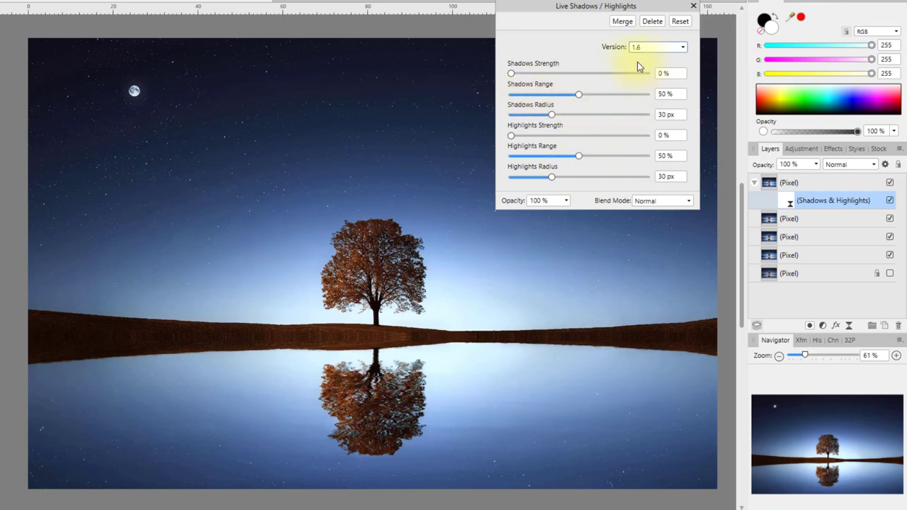
left_click(682, 47)
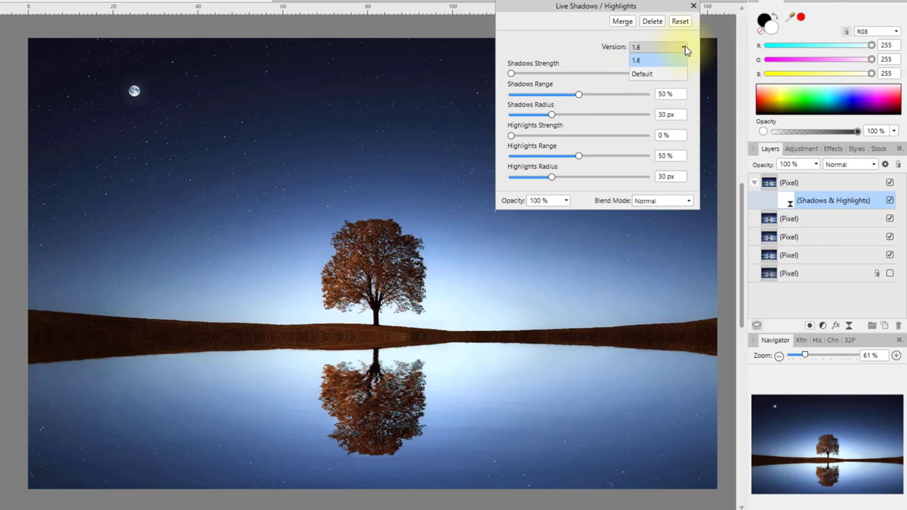
left_click(641, 74)
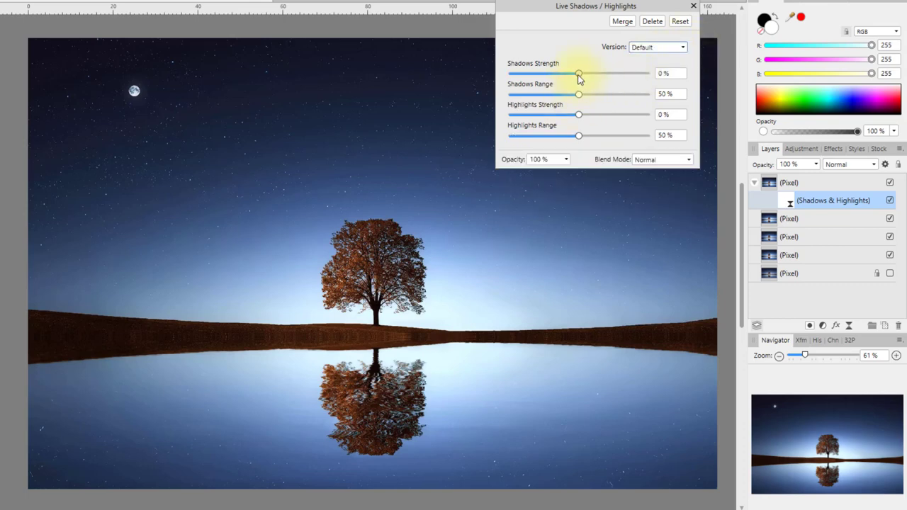
Step: Set Shadows Strength 70%, Shadows Range 23%, Highlights Strength -2% and Highlights Range 78%
left_click_drag(577, 73, 626, 77)
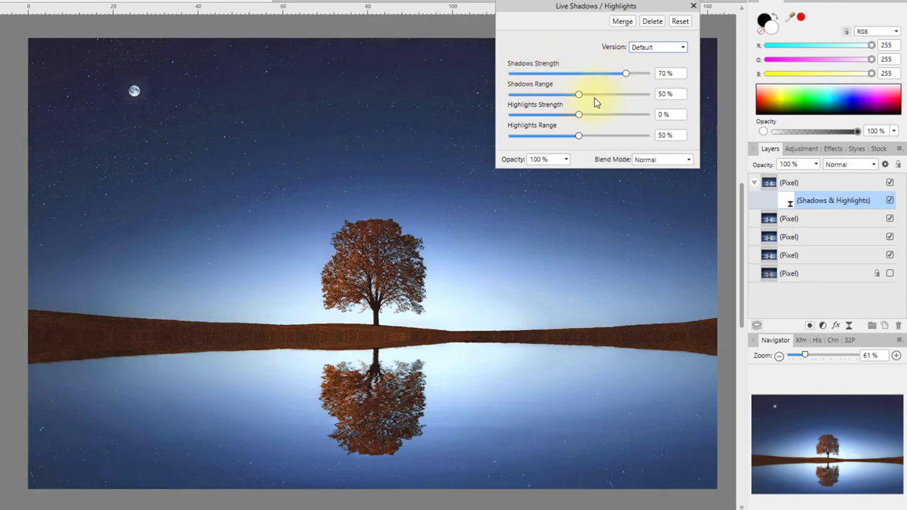
left_click_drag(579, 95, 543, 96)
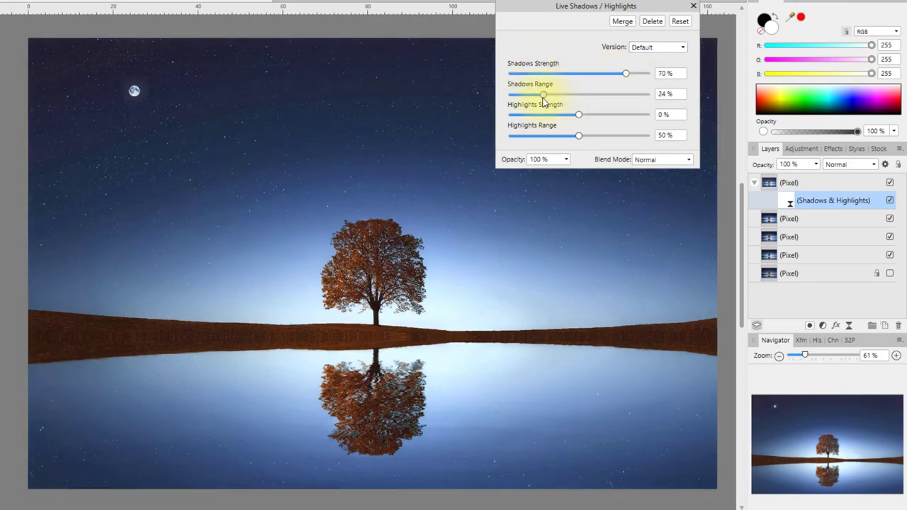
left_click_drag(554, 121, 616, 139)
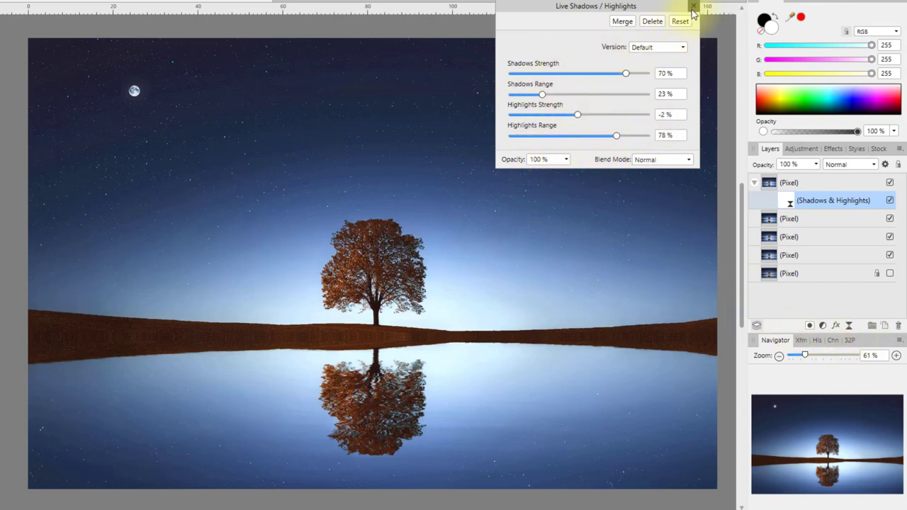
Step: Replace the Shadows / Highlights filter with a live Lighting filter, moving its dialog to the right edge
left_click(652, 21)
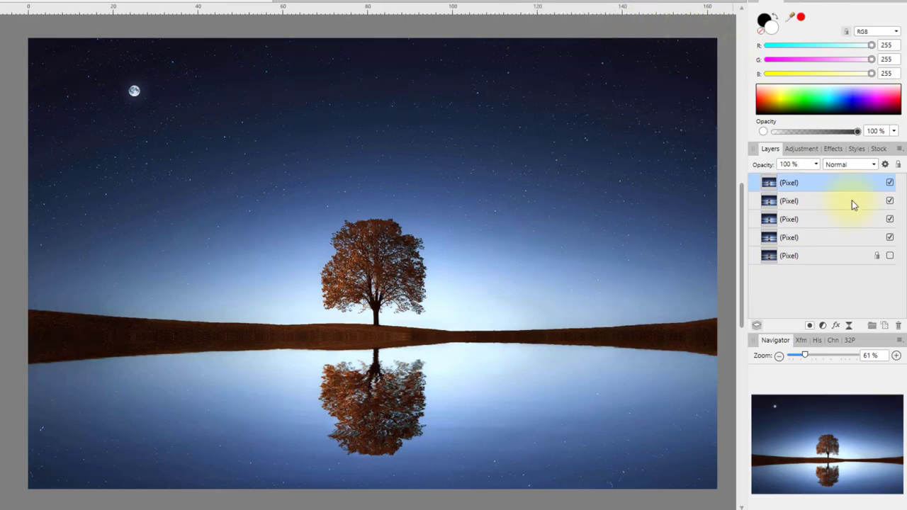
left_click(850, 325)
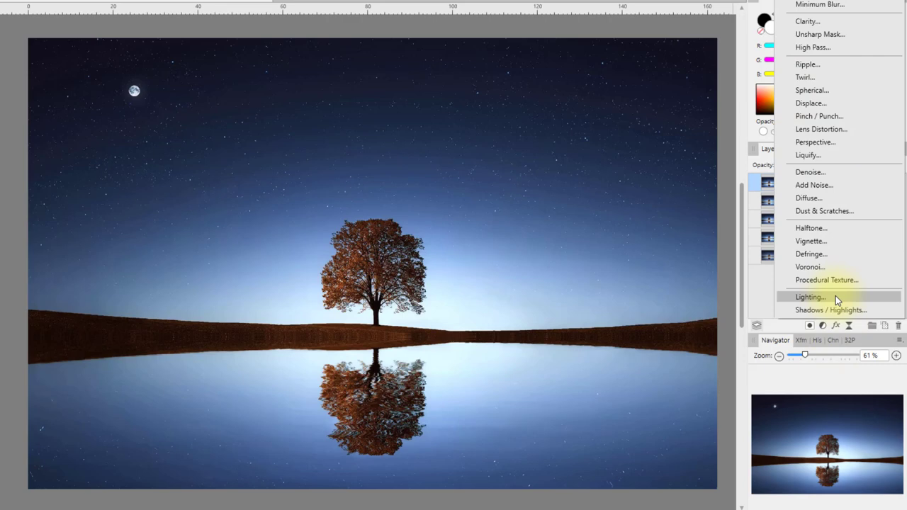
left_click(827, 297)
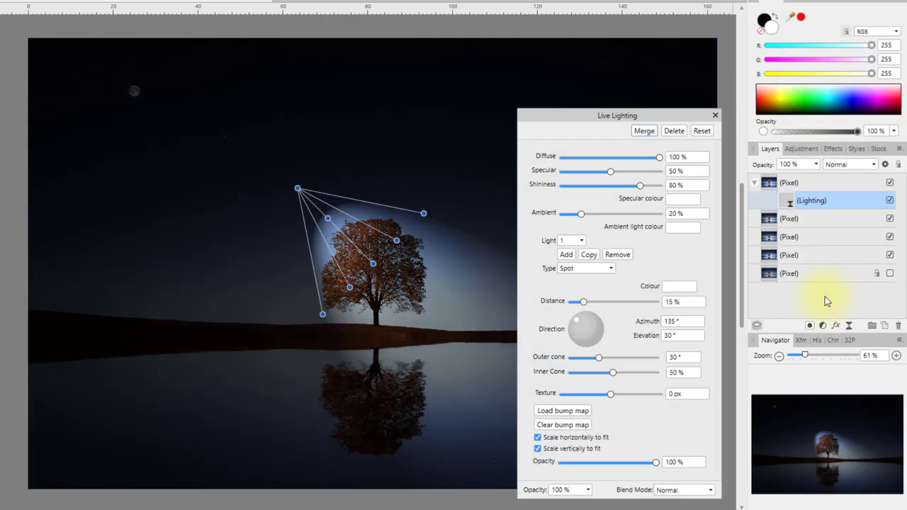
left_click_drag(667, 116, 691, 38)
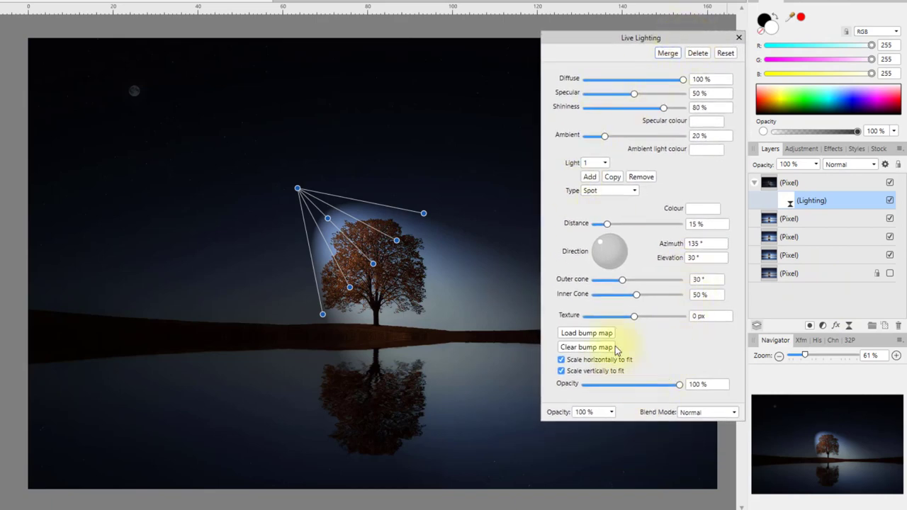
left_click_drag(684, 37, 840, 18)
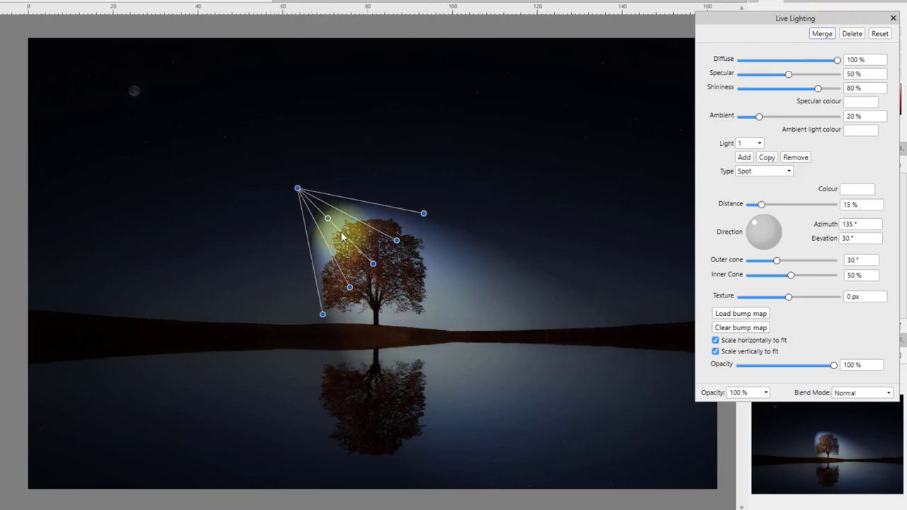
Step: Place the spot light at the top-left corner, with Inner Cone 60% and elevation 60.1°
left_click_drag(298, 190, 220, 208)
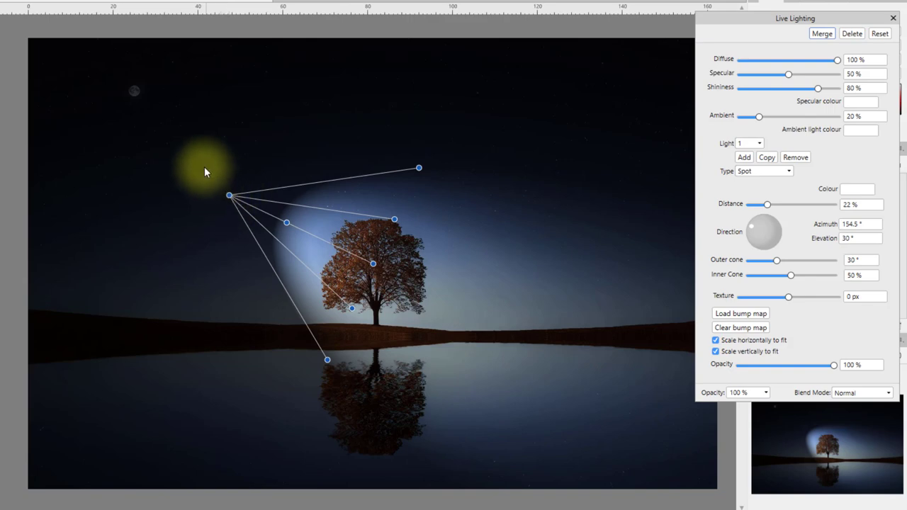
left_click_drag(229, 195, 57, 68)
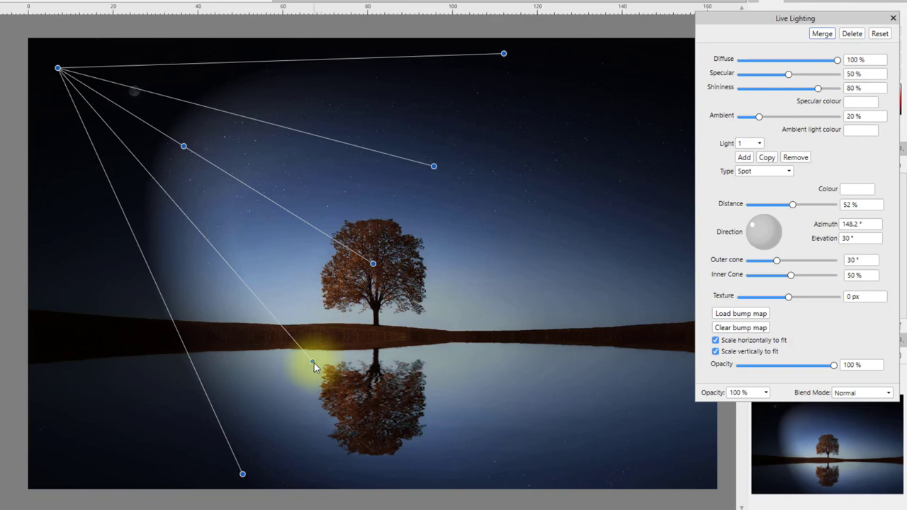
left_click_drag(312, 360, 471, 159)
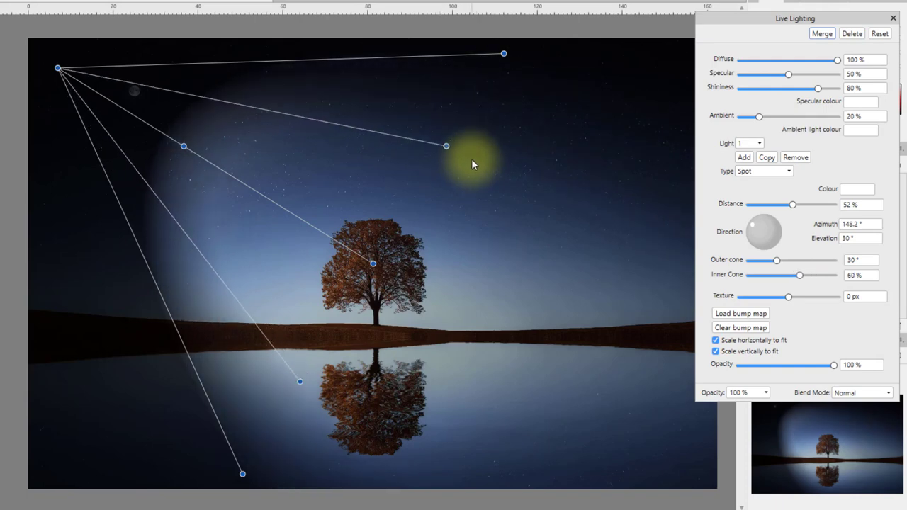
left_click_drag(184, 147, 363, 266)
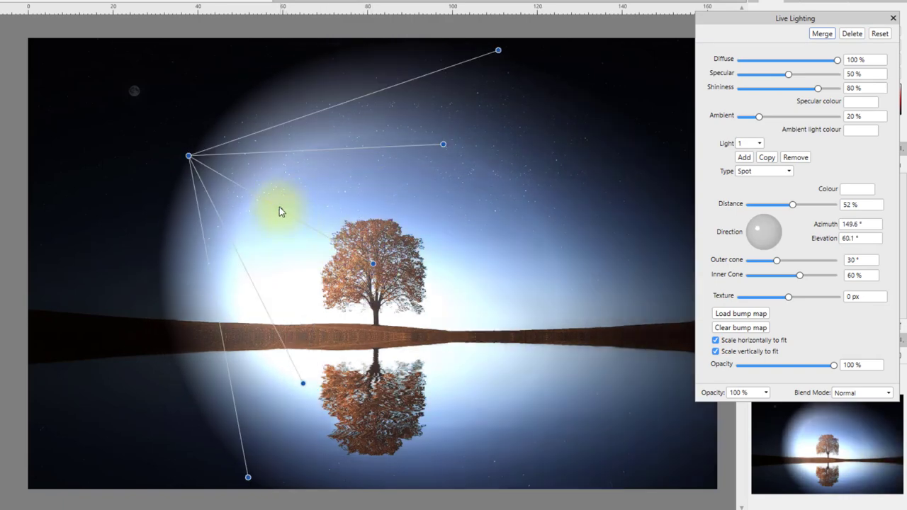
left_click_drag(279, 210, 136, 101)
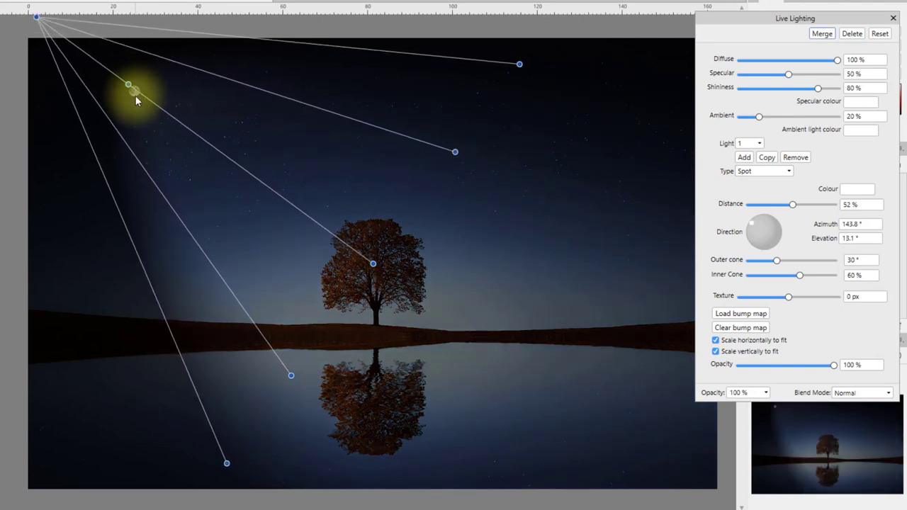
Step: Narrow the spotlight to 26% inner cone and 26.3° outer cone, pulling the source in to 41% distance
left_click_drag(291, 373, 326, 373)
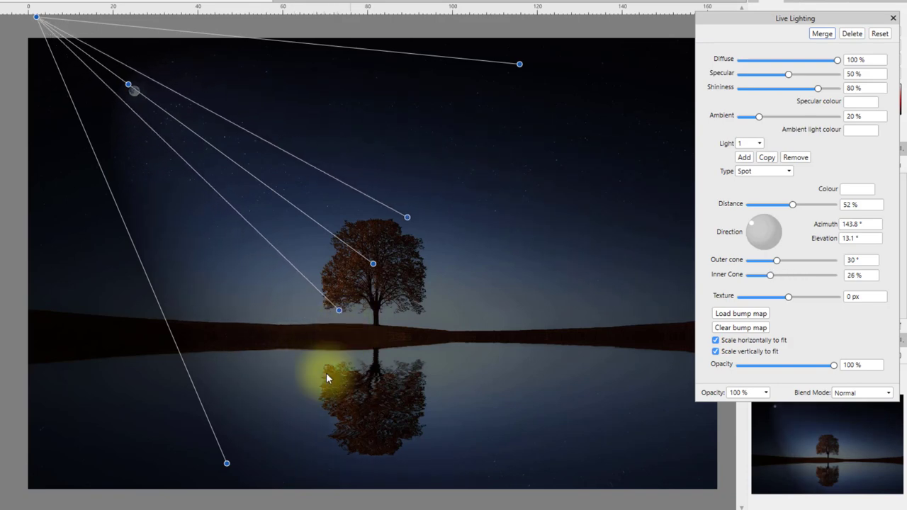
left_click_drag(226, 464, 202, 498)
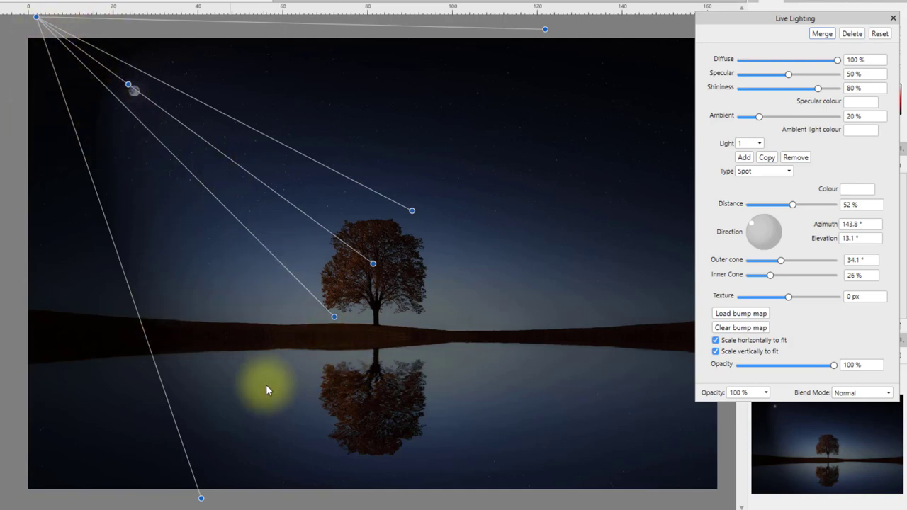
left_click_drag(202, 502, 343, 323)
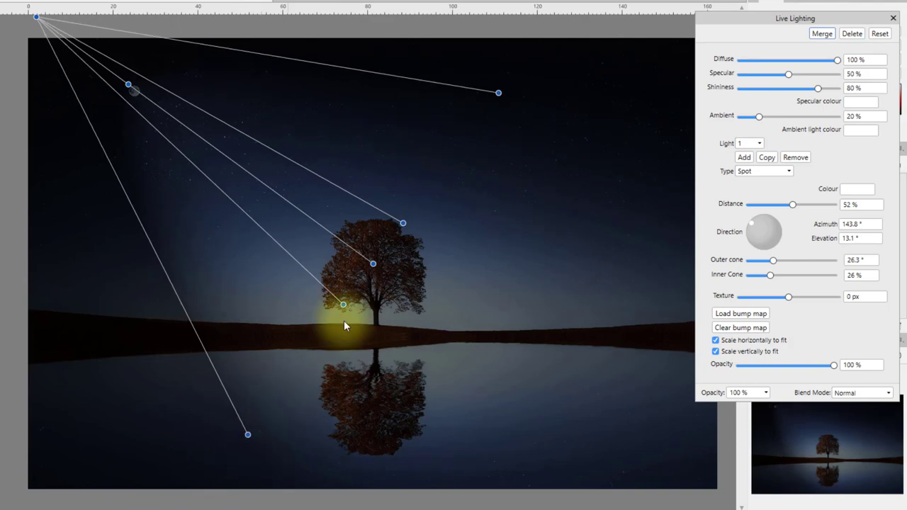
left_click_drag(36, 17, 103, 73)
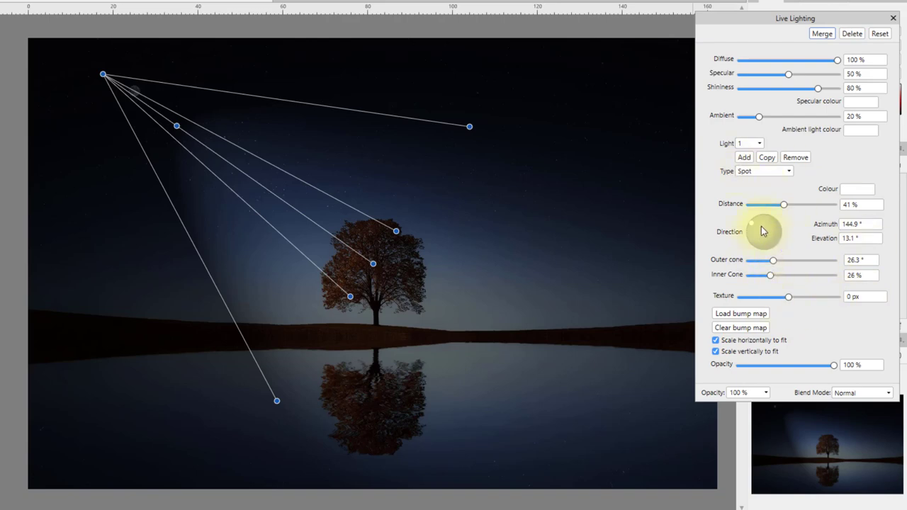
Step: Test light directions and top-left source positions aimed at the tree, then delete the Lighting filter
left_click_drag(764, 227, 774, 228)
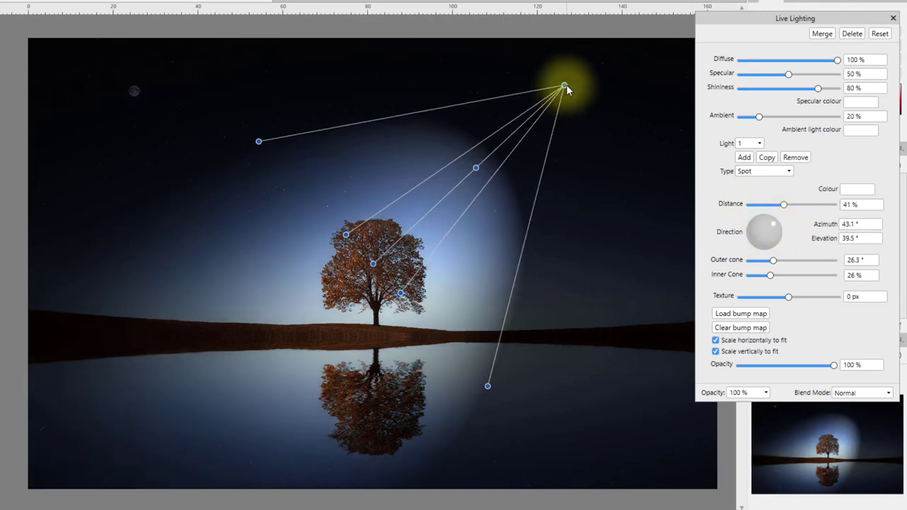
left_click_drag(775, 229, 750, 221)
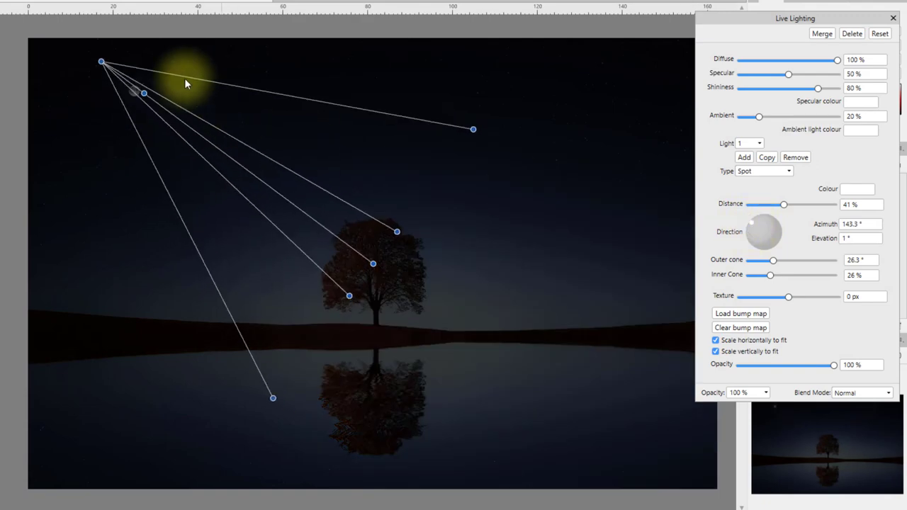
left_click_drag(102, 63, 71, 85)
left_click_drag(132, 122, 204, 168)
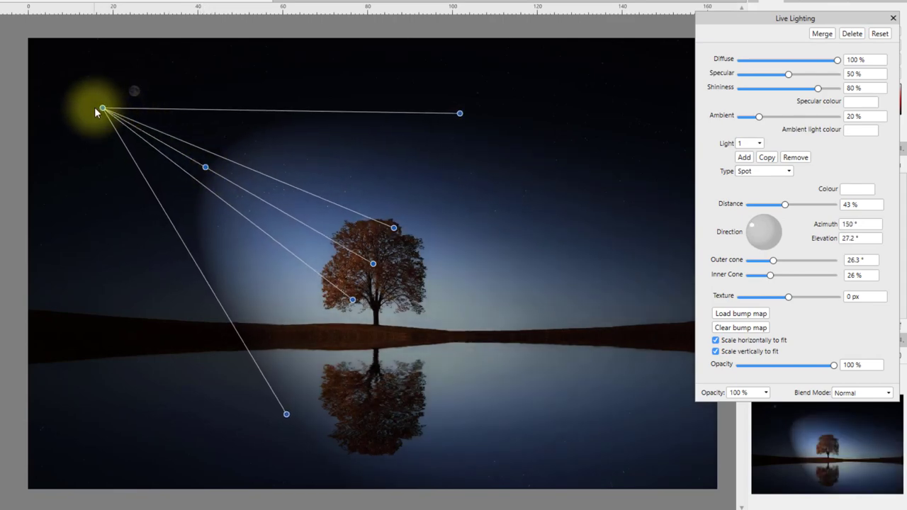
left_click_drag(102, 108, 71, 85)
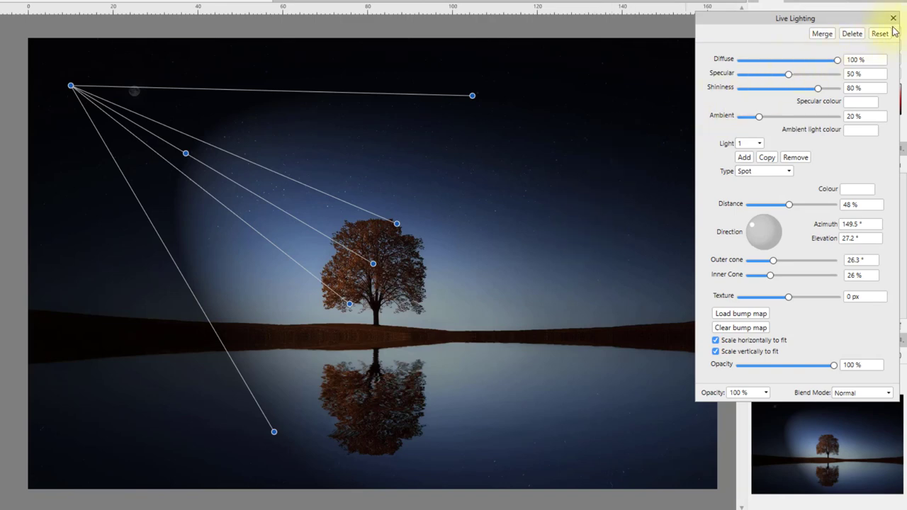
left_click(851, 34)
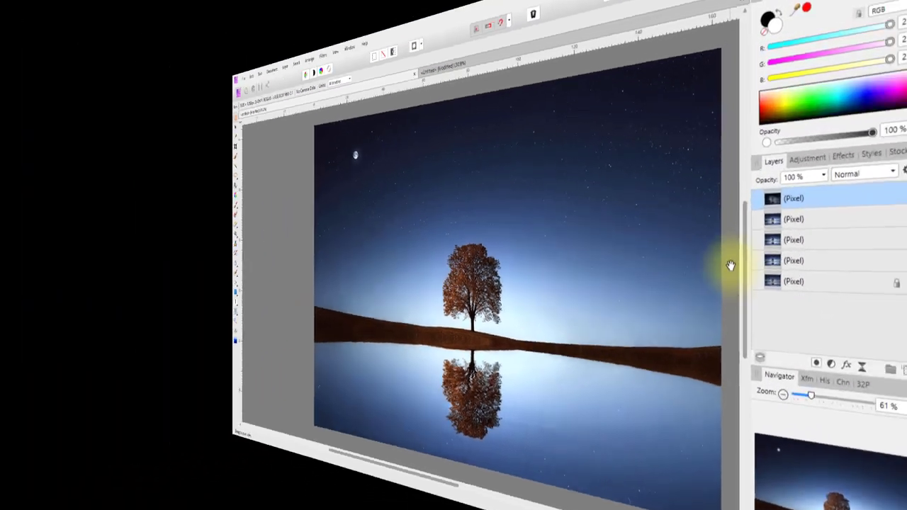